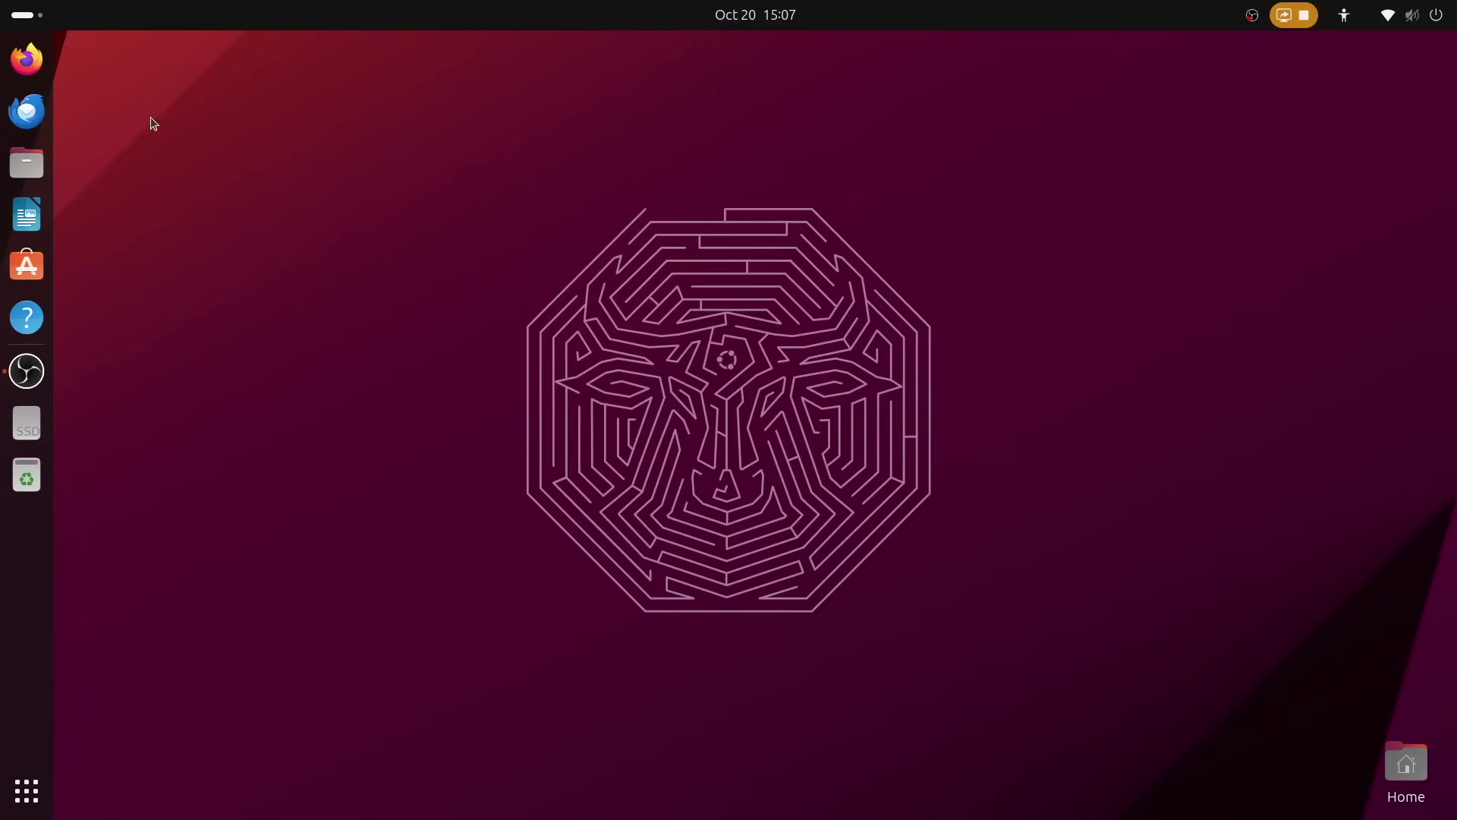
Step: Switch workspaces back and forth, then open and close Quick Settings
scroll(3, 6, "down", 1)
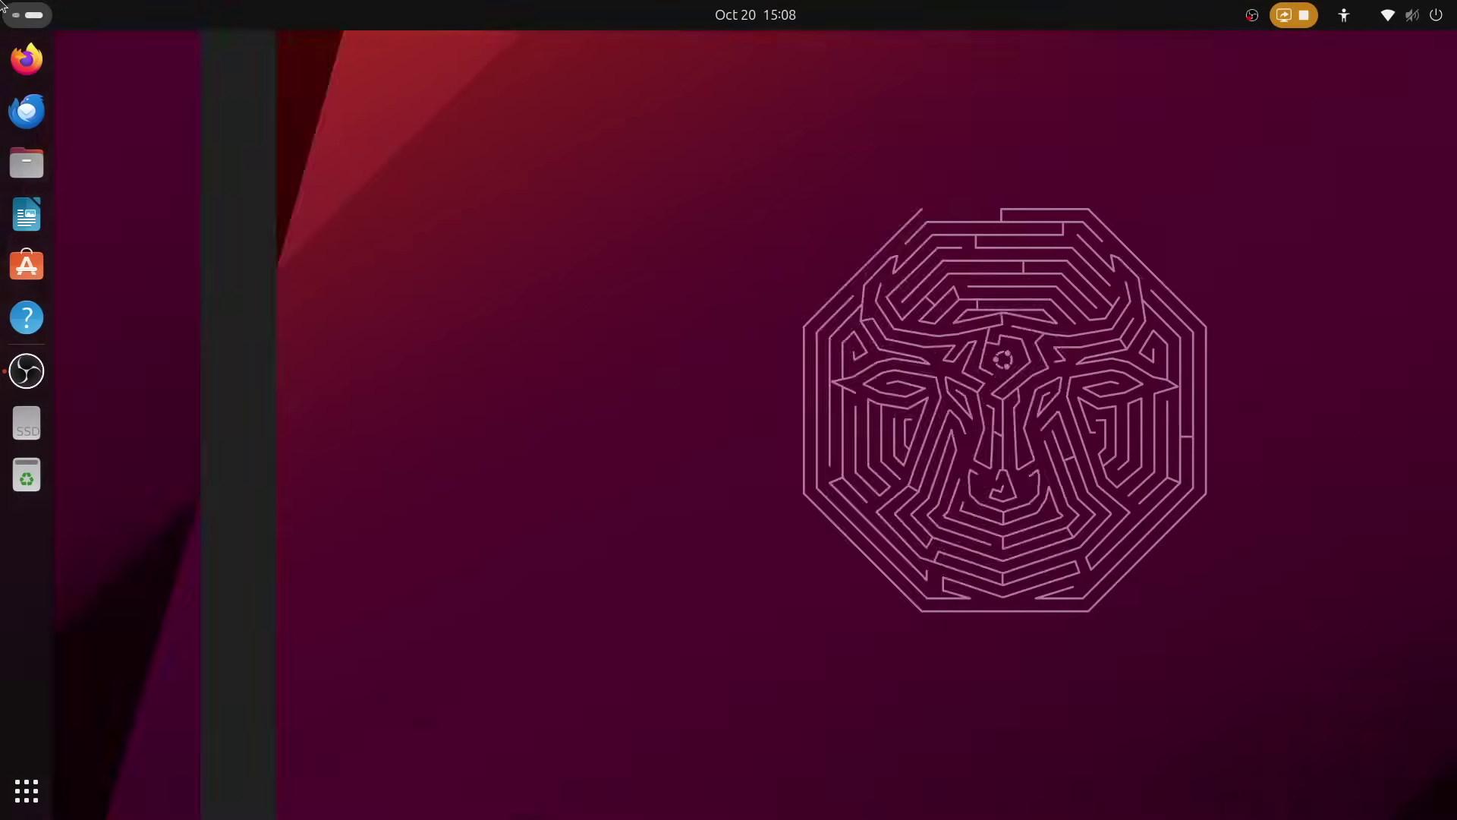
scroll(3, 6, "up", 1)
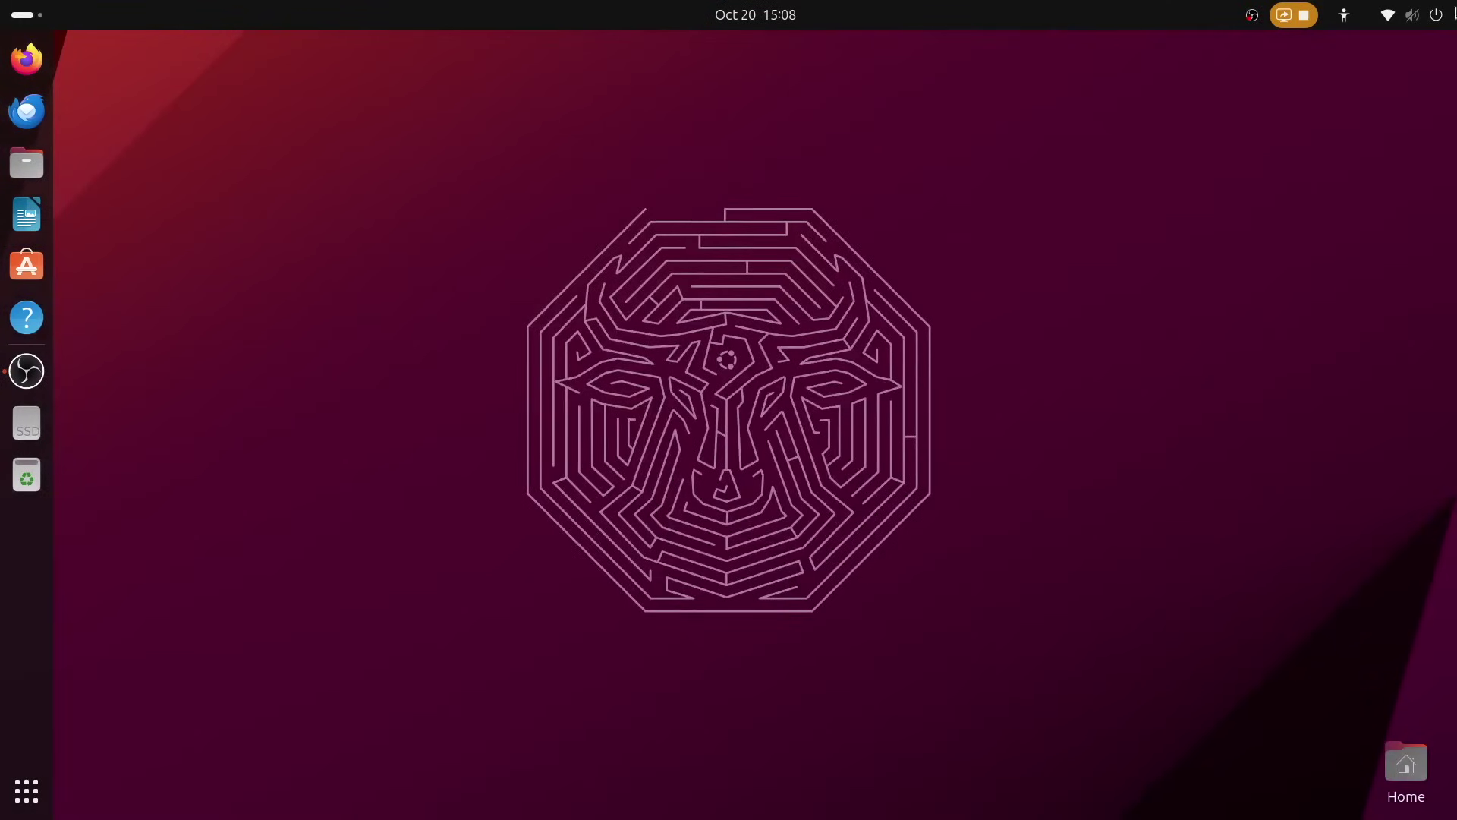
left_click(1455, 6)
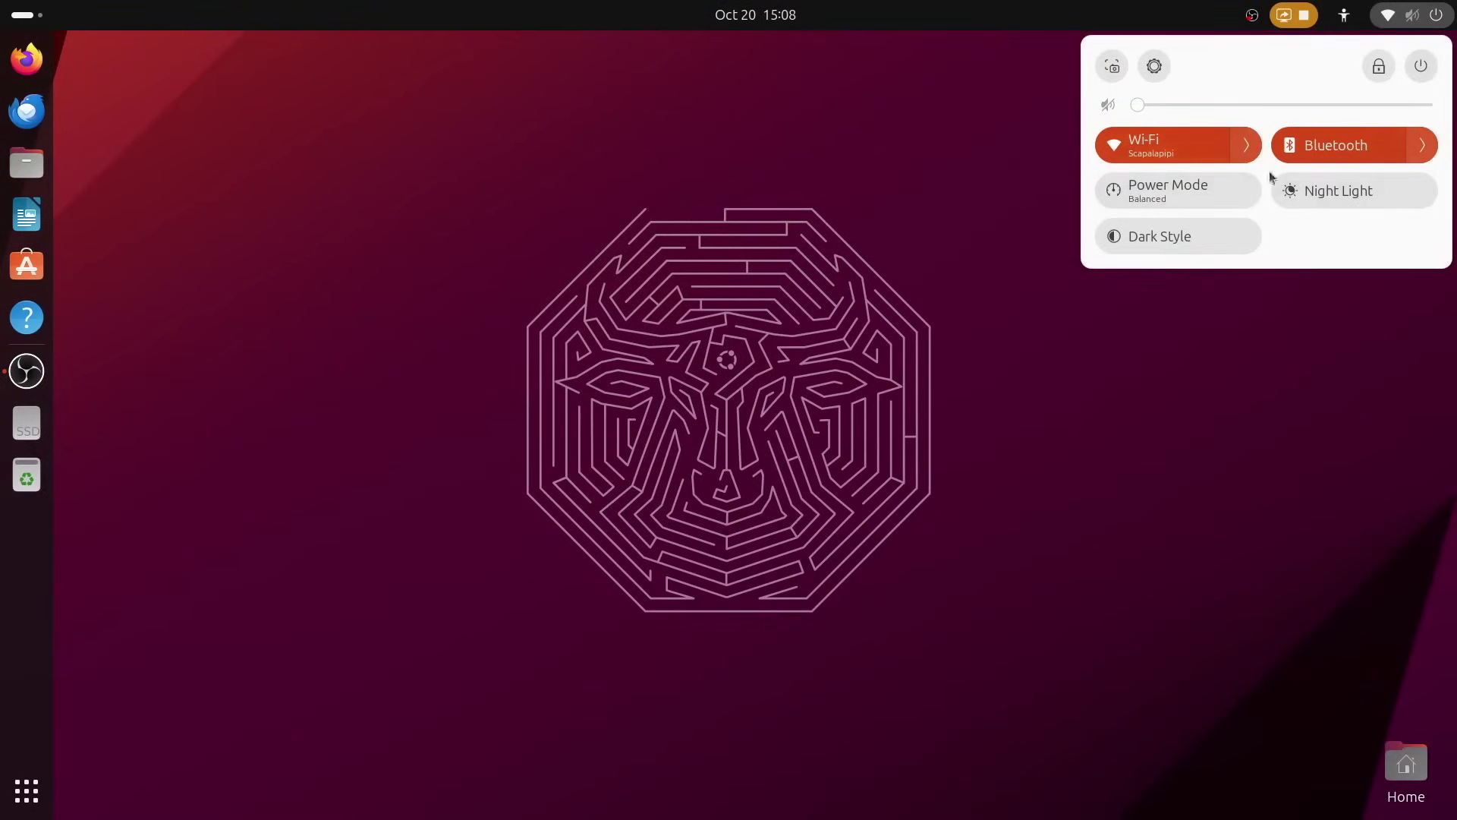
left_click(1455, 5)
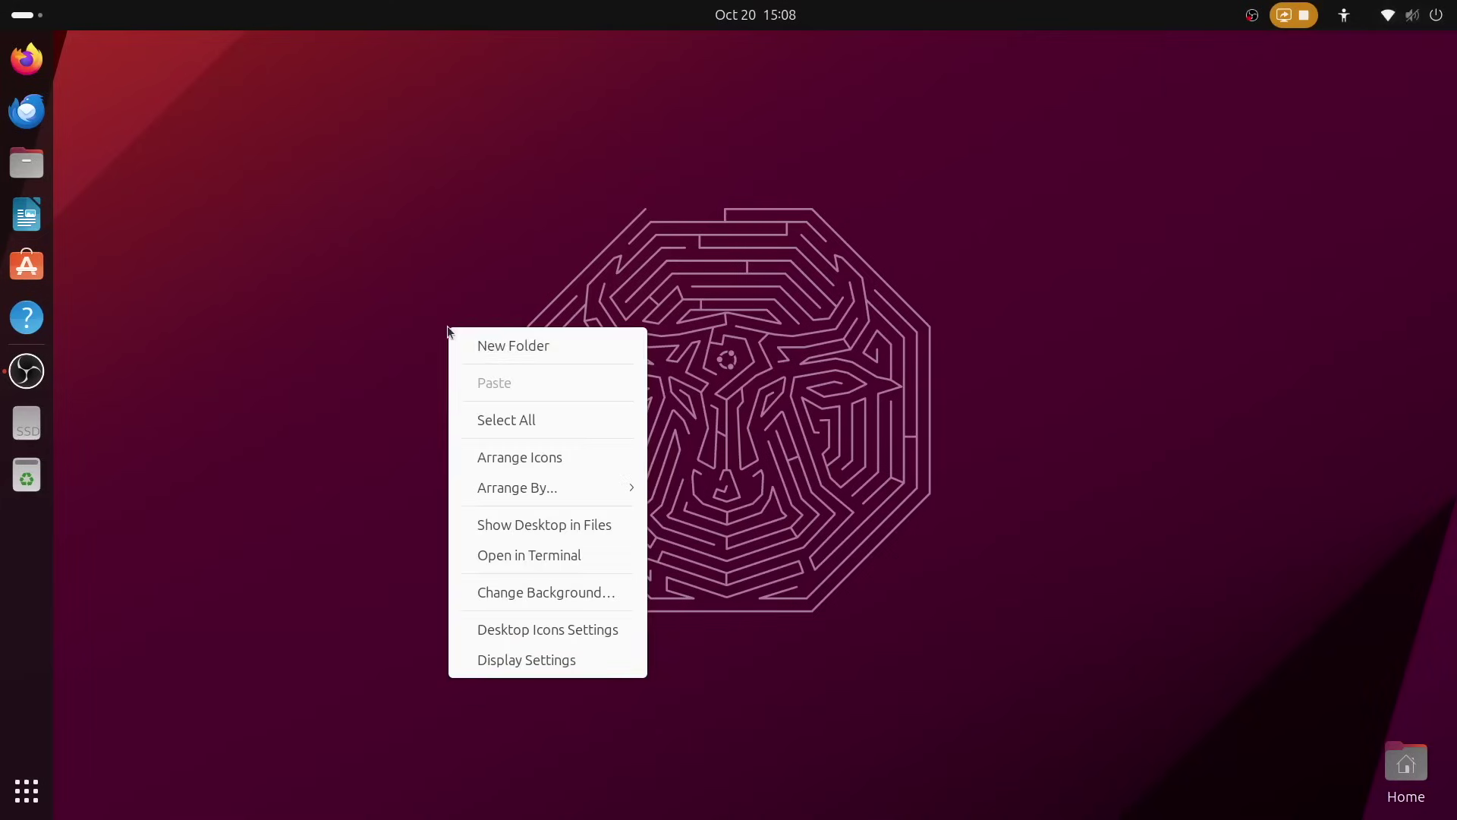
Step: Show the desktop menu and the Home icon's actions menu, then open Home in Files
right_click(449, 327)
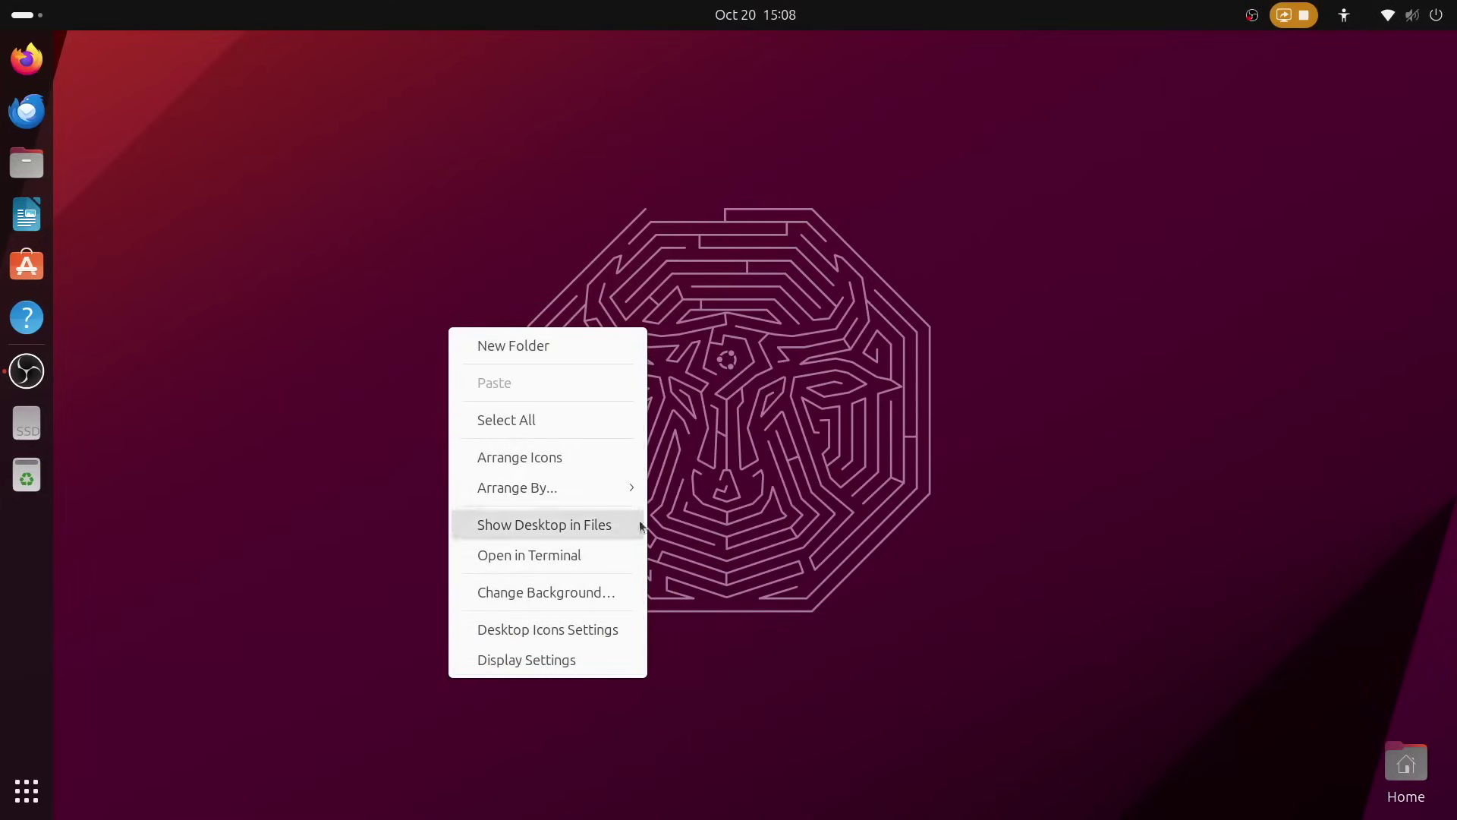
left_click(1407, 767)
right_click(1406, 767)
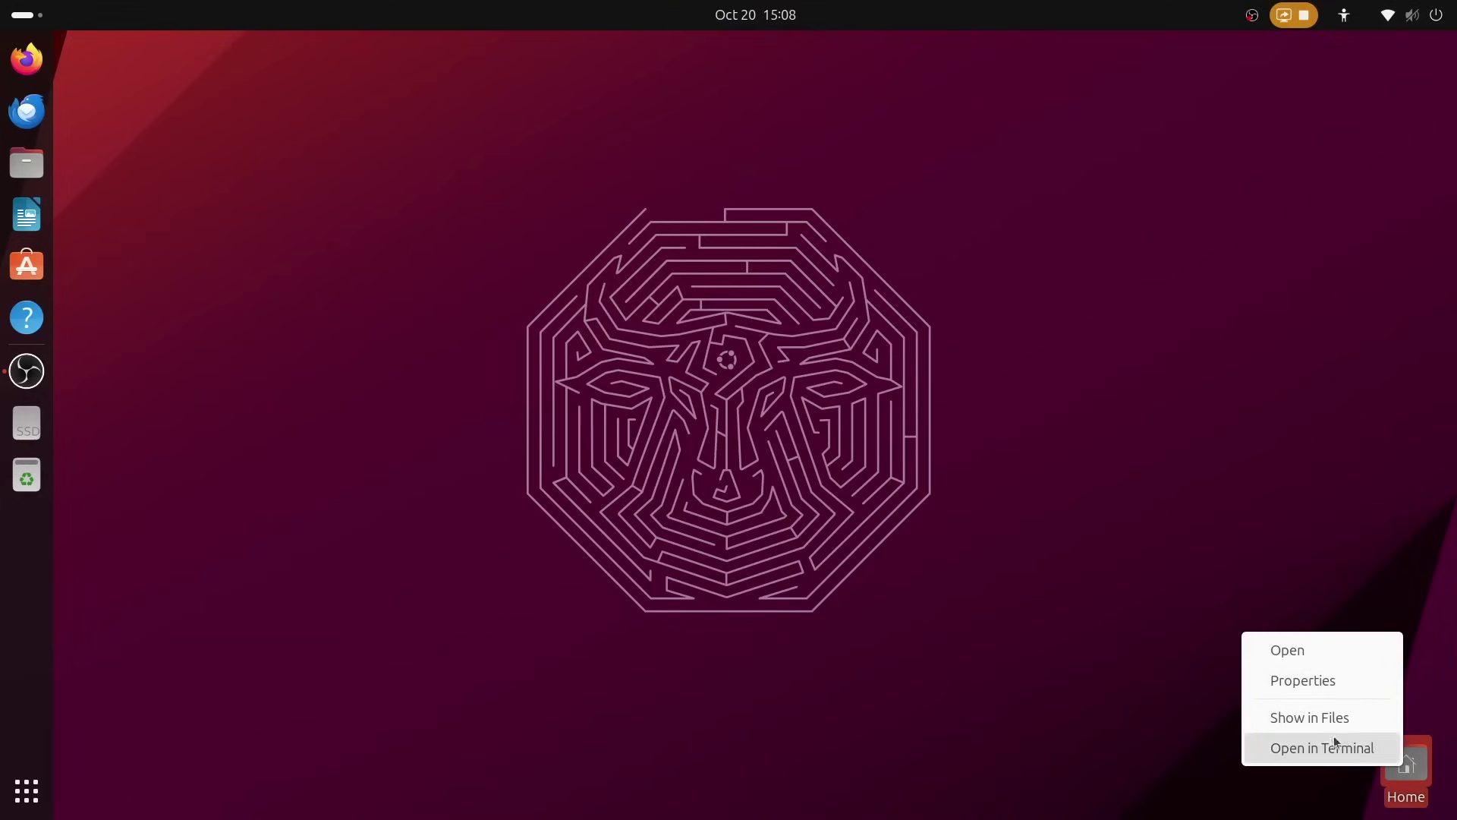
double_click(1414, 797)
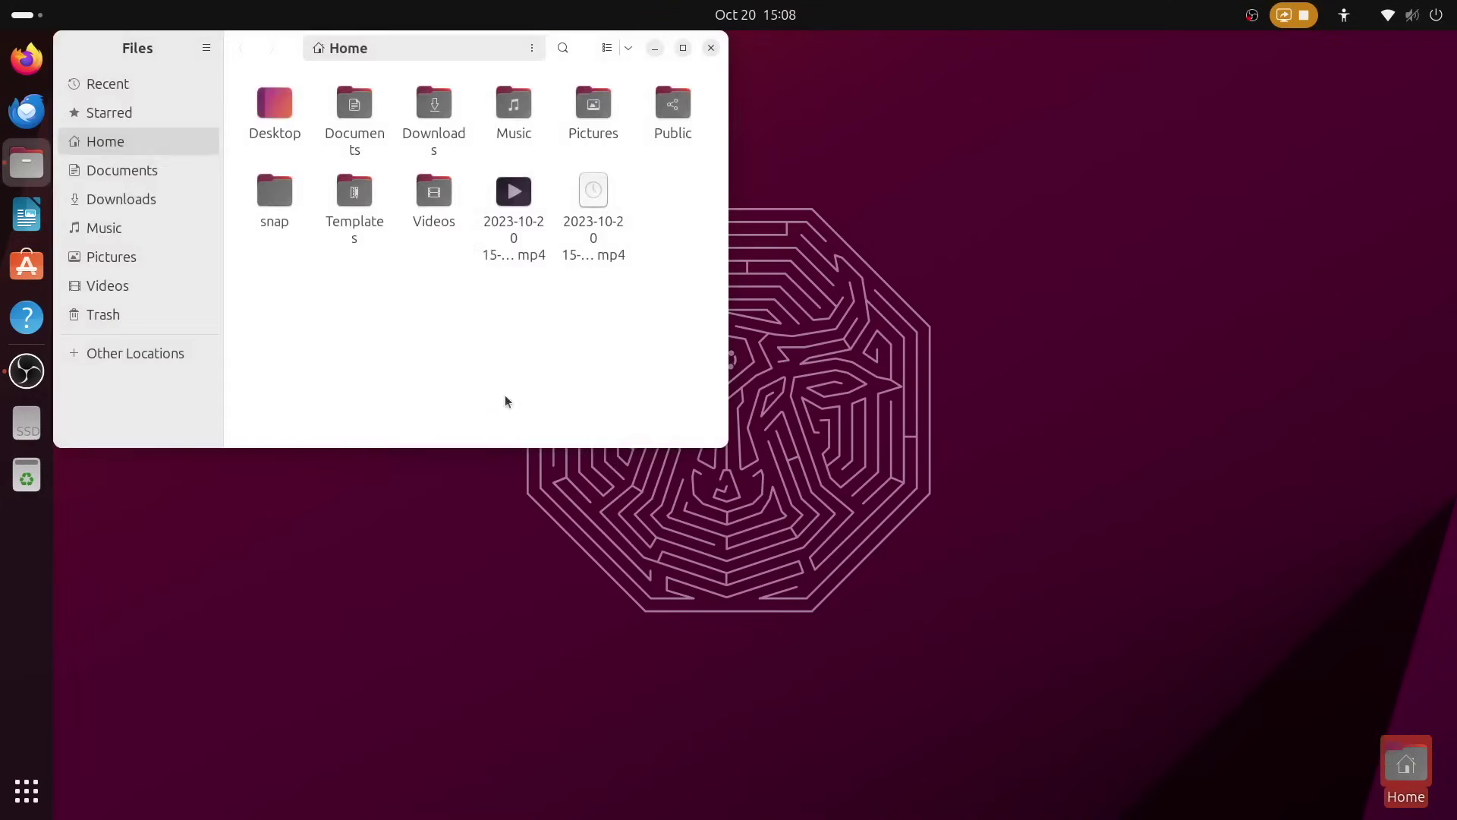
Step: View the Templates folder's actions menu, then launch App Center and snap it to the right half
right_click(342, 211)
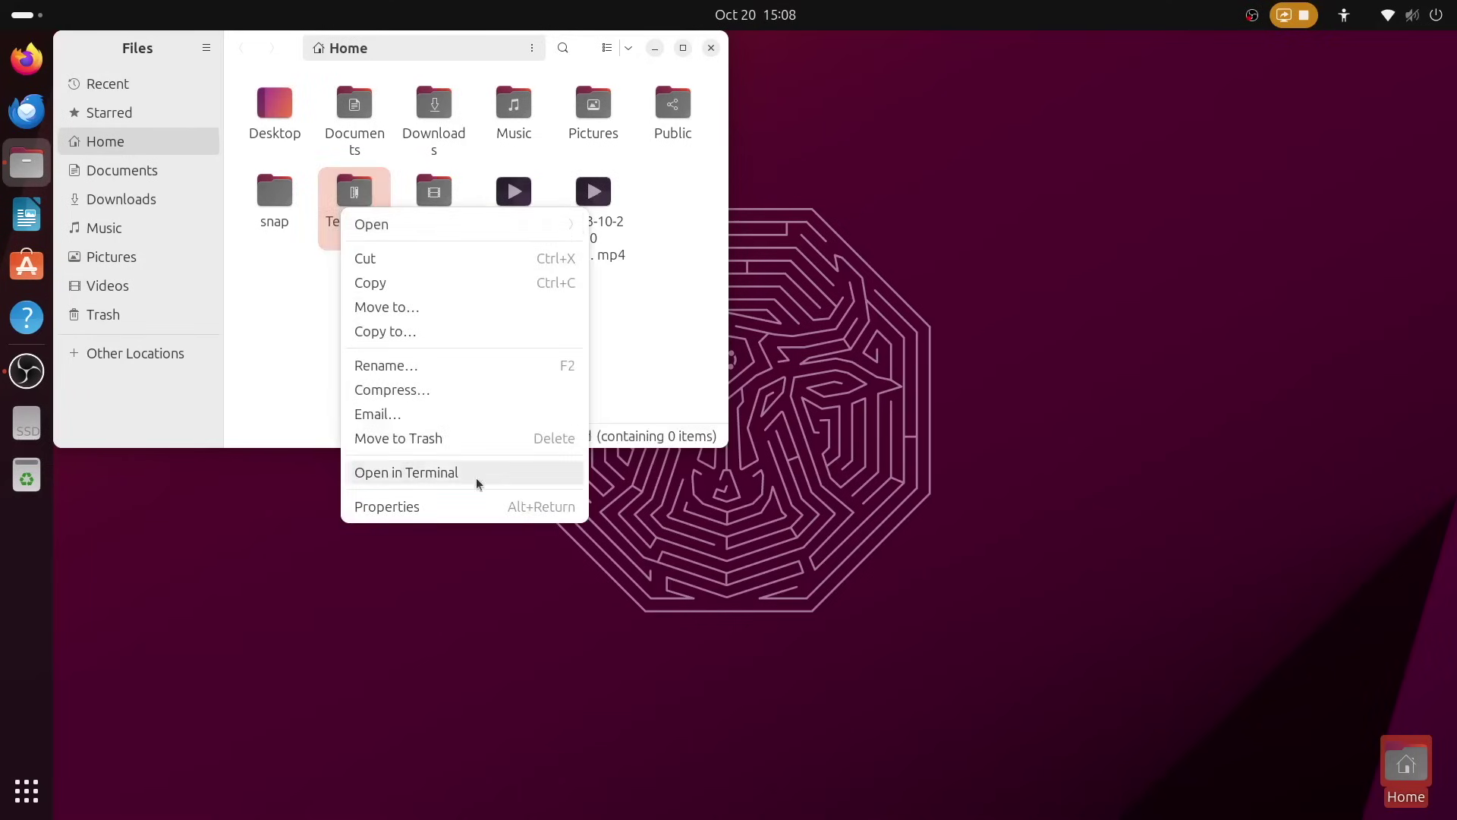
left_click(293, 358)
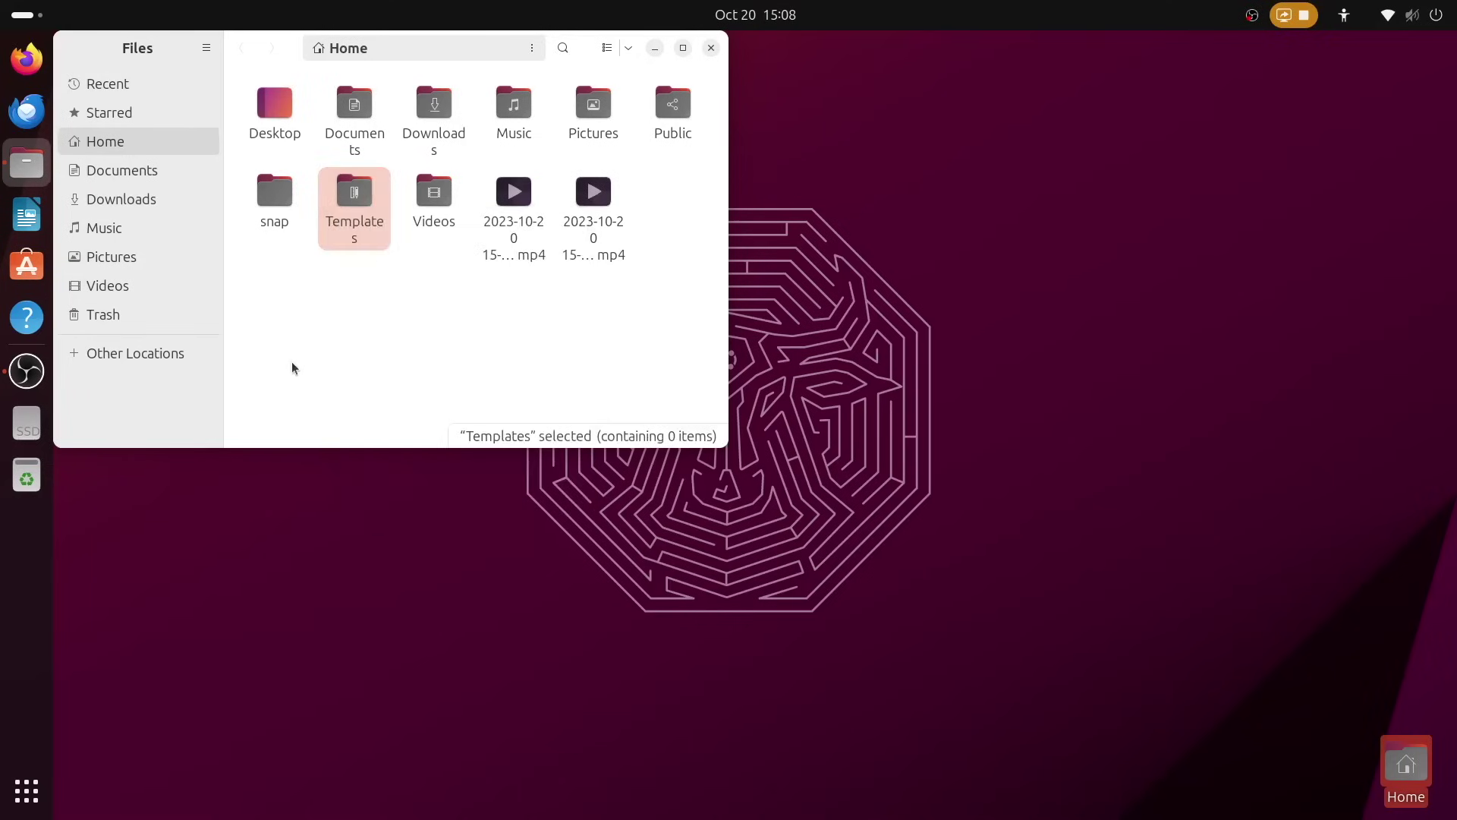
left_click(16, 279)
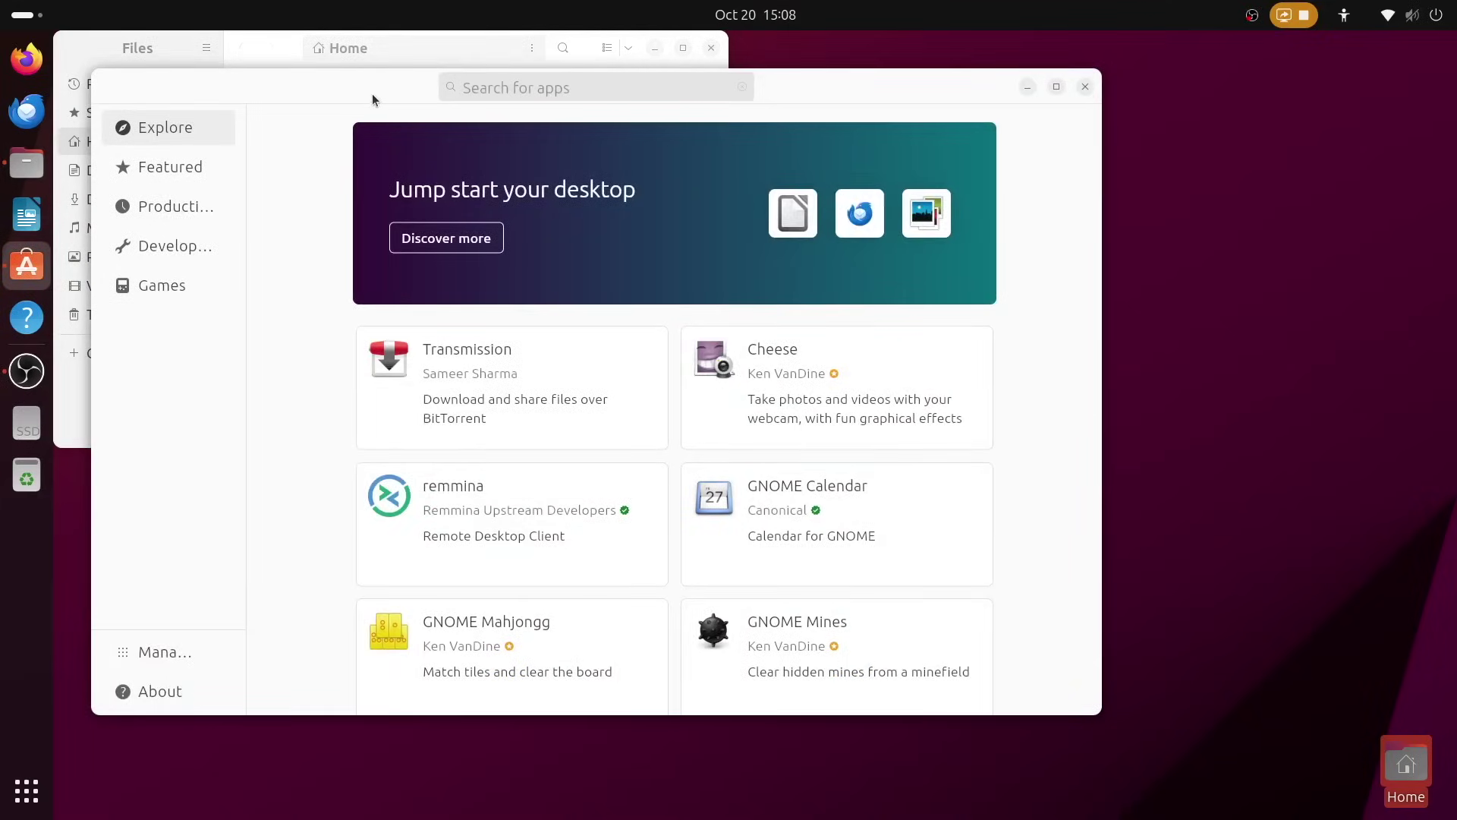
left_click_drag(372, 93, 1454, 204)
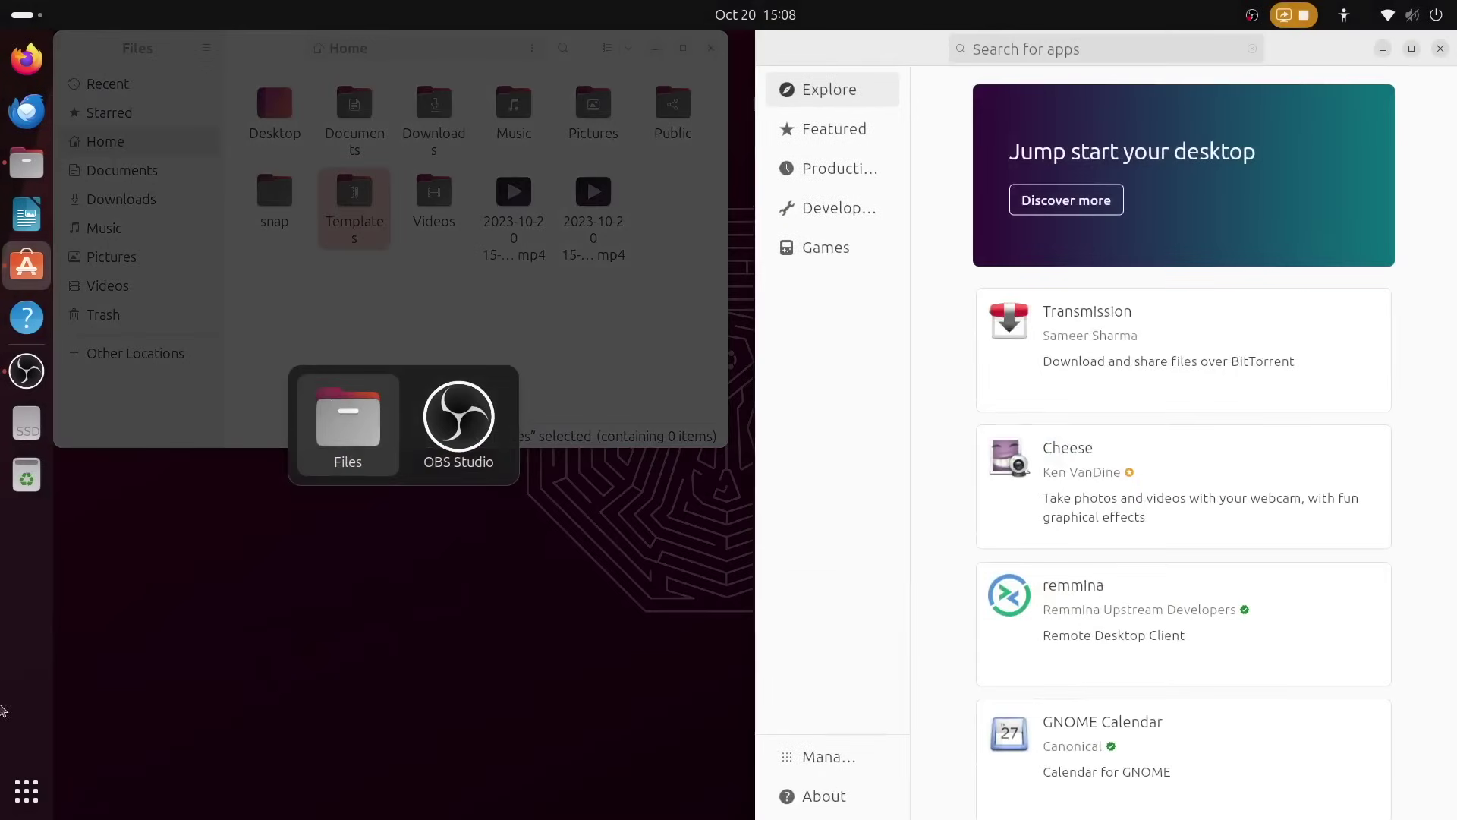
Step: Tile Files top-left and OBS Studio bottom-left, then widen the left column
left_click(355, 428)
key("super+KP_7")
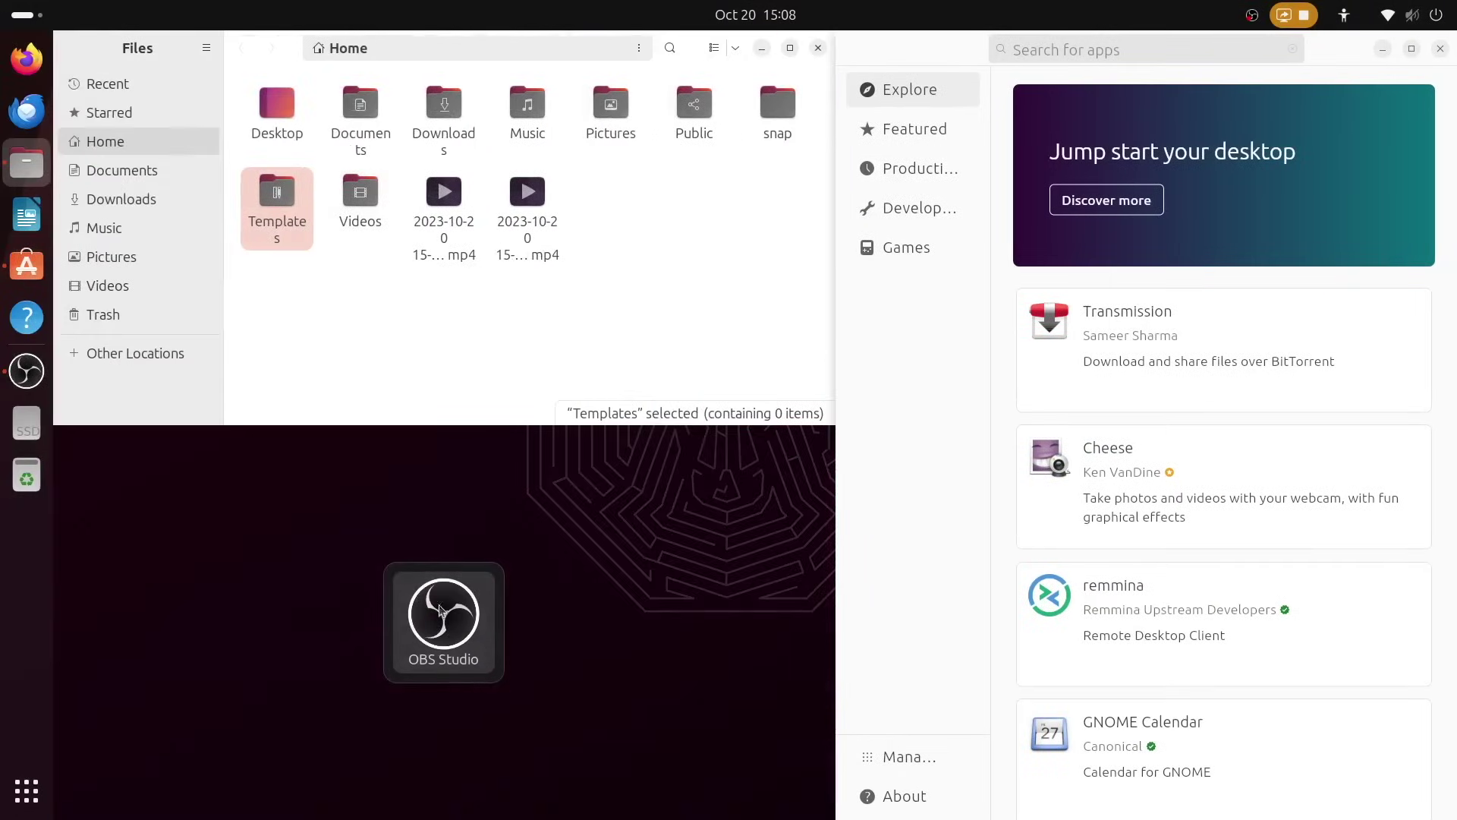
left_click(443, 607)
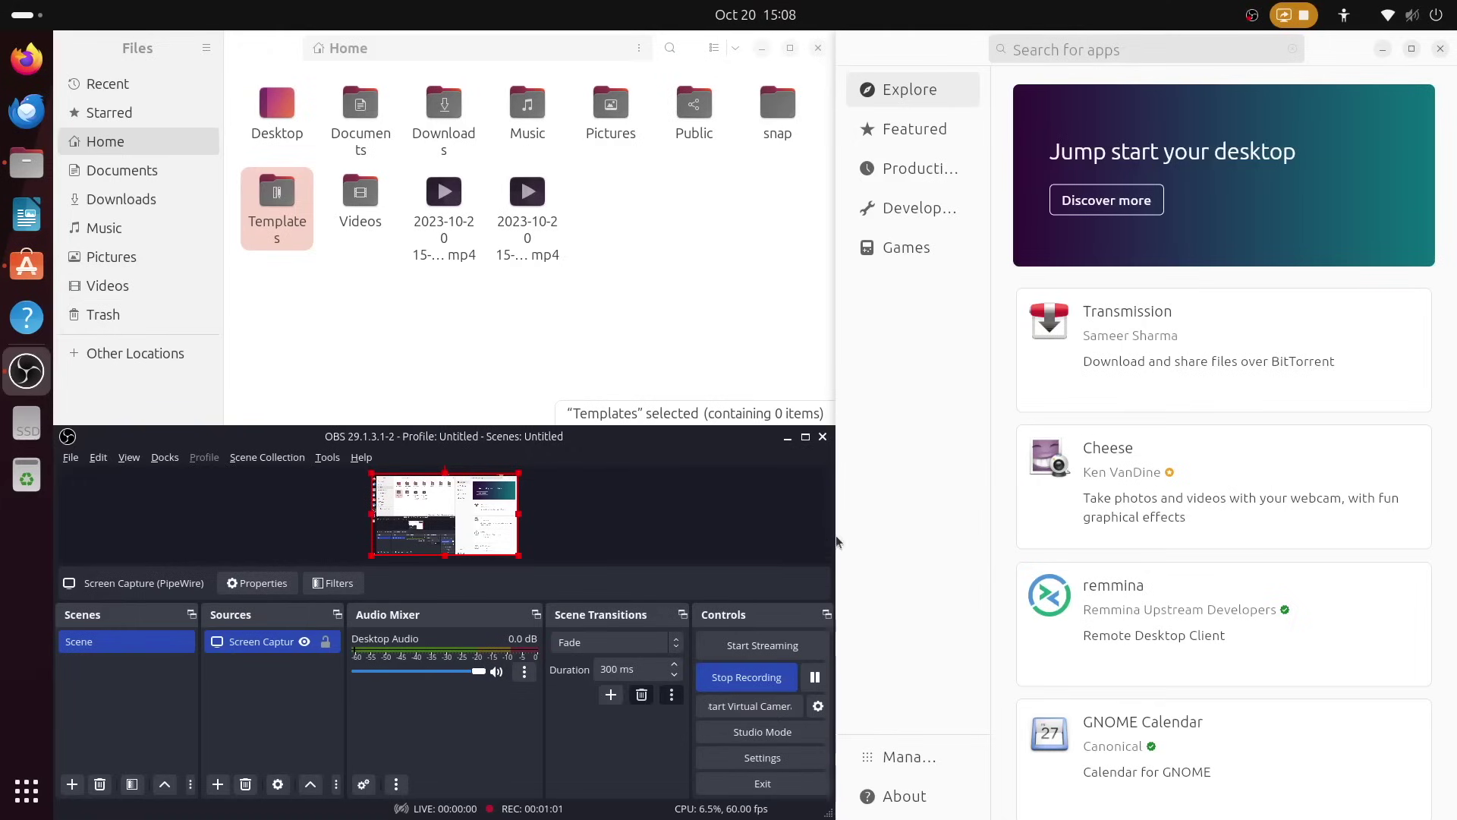
left_click_drag(835, 532, 935, 531)
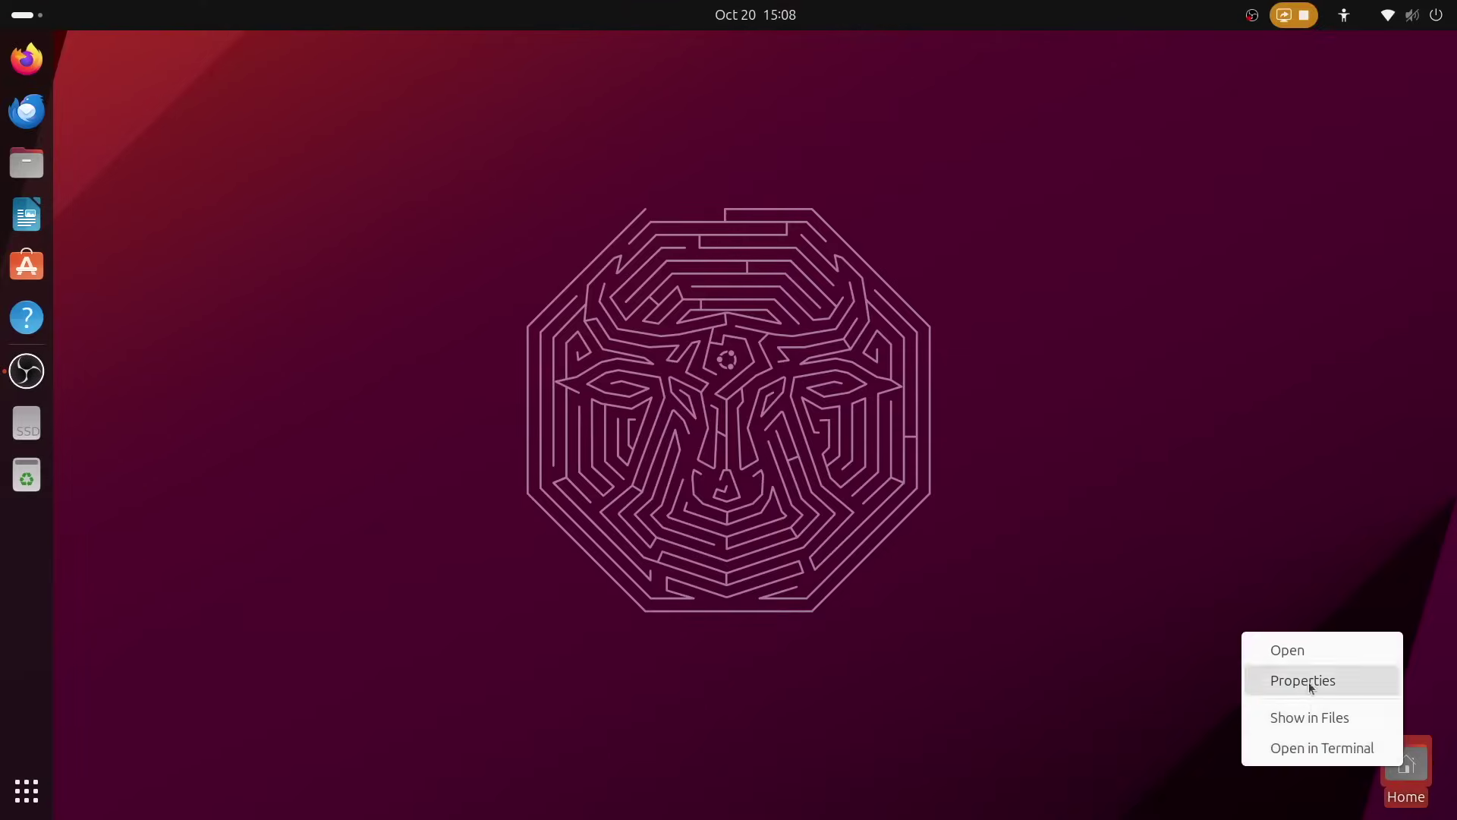
Step: Open Home in Files and view then dismiss the Templates folder's actions menu
double_click(1413, 797)
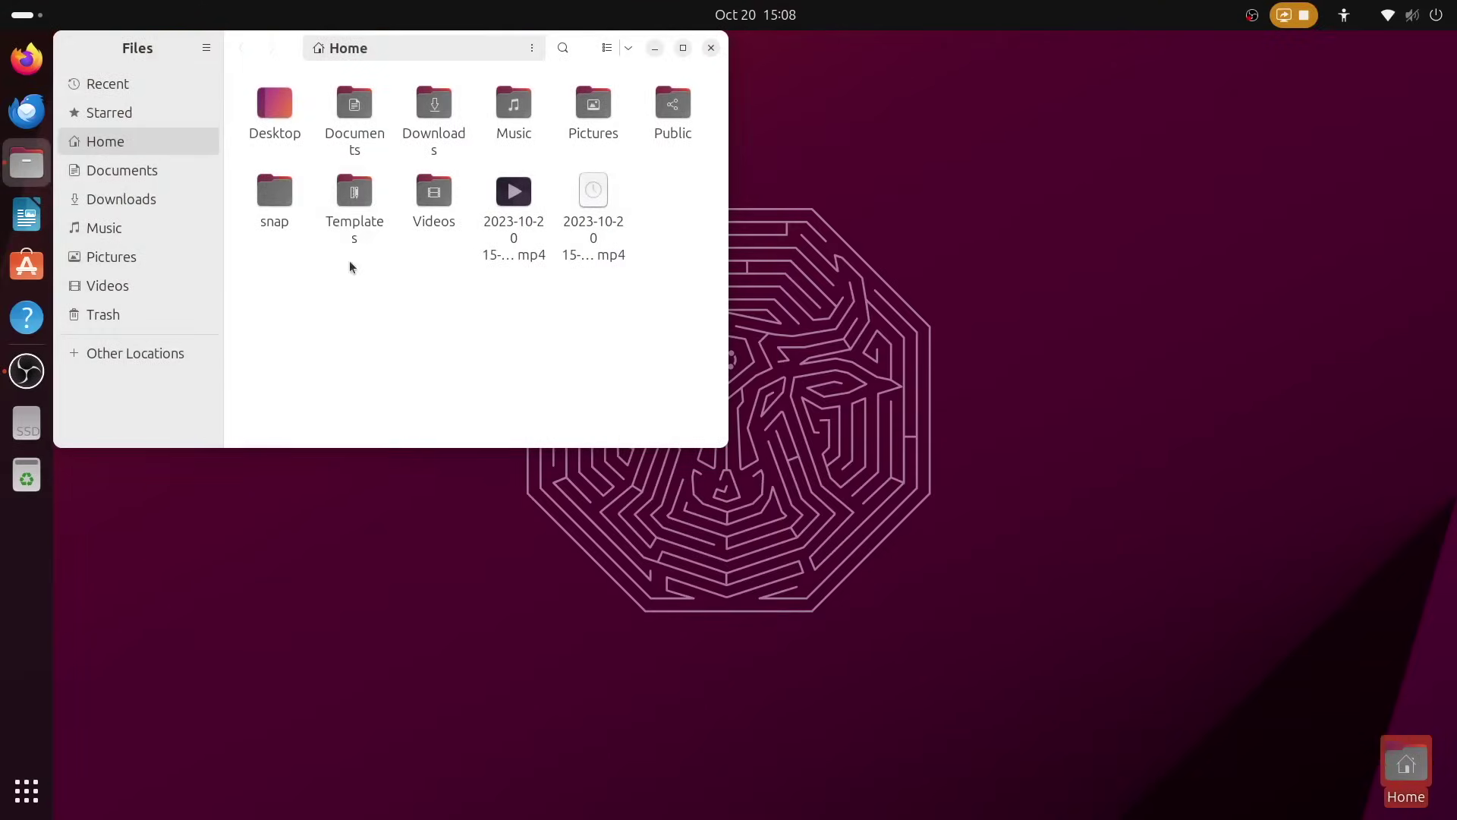
right_click(340, 207)
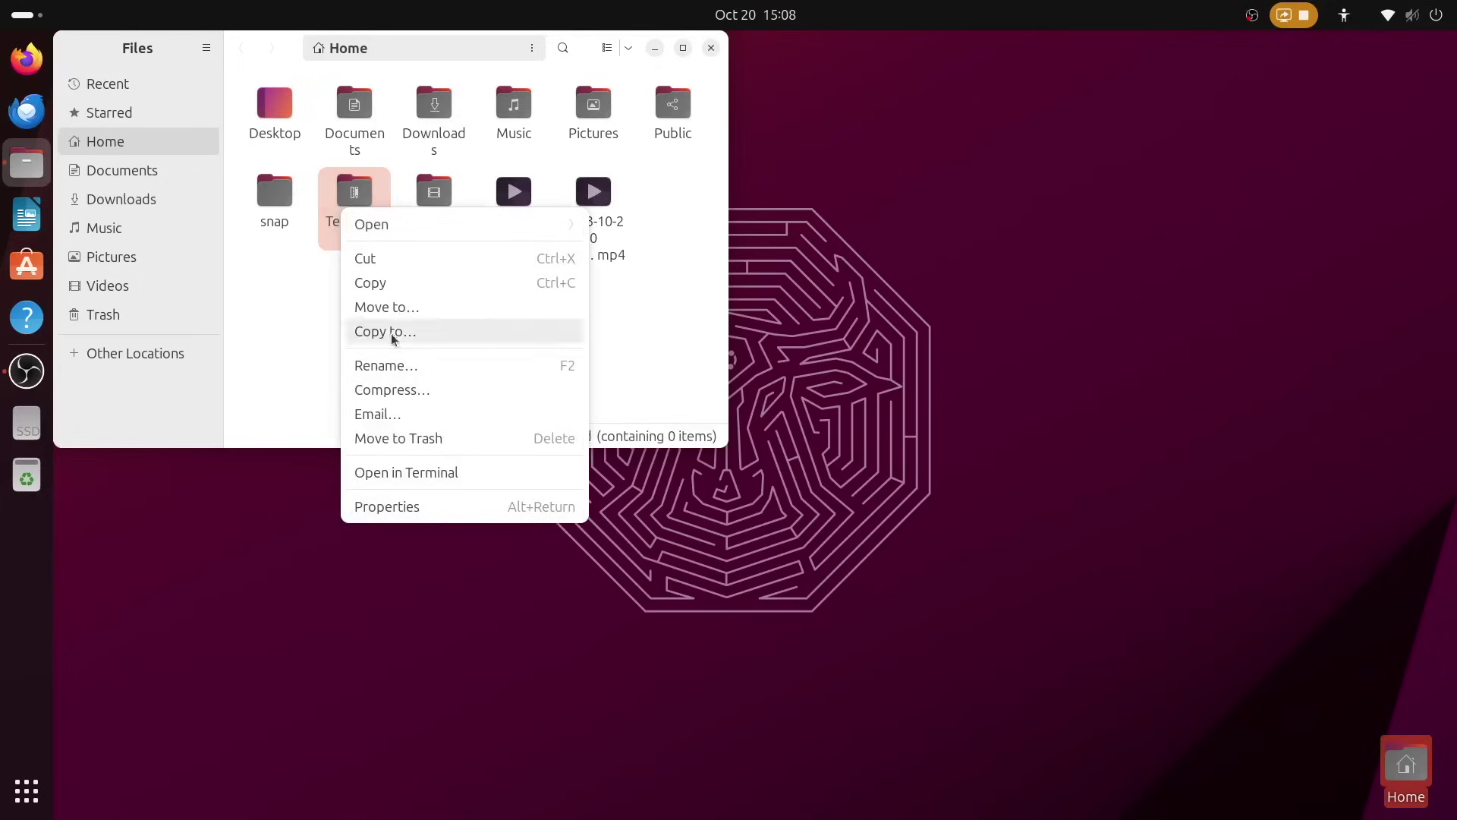
left_click(292, 358)
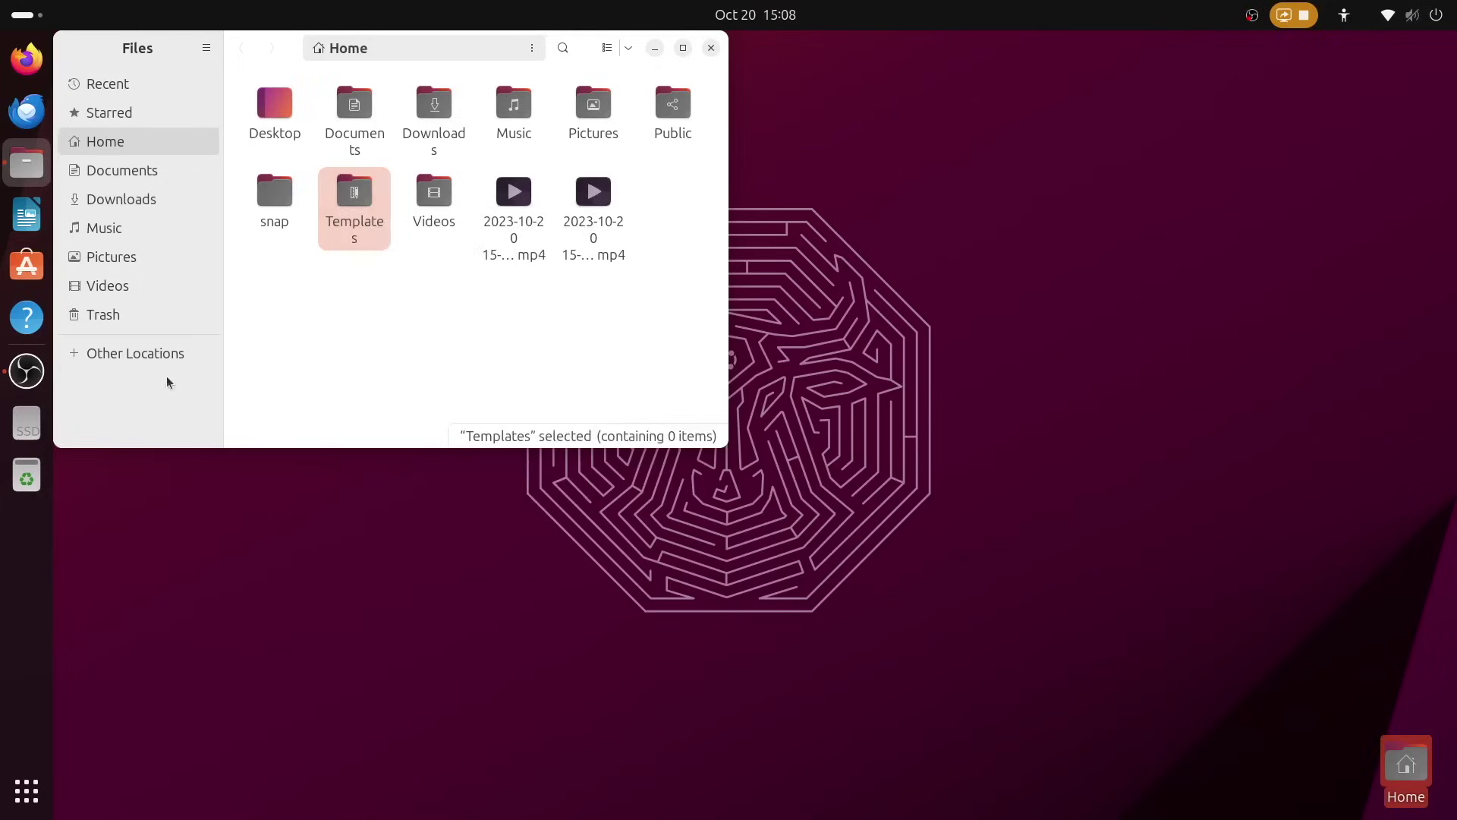
Step: Launch App Center, snap it to the right half, and tile Files on the left
left_click(27, 265)
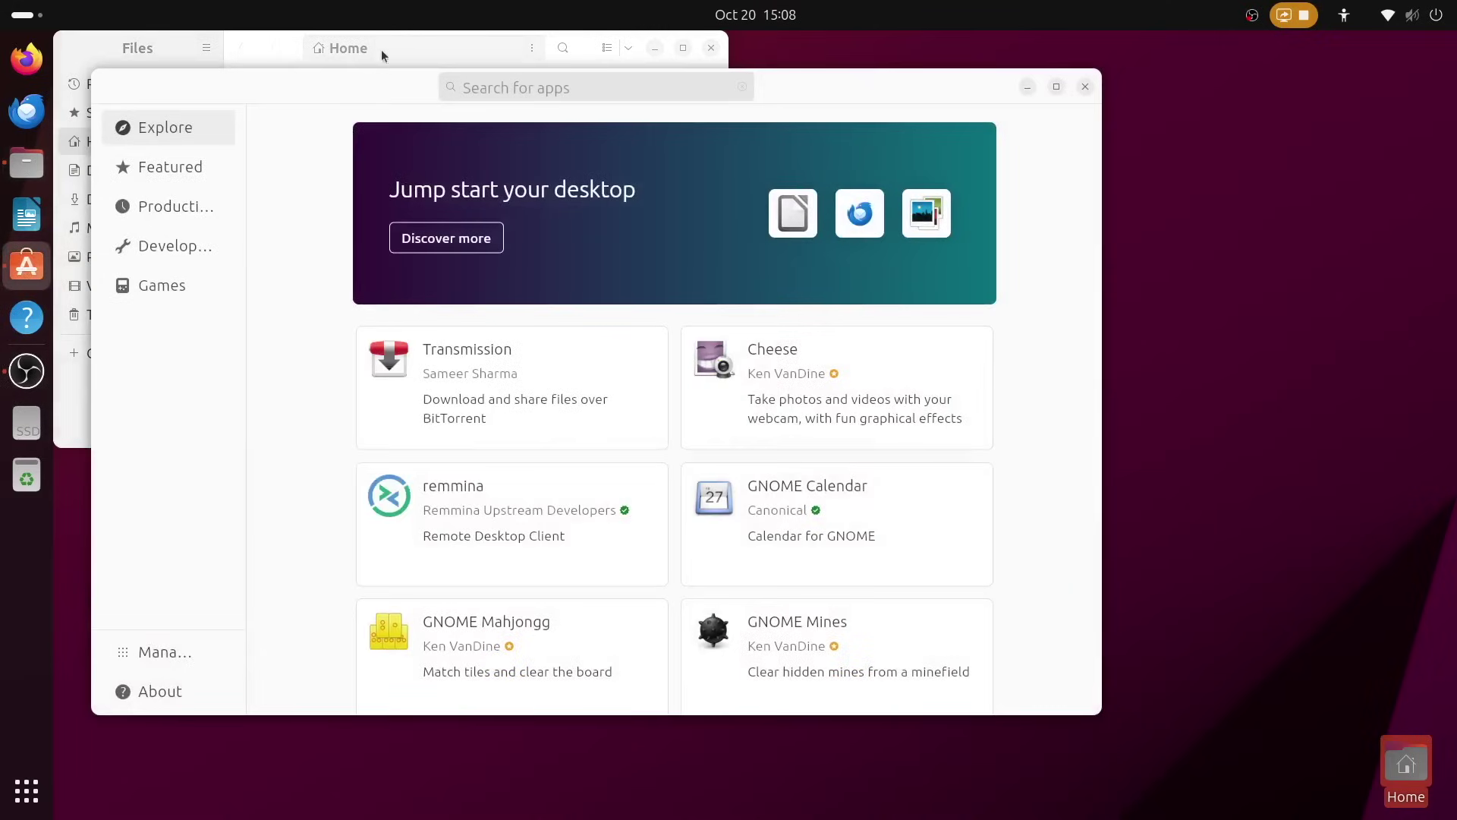
left_click_drag(375, 94, 1453, 201)
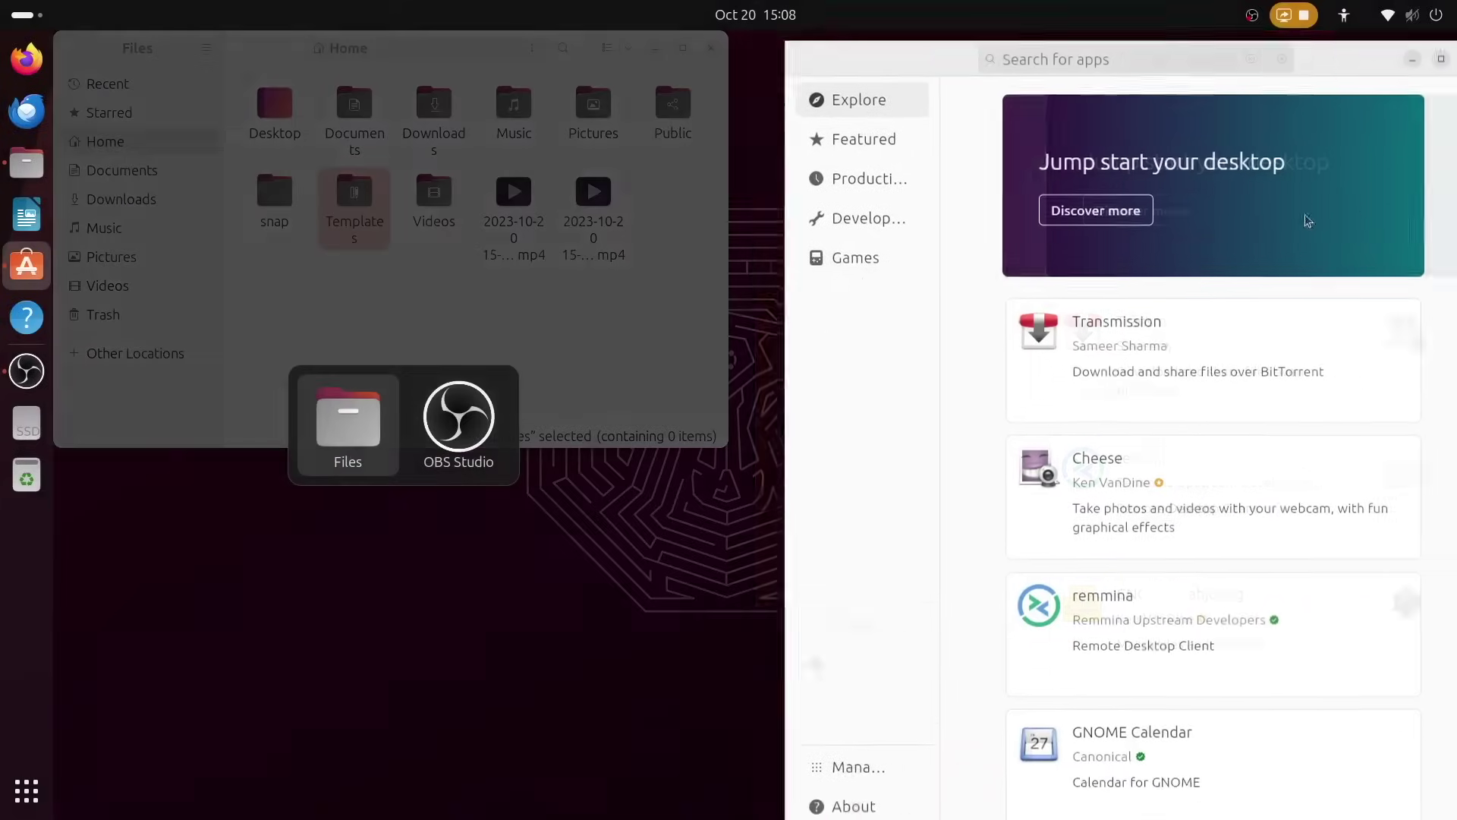
left_click(356, 428)
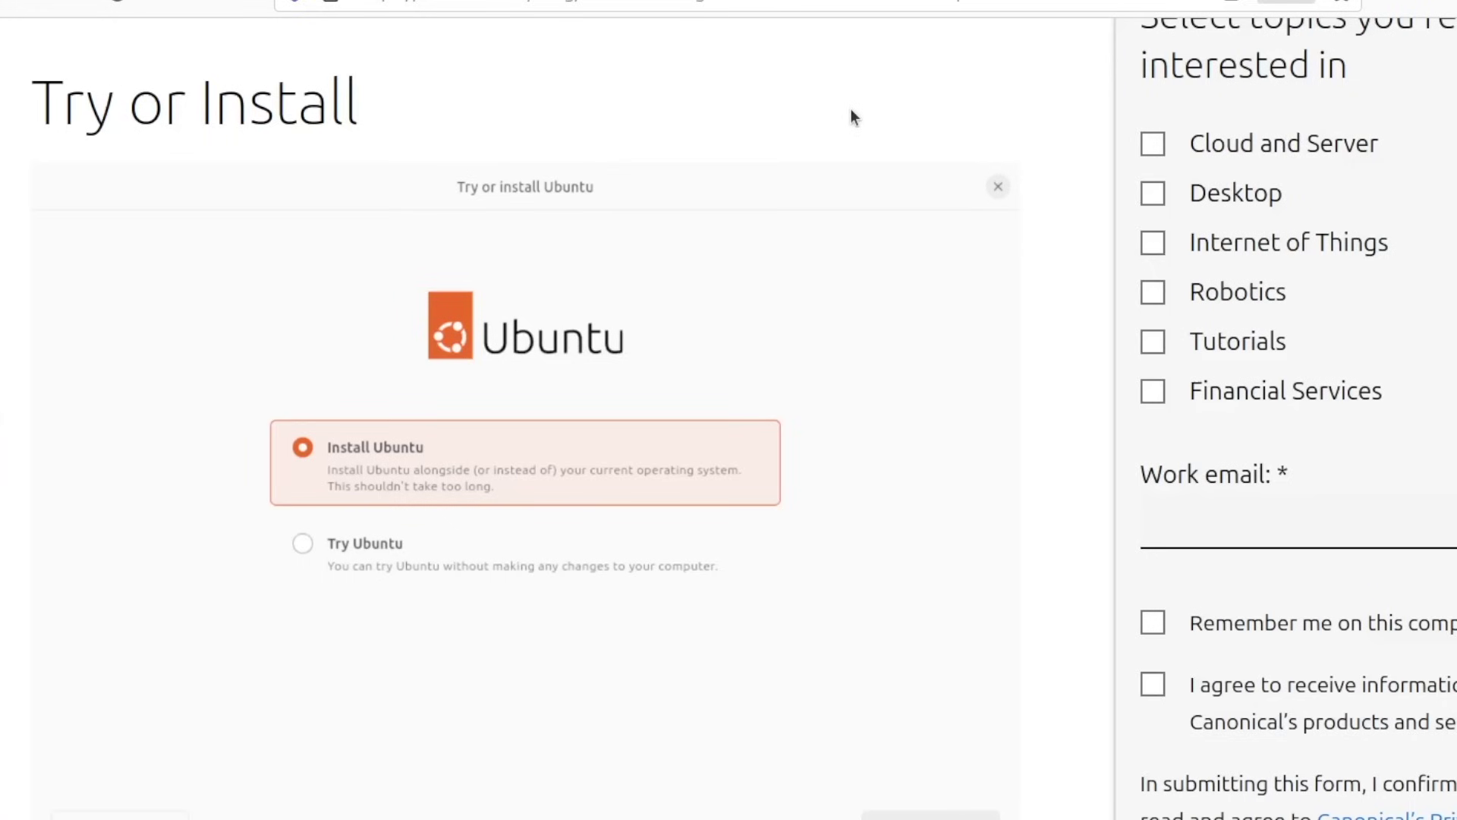
Step: Scroll the blog post past Manual partitioning and Installation summary to the Feature slideshow section
scroll(851, 115, "down", 3)
scroll(851, 118, "down", 3)
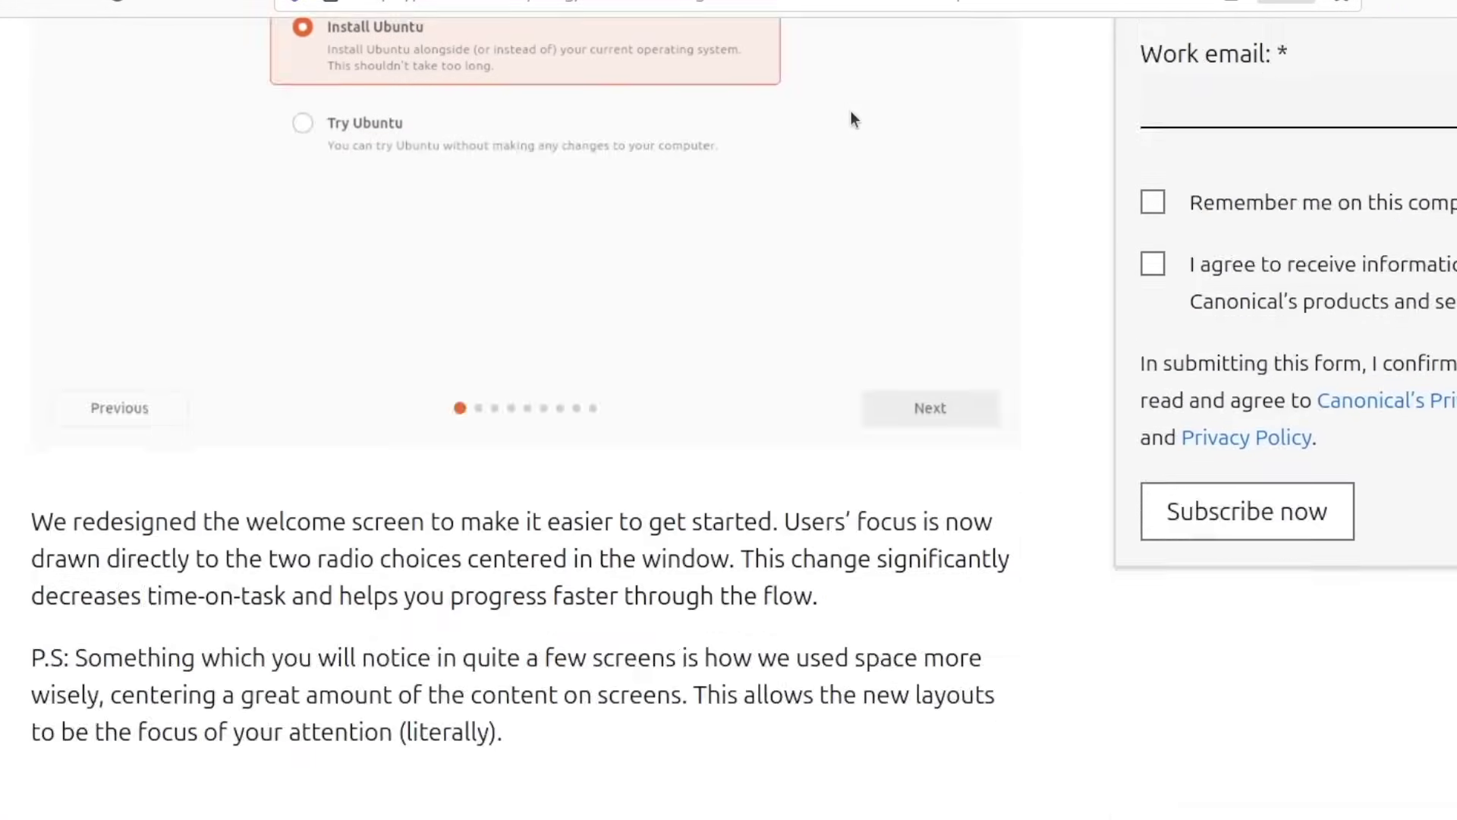
scroll(852, 118, "down", 10)
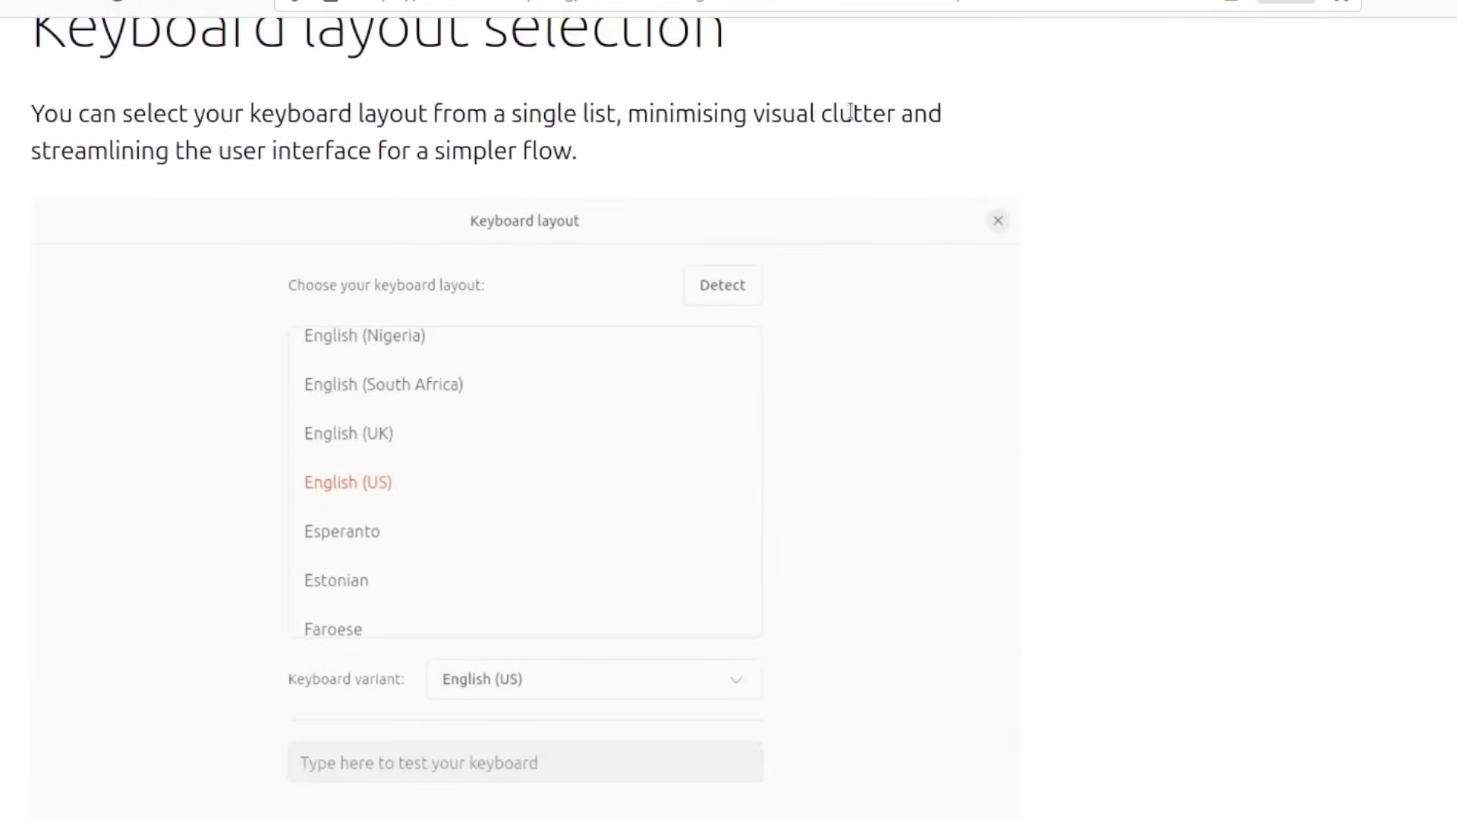
scroll(850, 111, "down", 3)
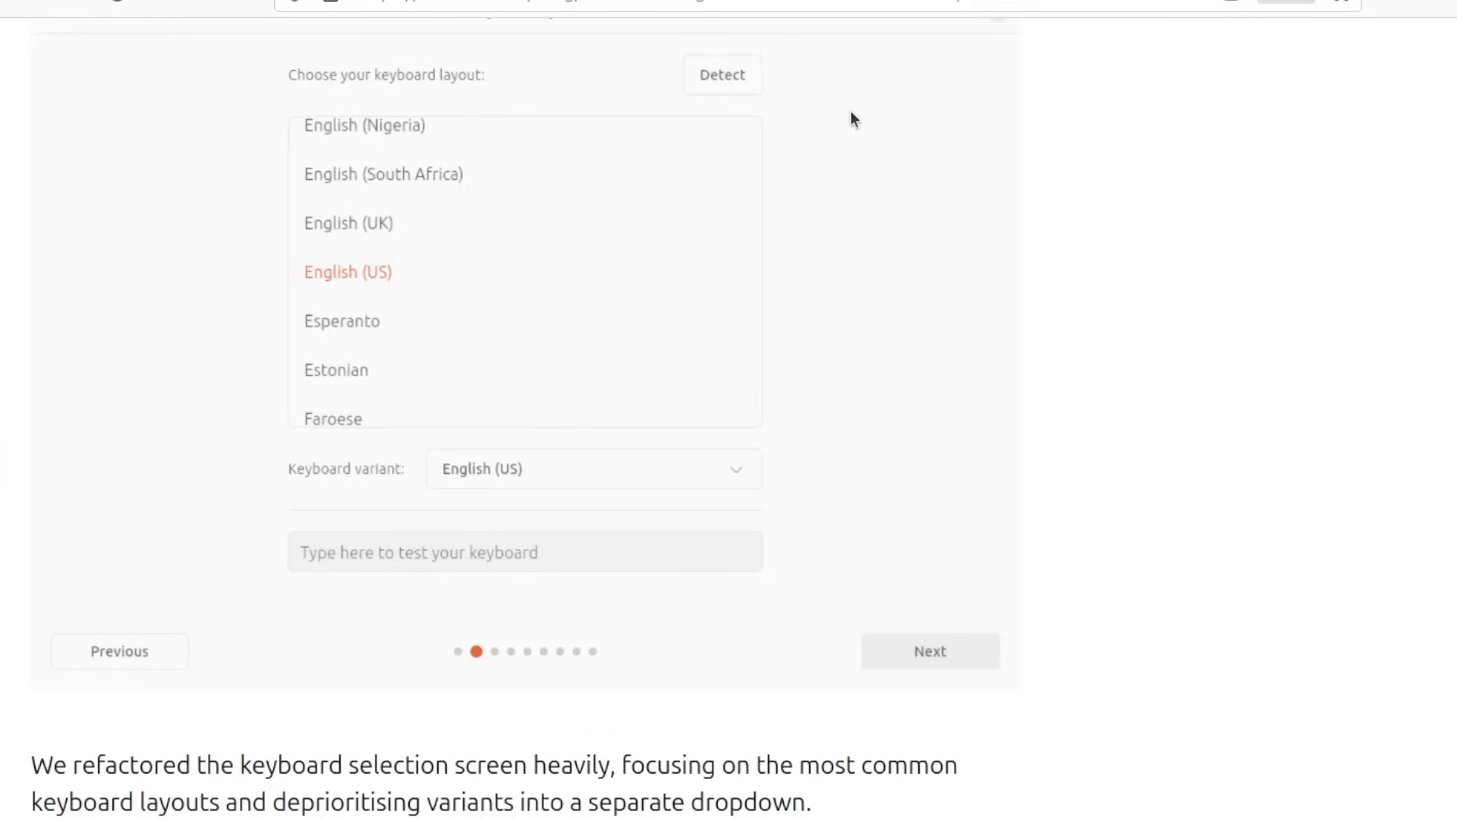
scroll(850, 111, "down", 10)
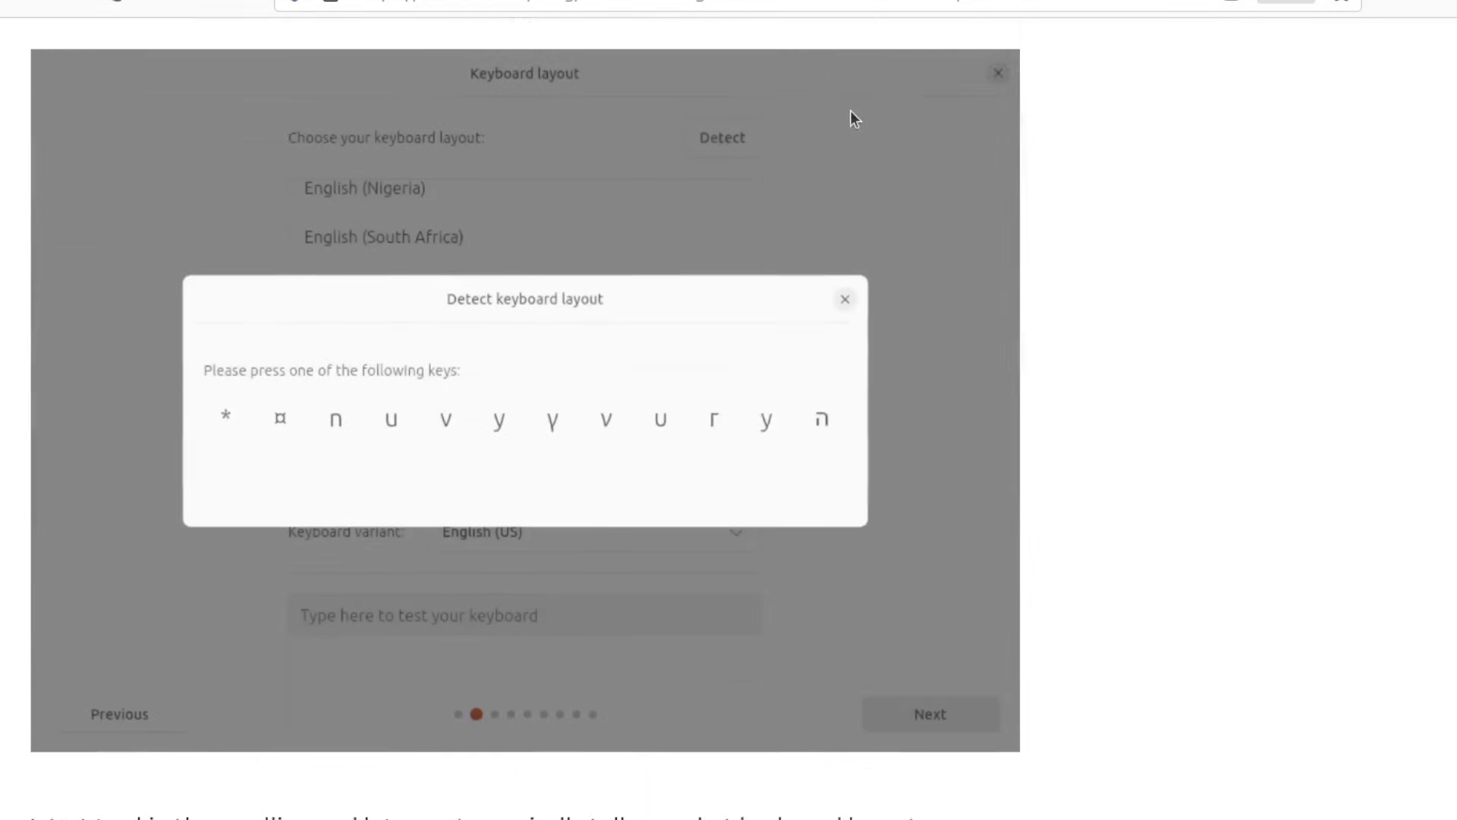
scroll(850, 110, "down", 12)
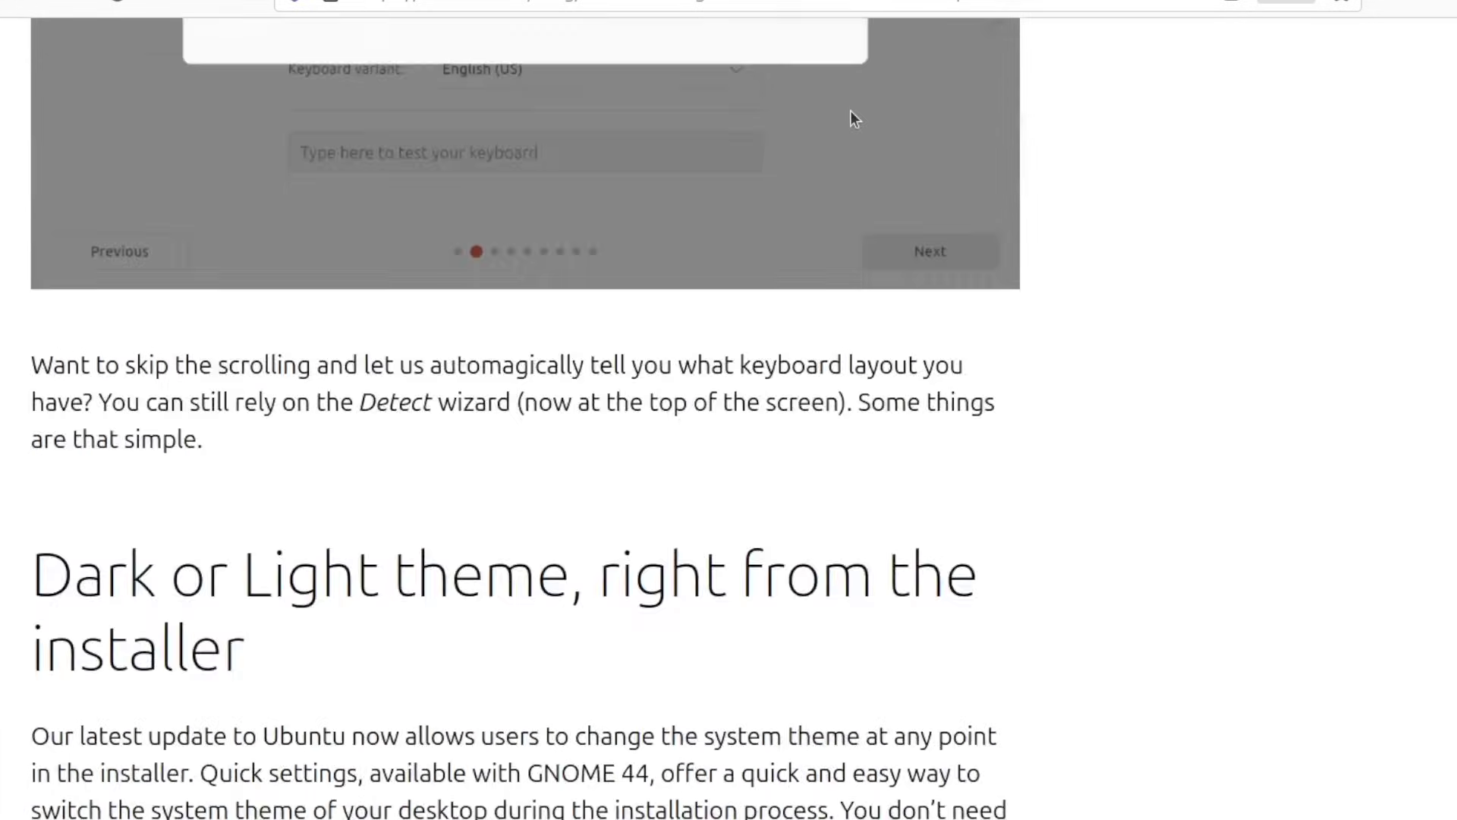
scroll(851, 111, "down", 2)
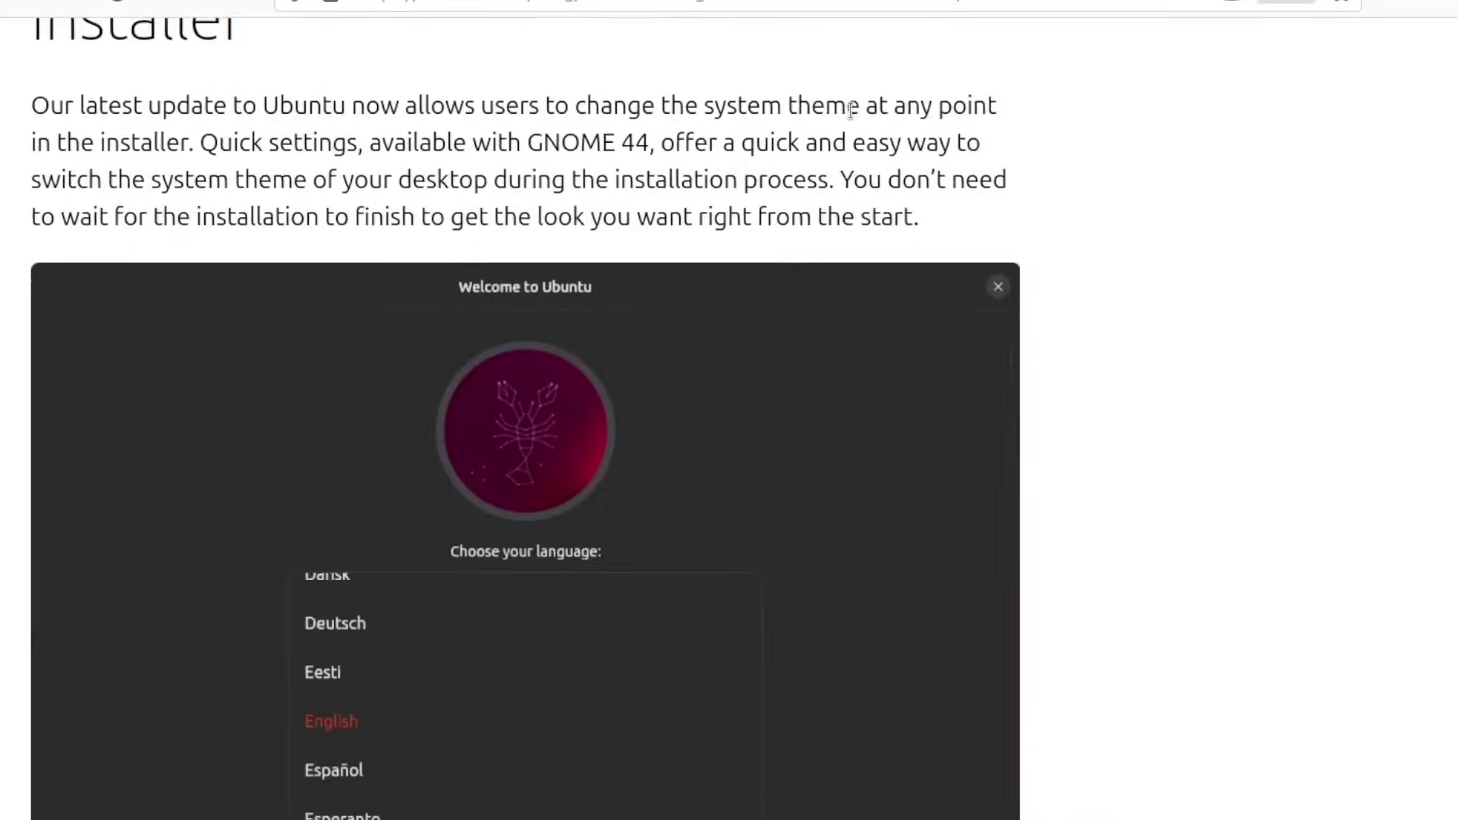
scroll(850, 111, "down", 3)
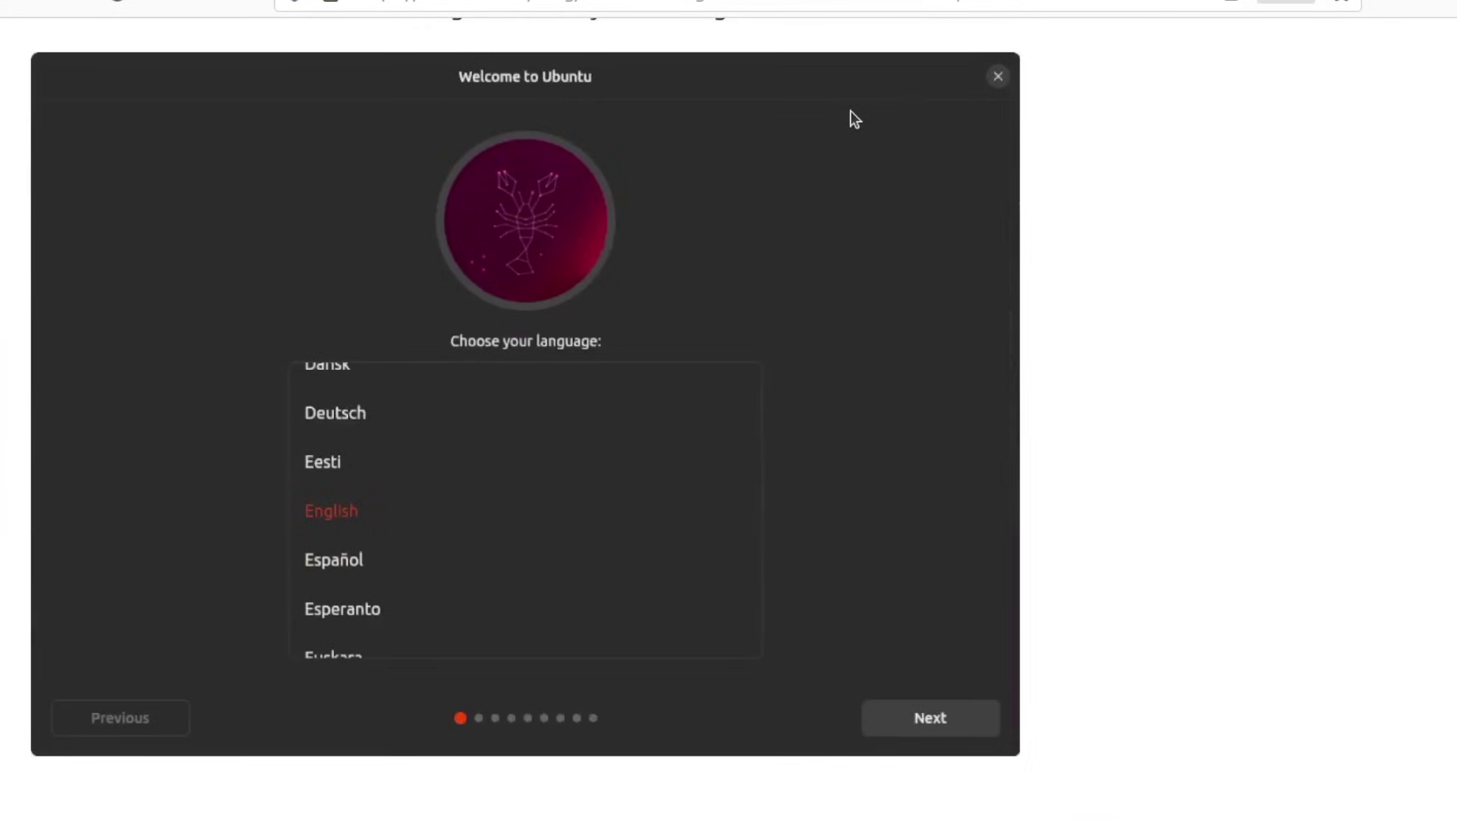
scroll(850, 111, "down", 9)
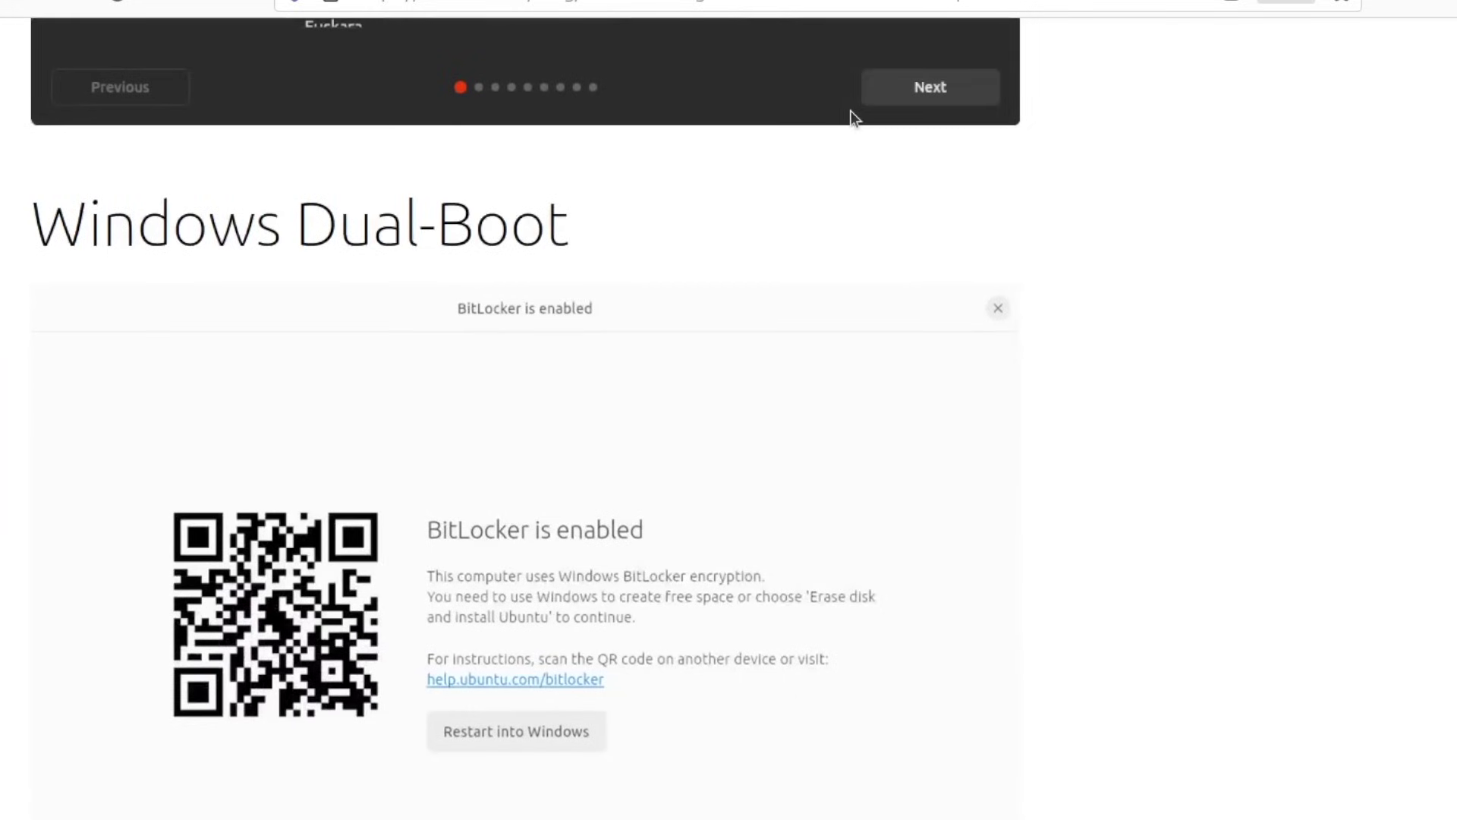
scroll(850, 111, "down", 6)
scroll(850, 111, "up", 3)
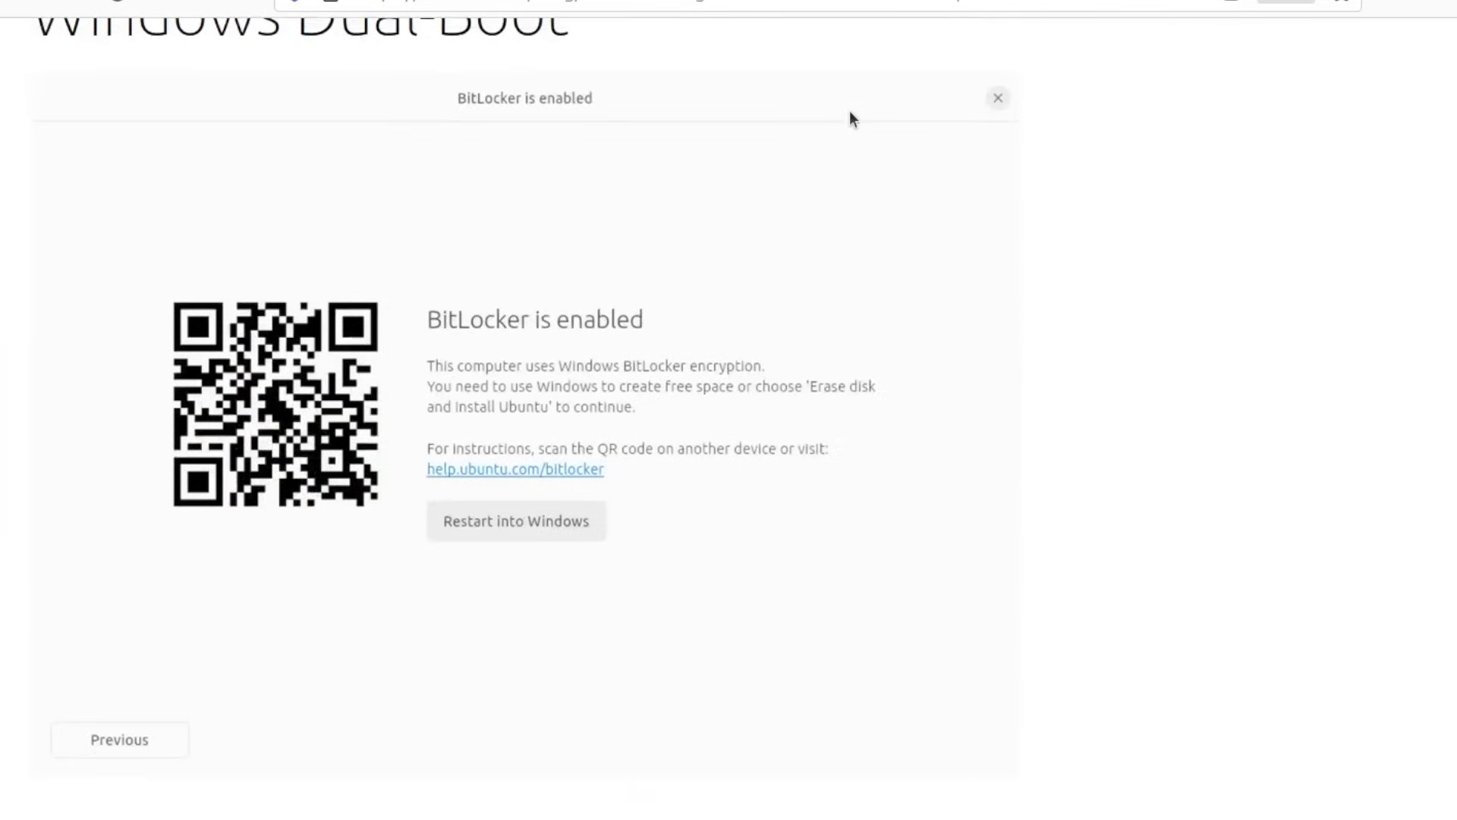
scroll(849, 111, "down", 14)
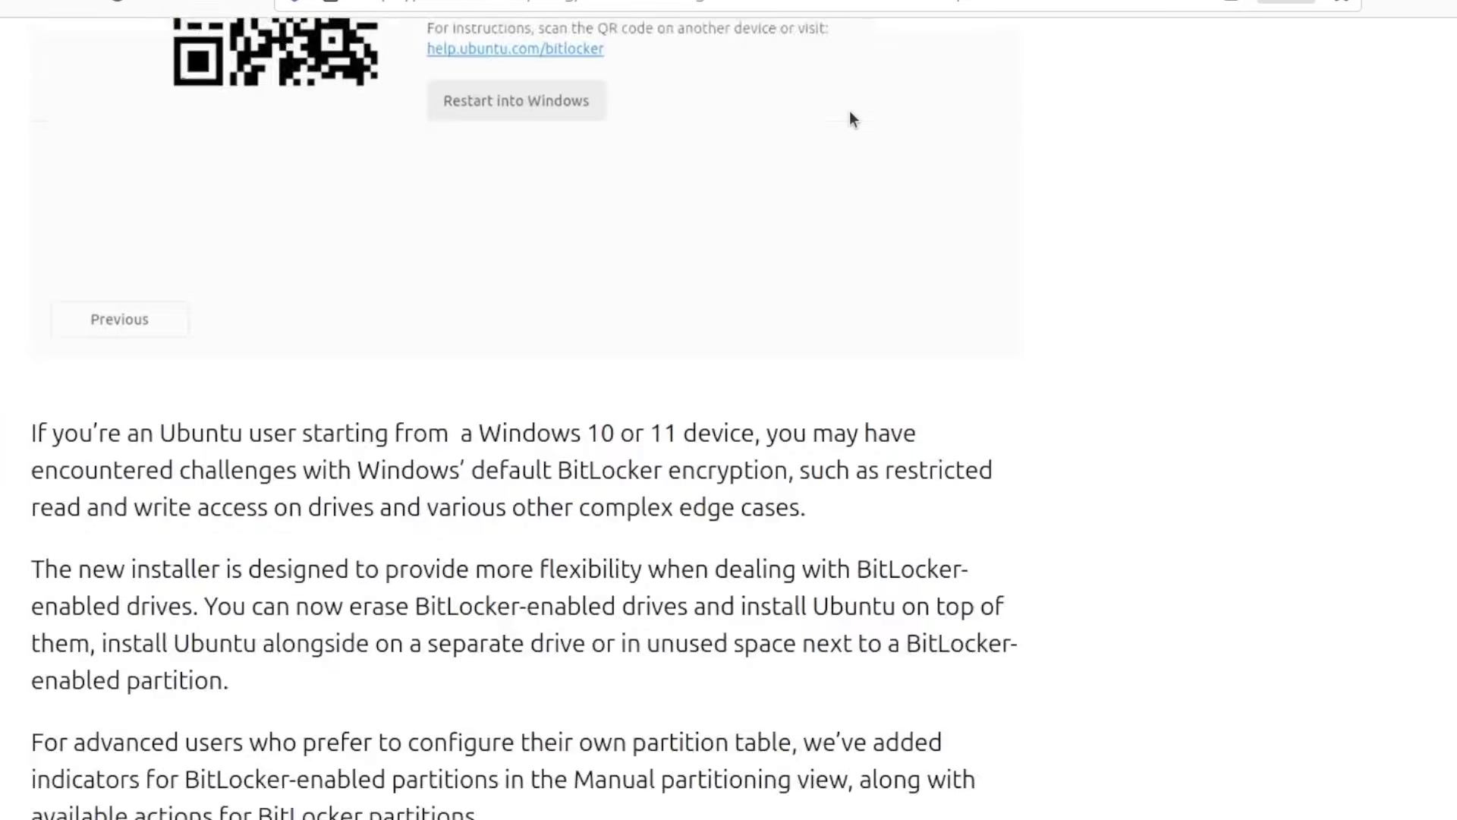
scroll(849, 111, "down", 4)
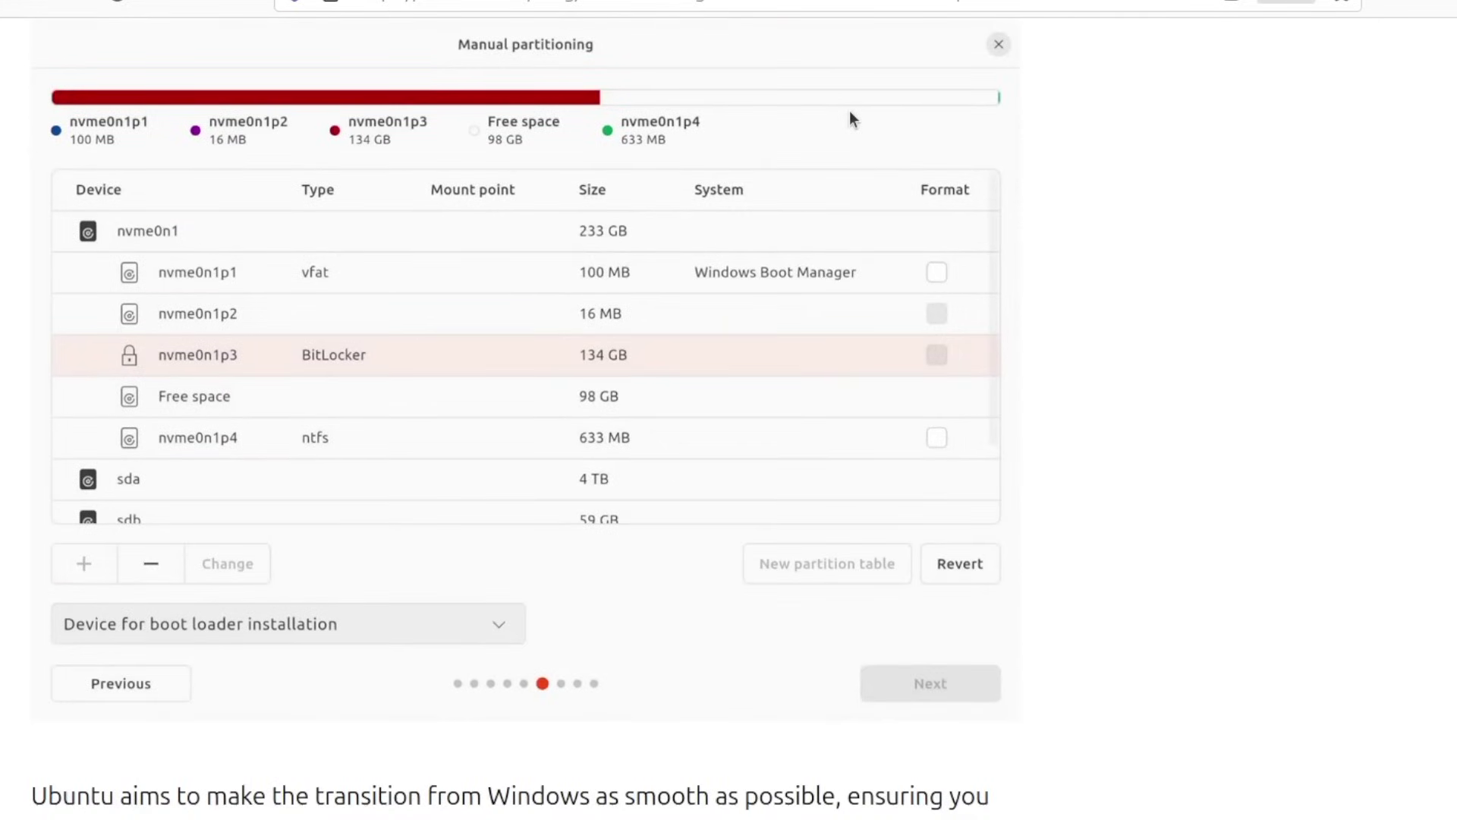
scroll(850, 110, "down", 9)
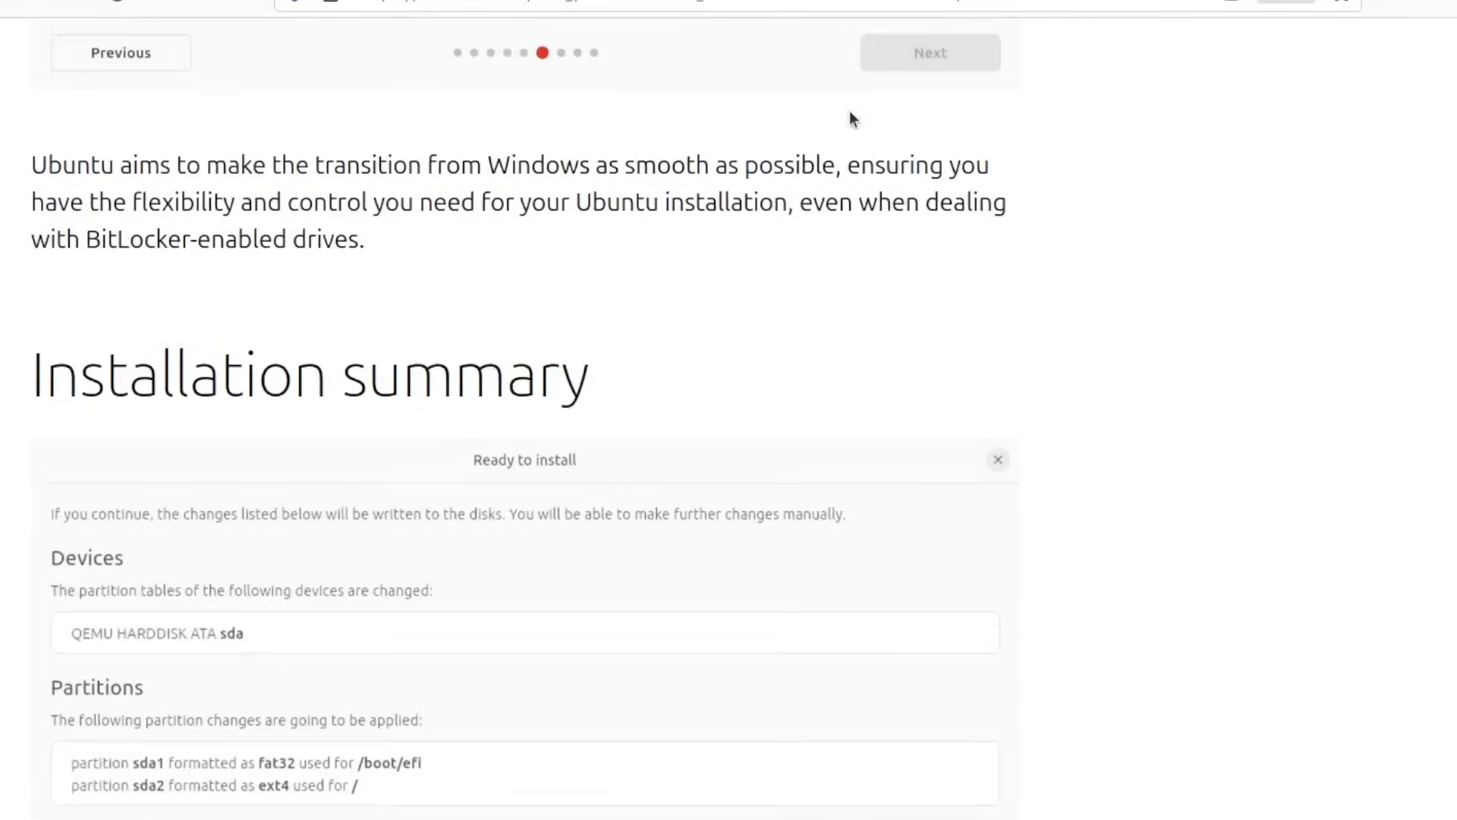
scroll(849, 111, "down", 6)
scroll(849, 111, "up", 3)
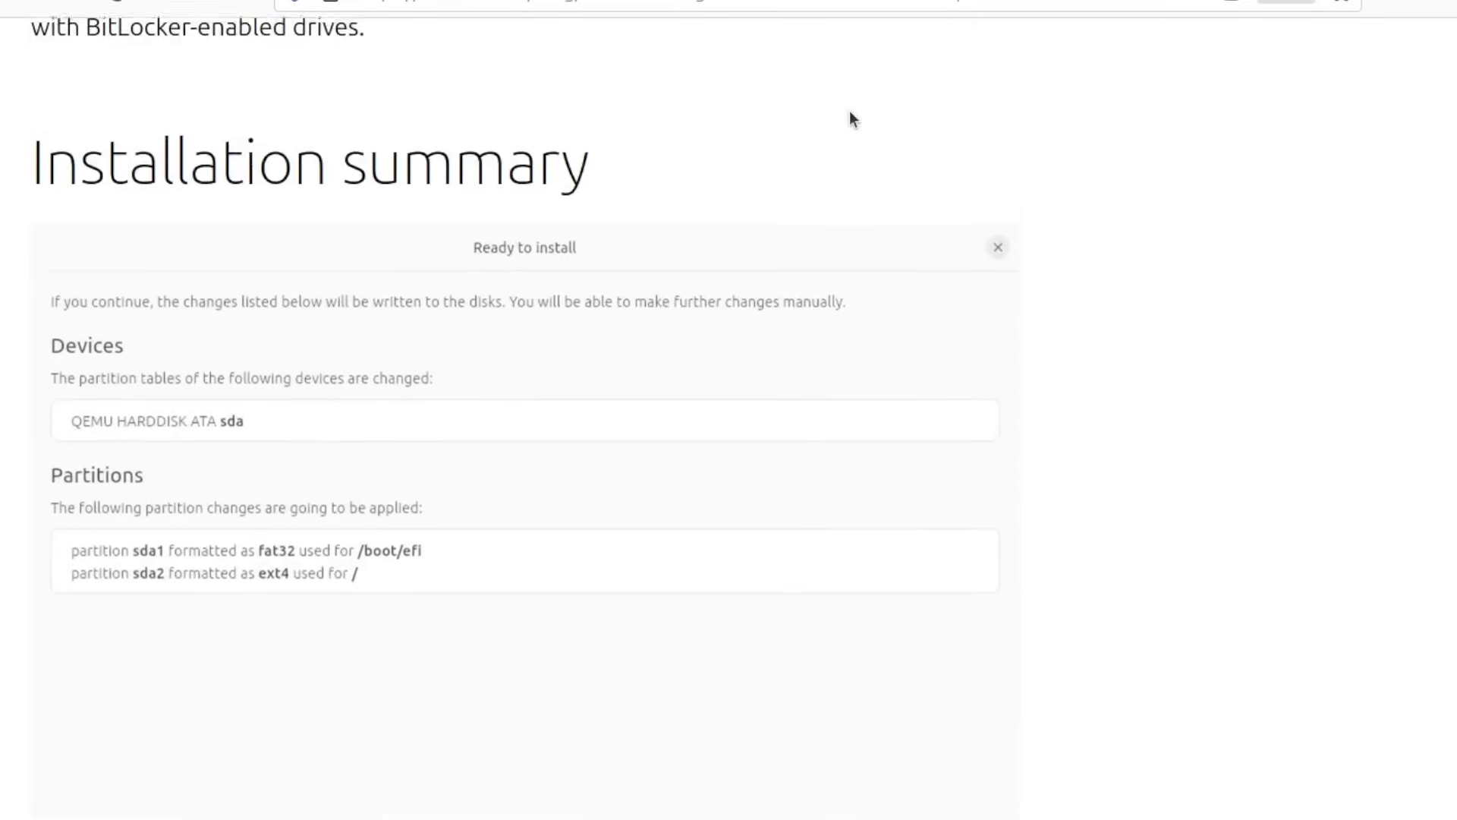
scroll(850, 111, "down", 3)
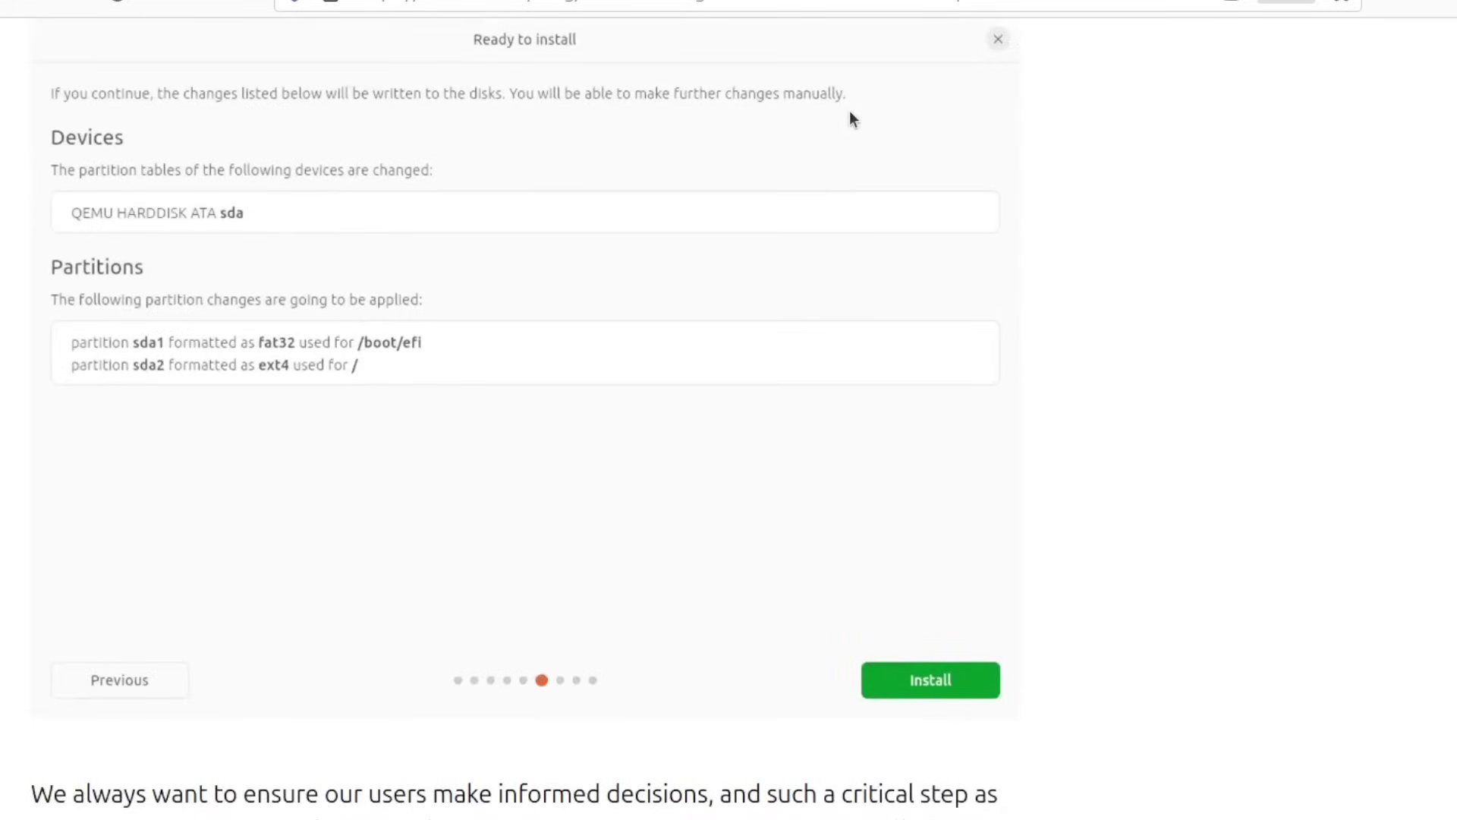
scroll(849, 111, "down", 13)
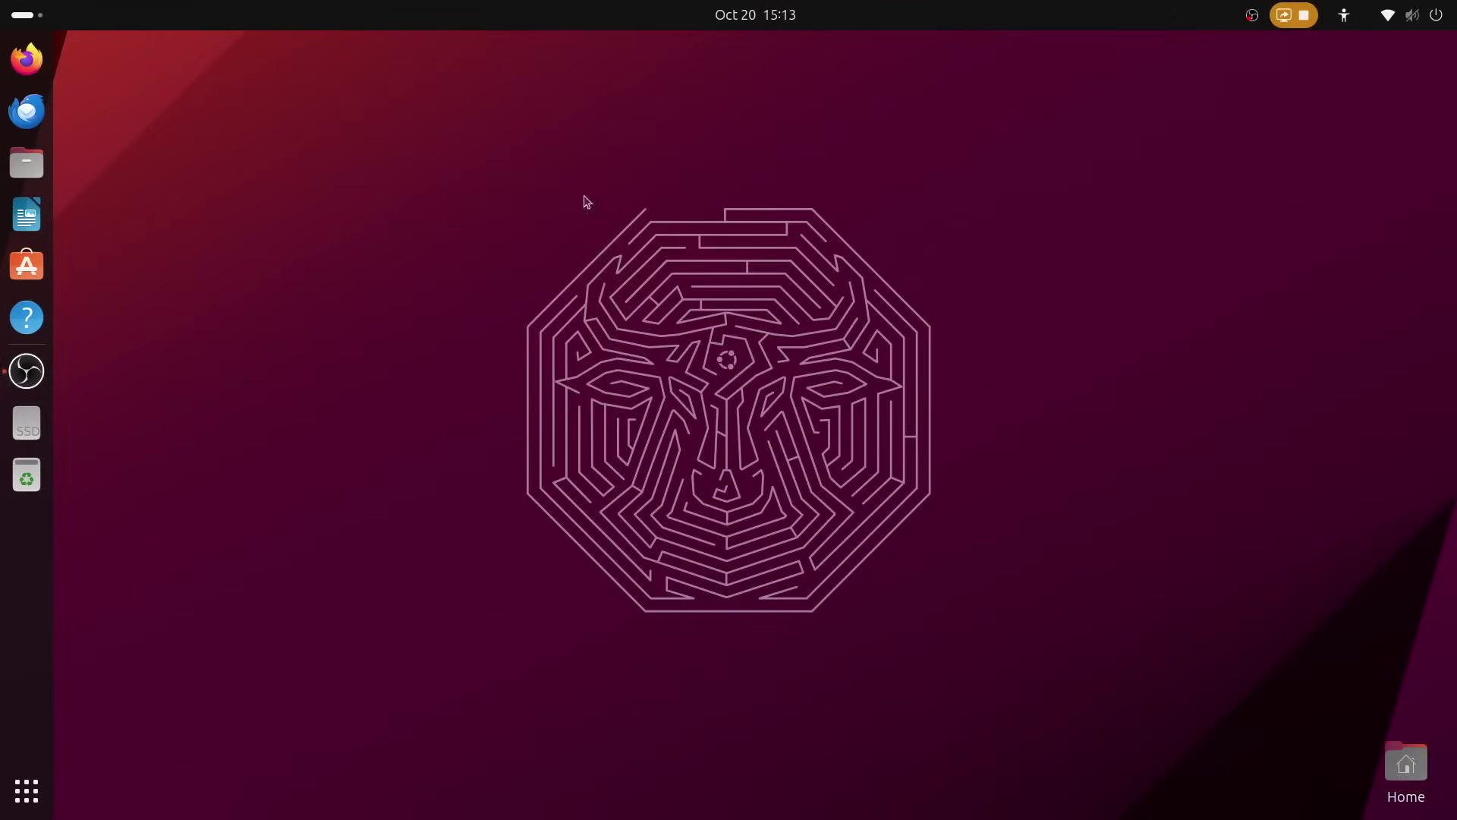
Step: Drag a selection box on the empty desktop, then open the Activities overview
left_click_drag(465, 145, 997, 693)
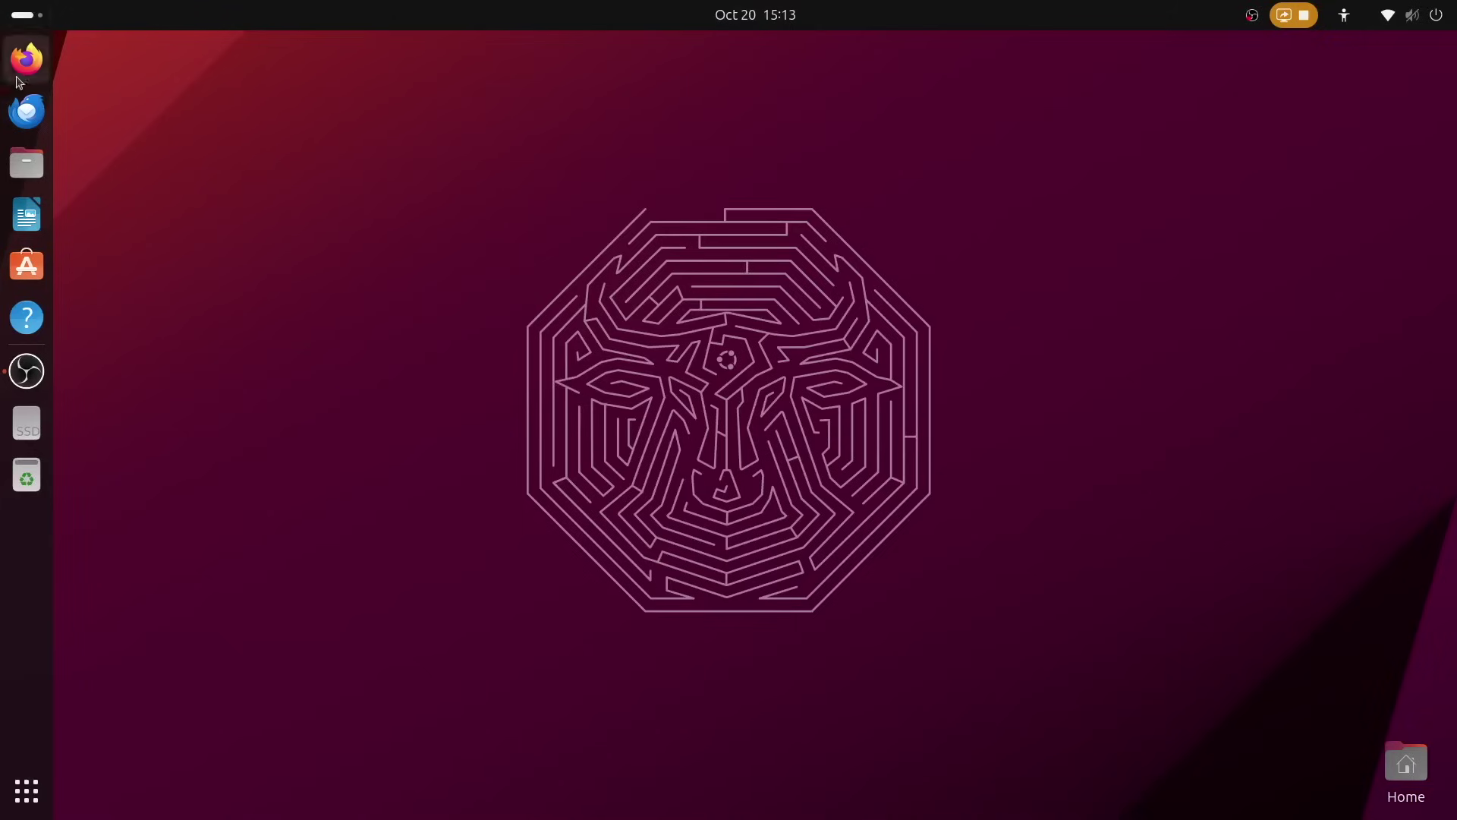
left_click(17, 9)
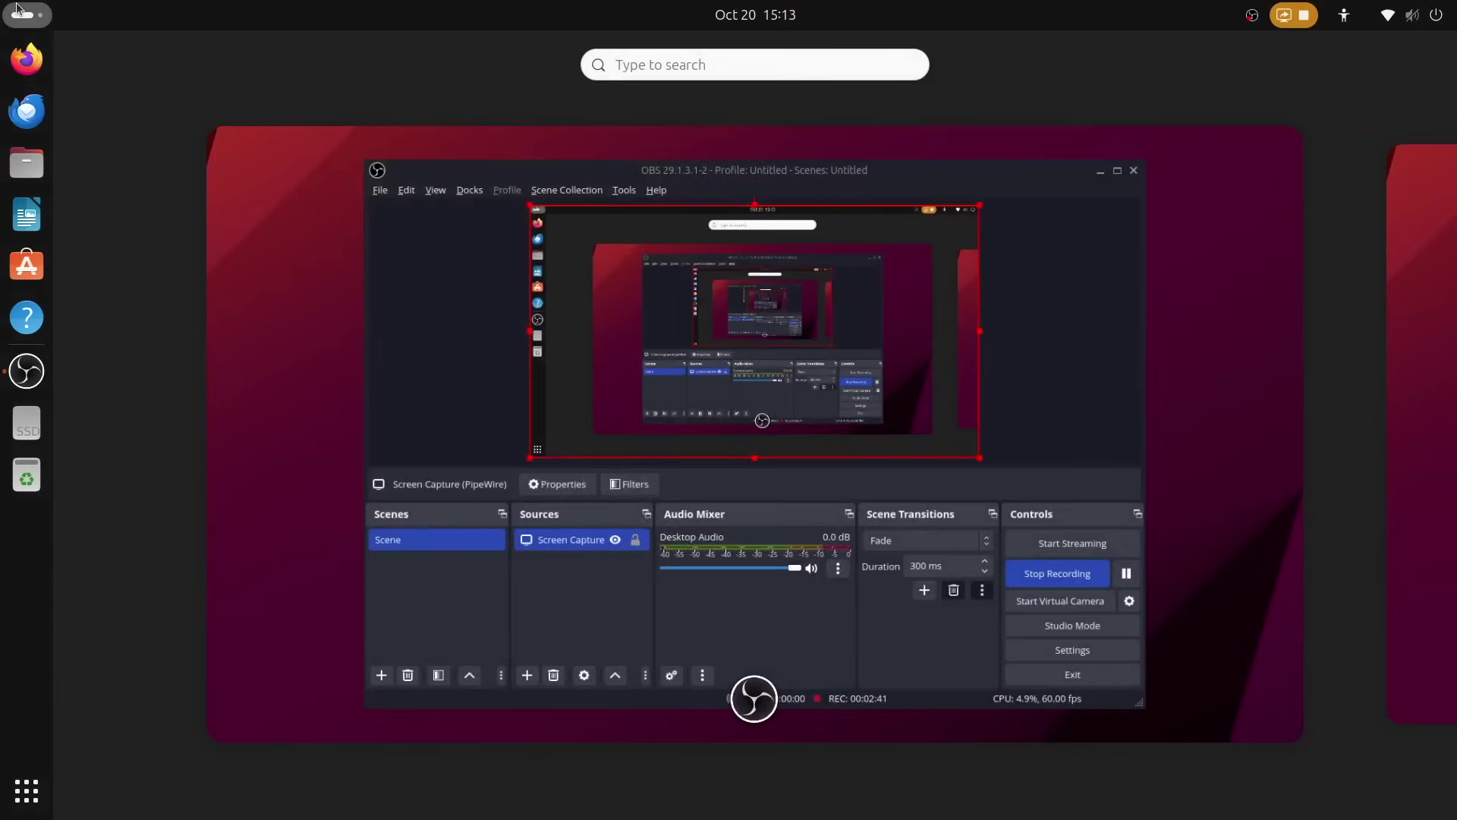
Step: Toggle the Activities overview a few times, close it, and switch workspaces back and forth
left_click(17, 9)
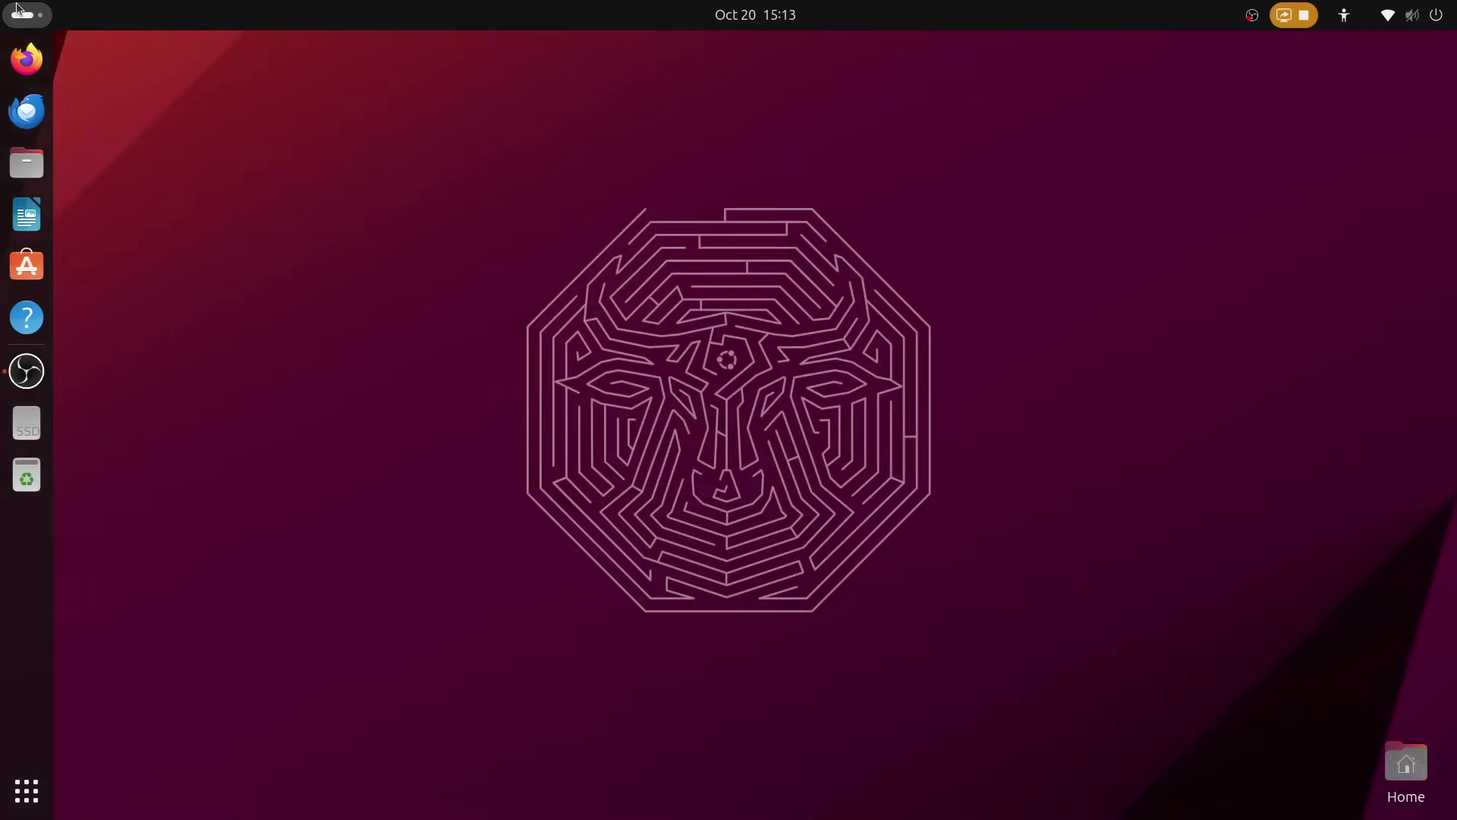
left_click(17, 9)
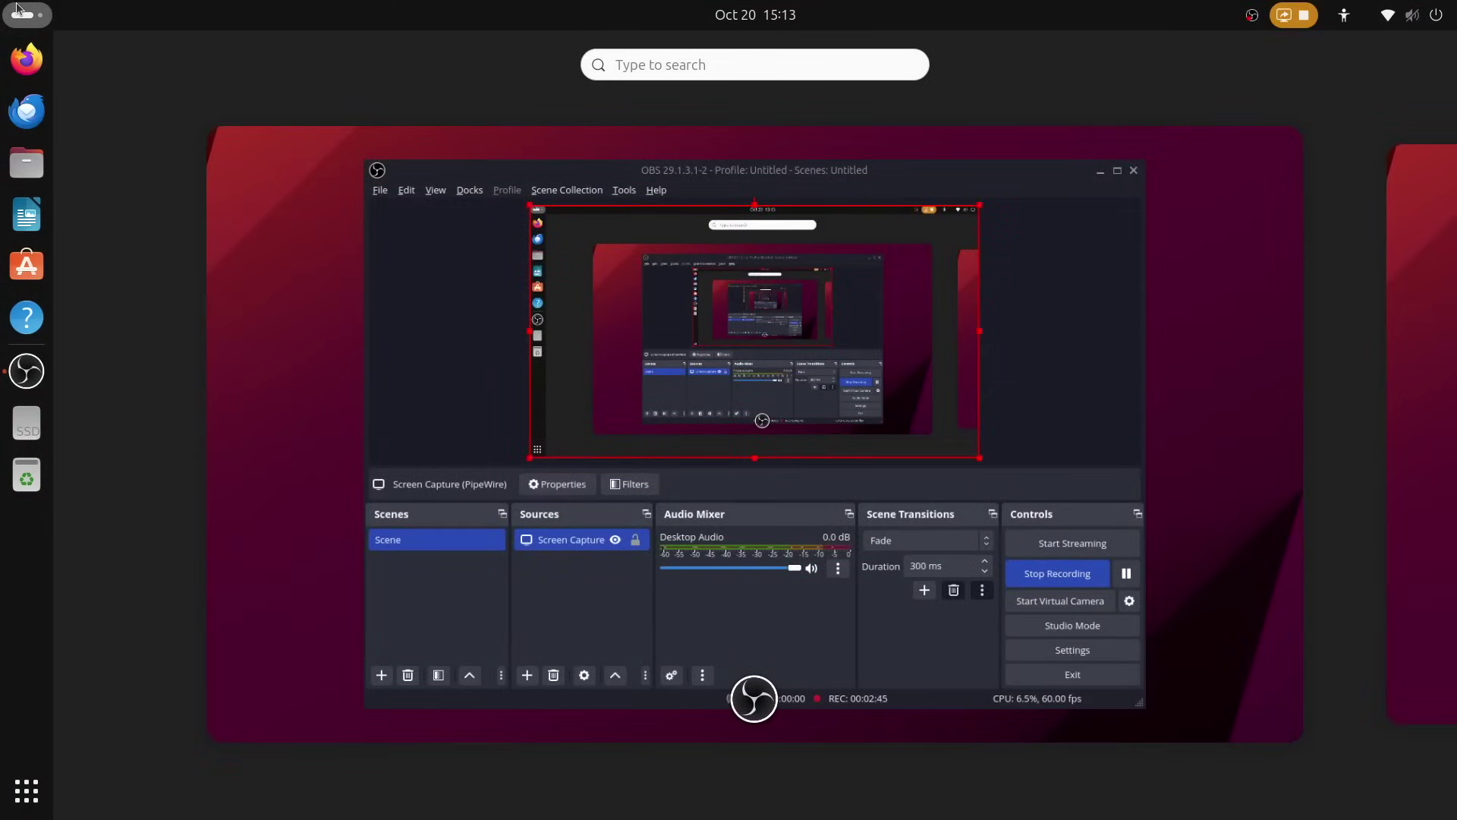
left_click(17, 9)
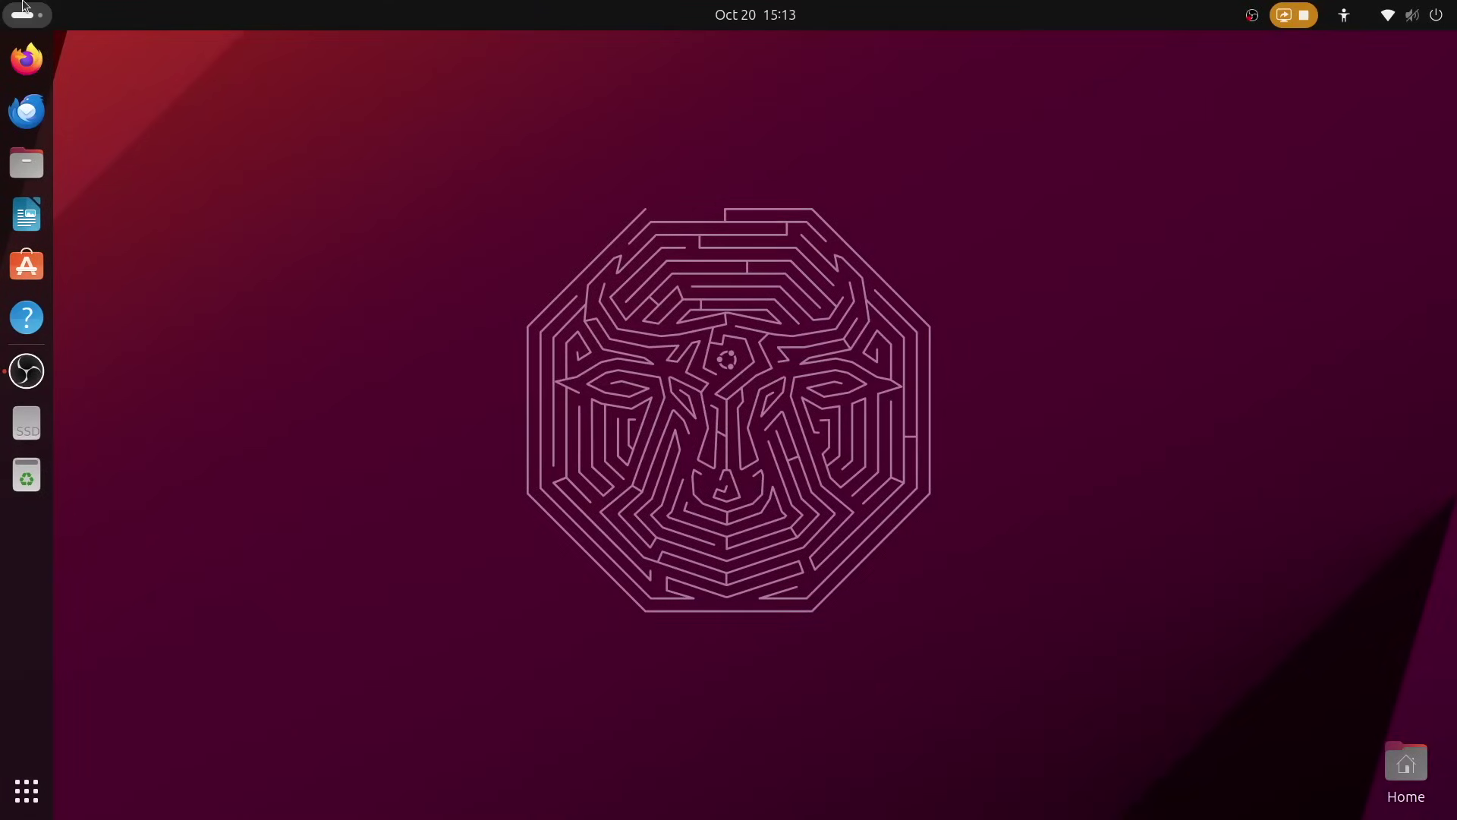
scroll(23, 6, "up", 1)
scroll(22, 8, "down", 1)
scroll(21, 6, "up", 1)
scroll(21, 6, "down", 1)
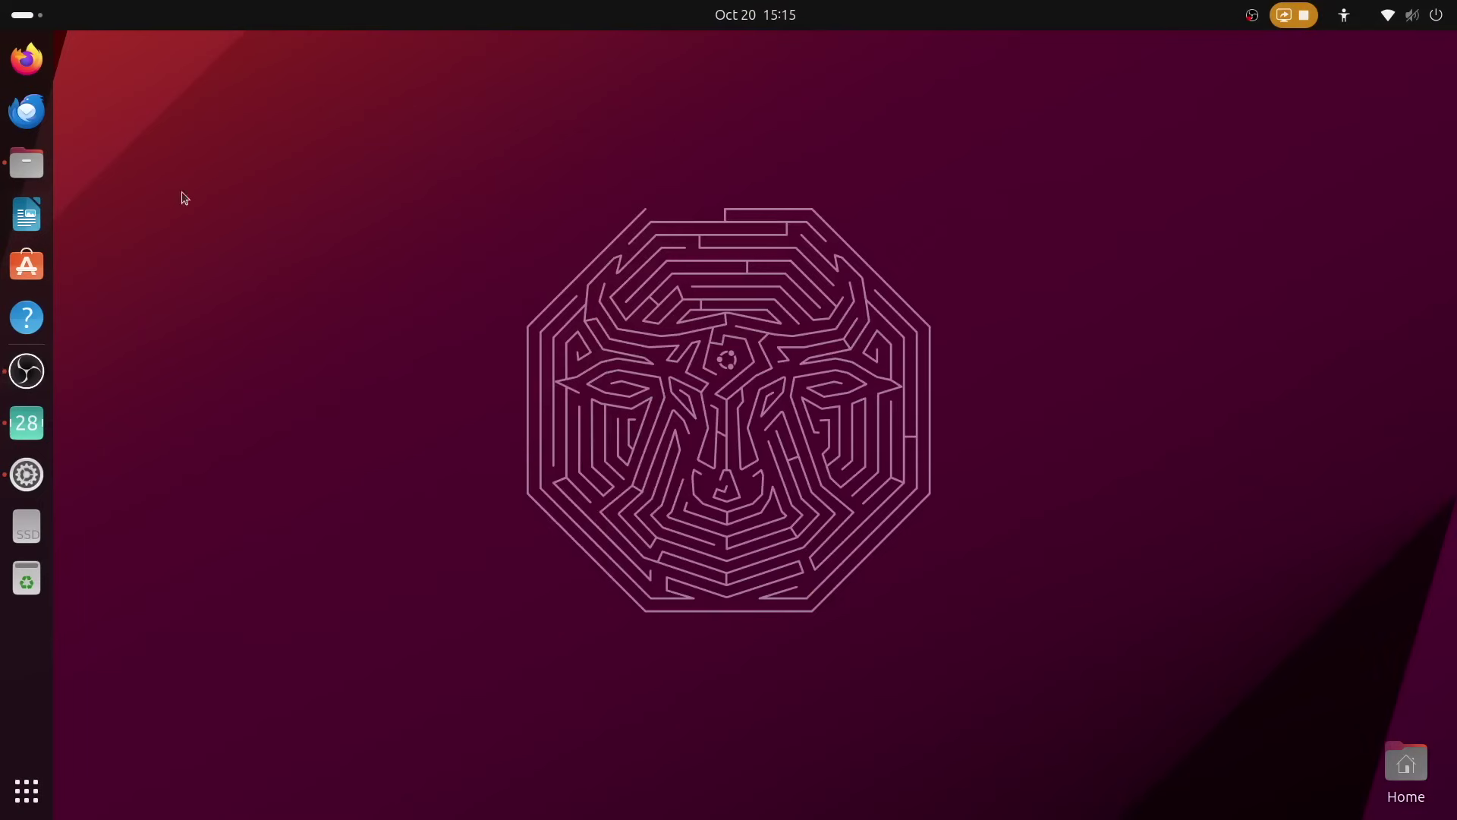
Step: Launch Files, Calendar and Settings, raise Files then Calendar, and tile Calendar to the right half
left_click(27, 161)
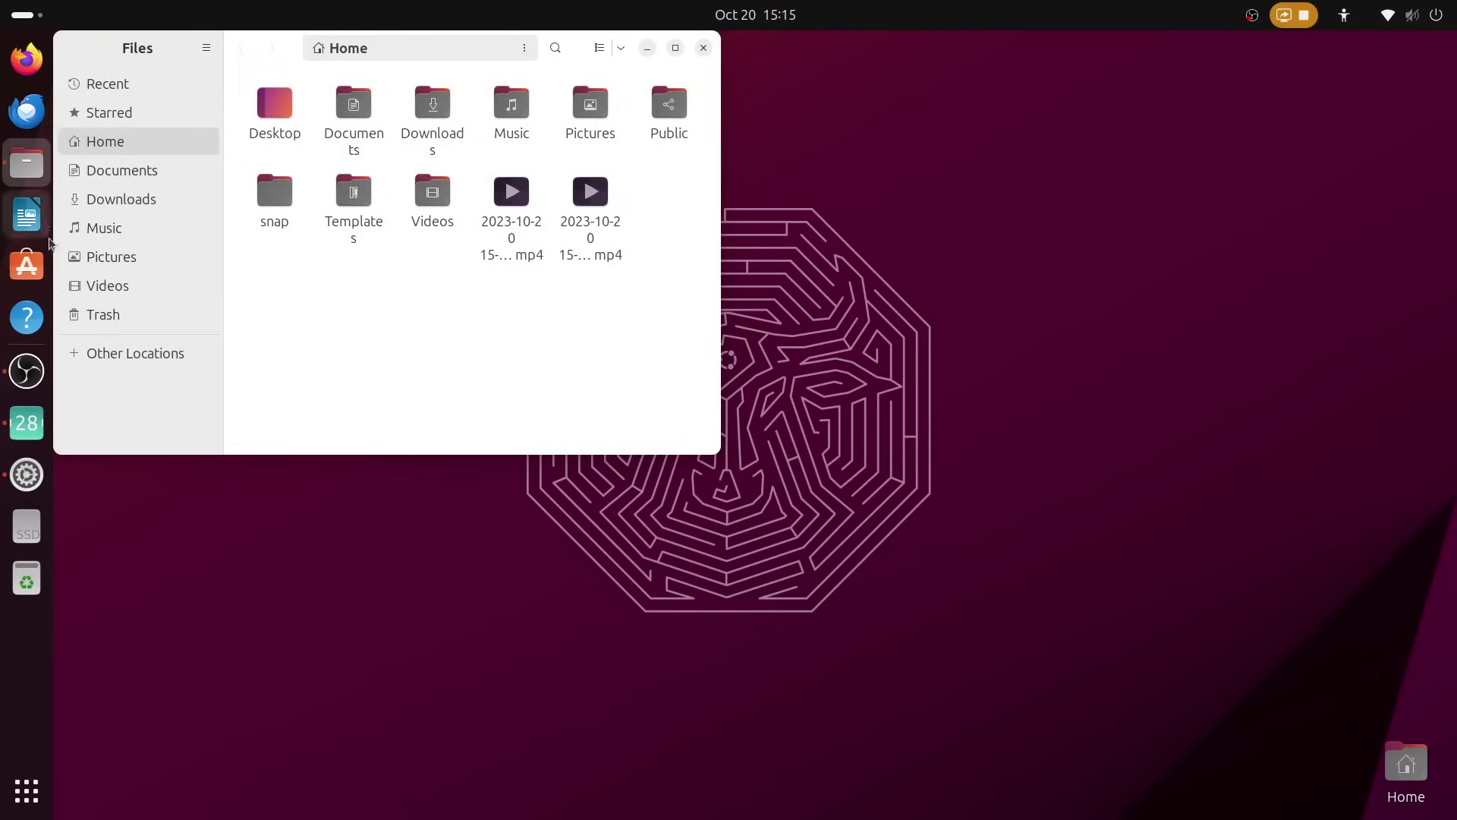
left_click(26, 423)
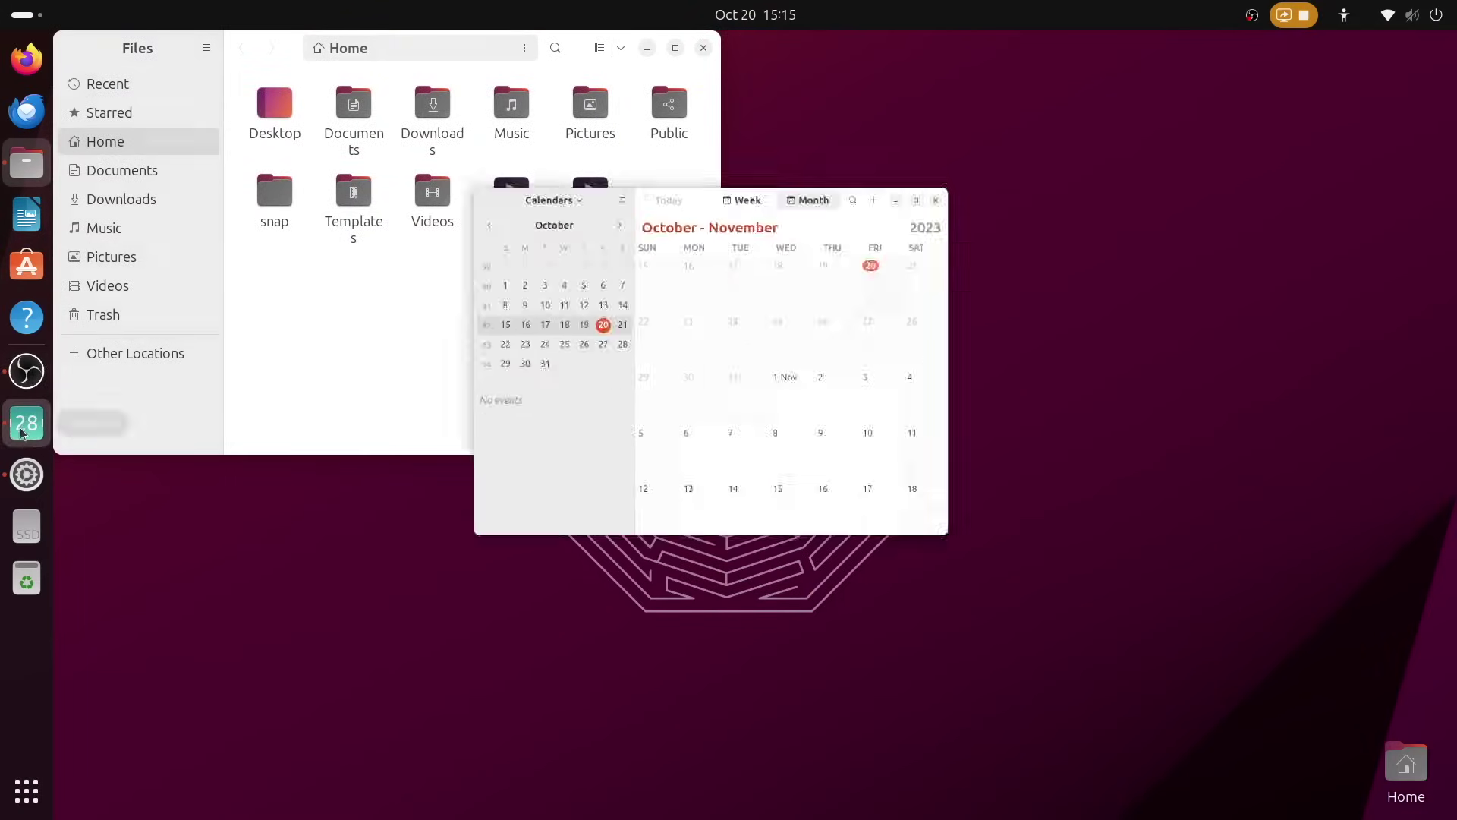
left_click(35, 487)
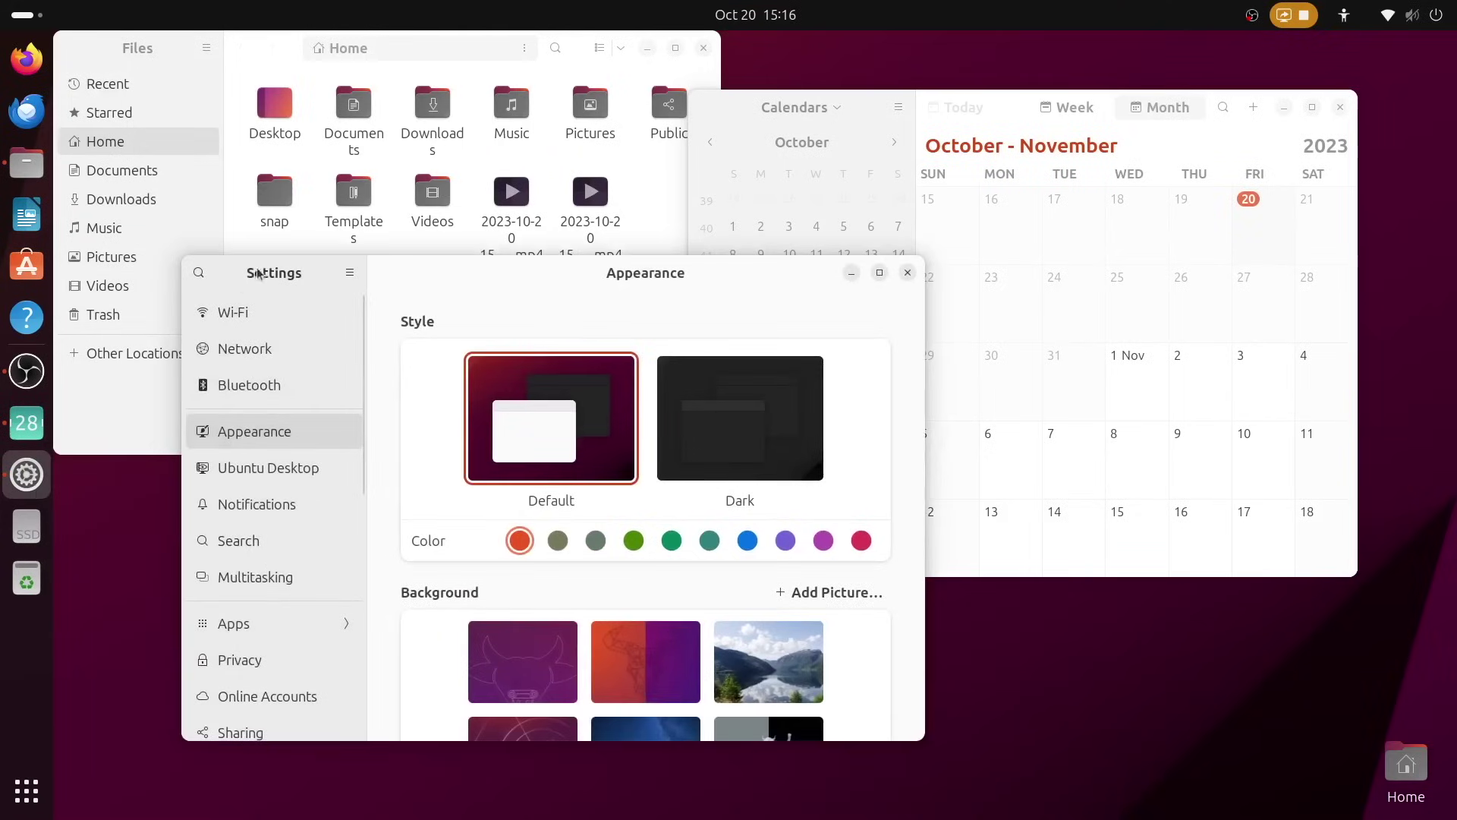
left_click(134, 409)
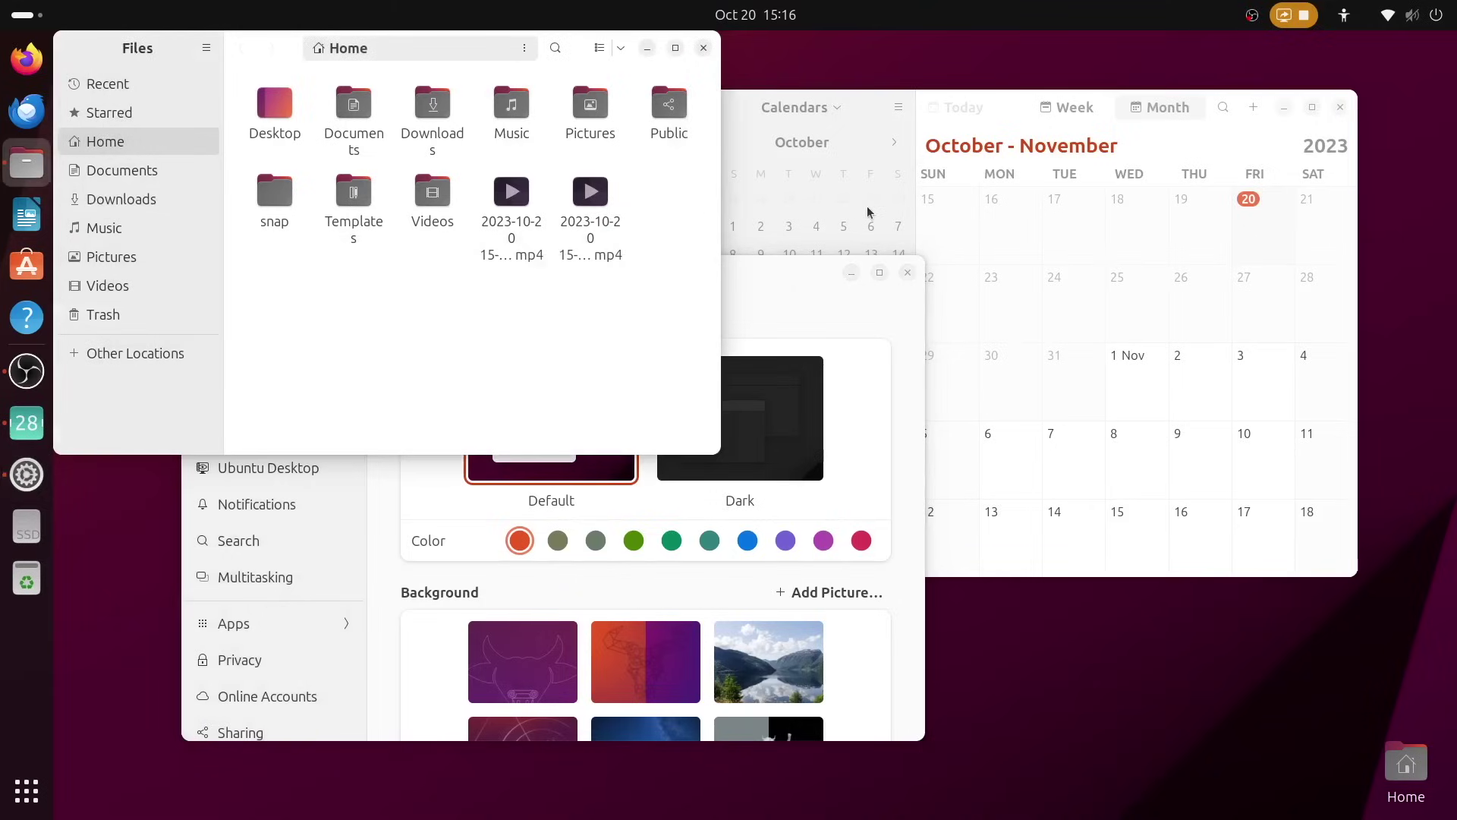
left_click(855, 108)
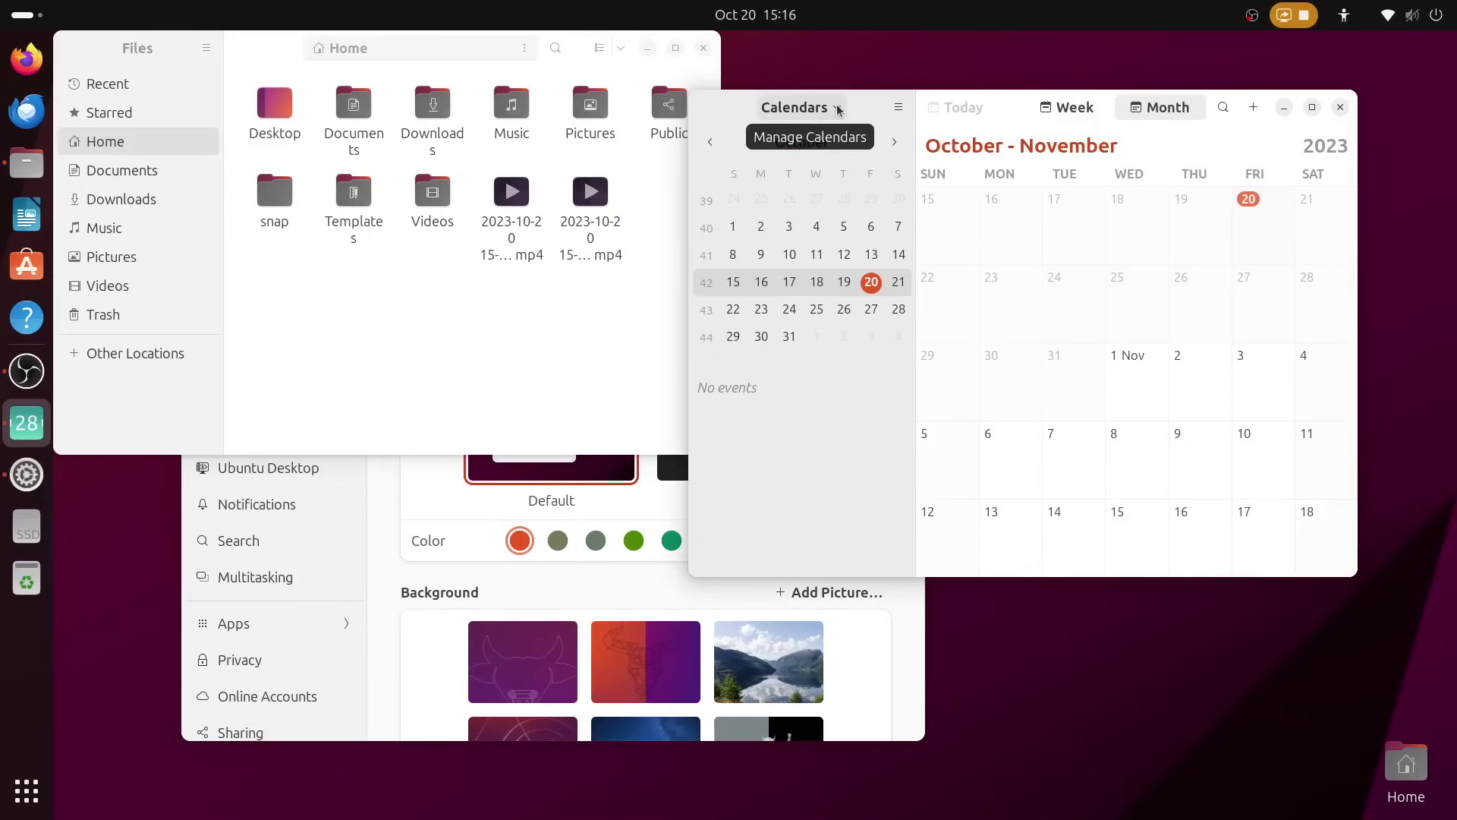
left_click_drag(838, 109, 1456, 267)
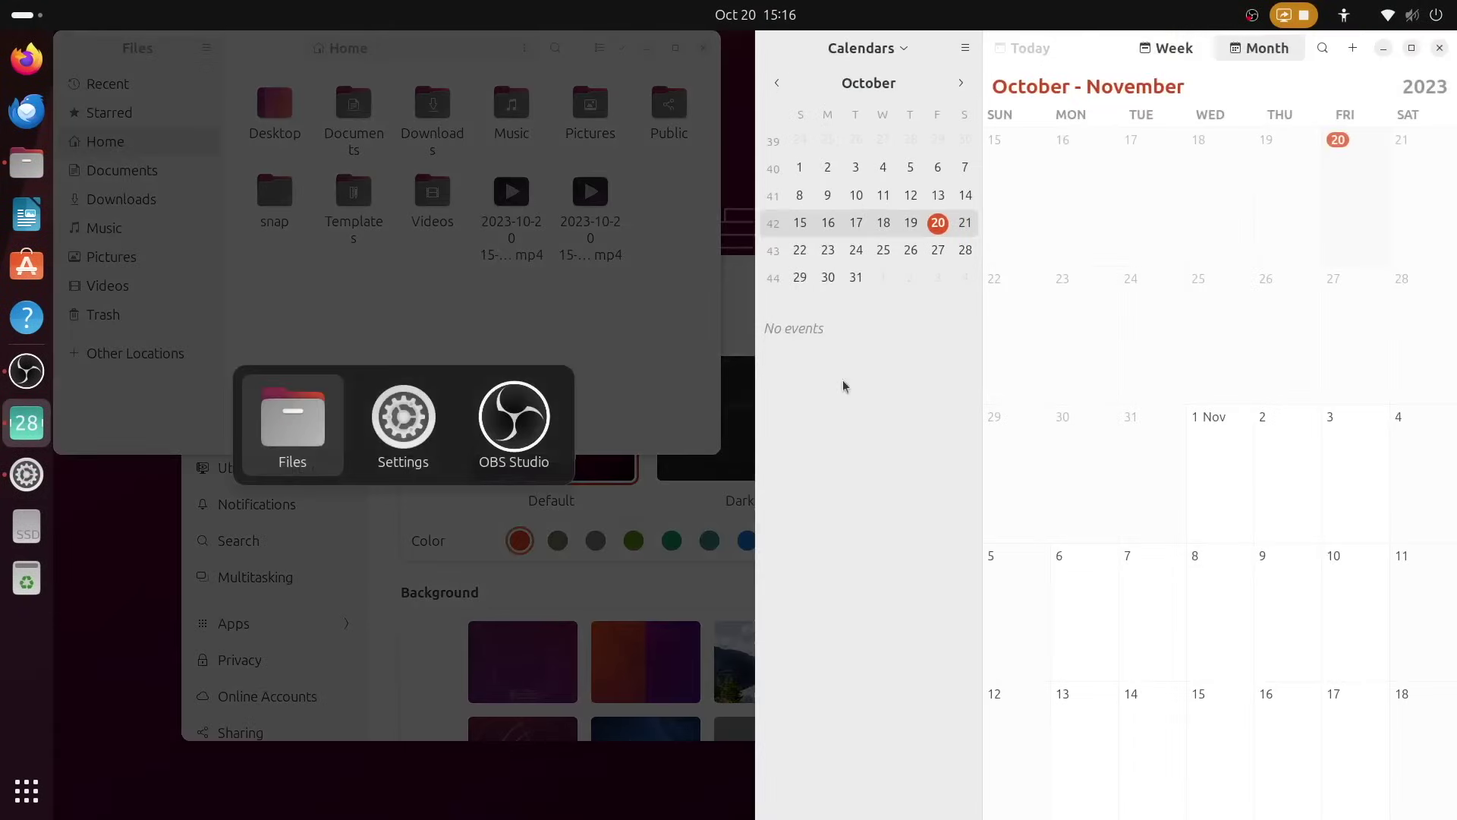
Step: Tile Files into the left half beside Calendar and adjust the divider
left_click(301, 438)
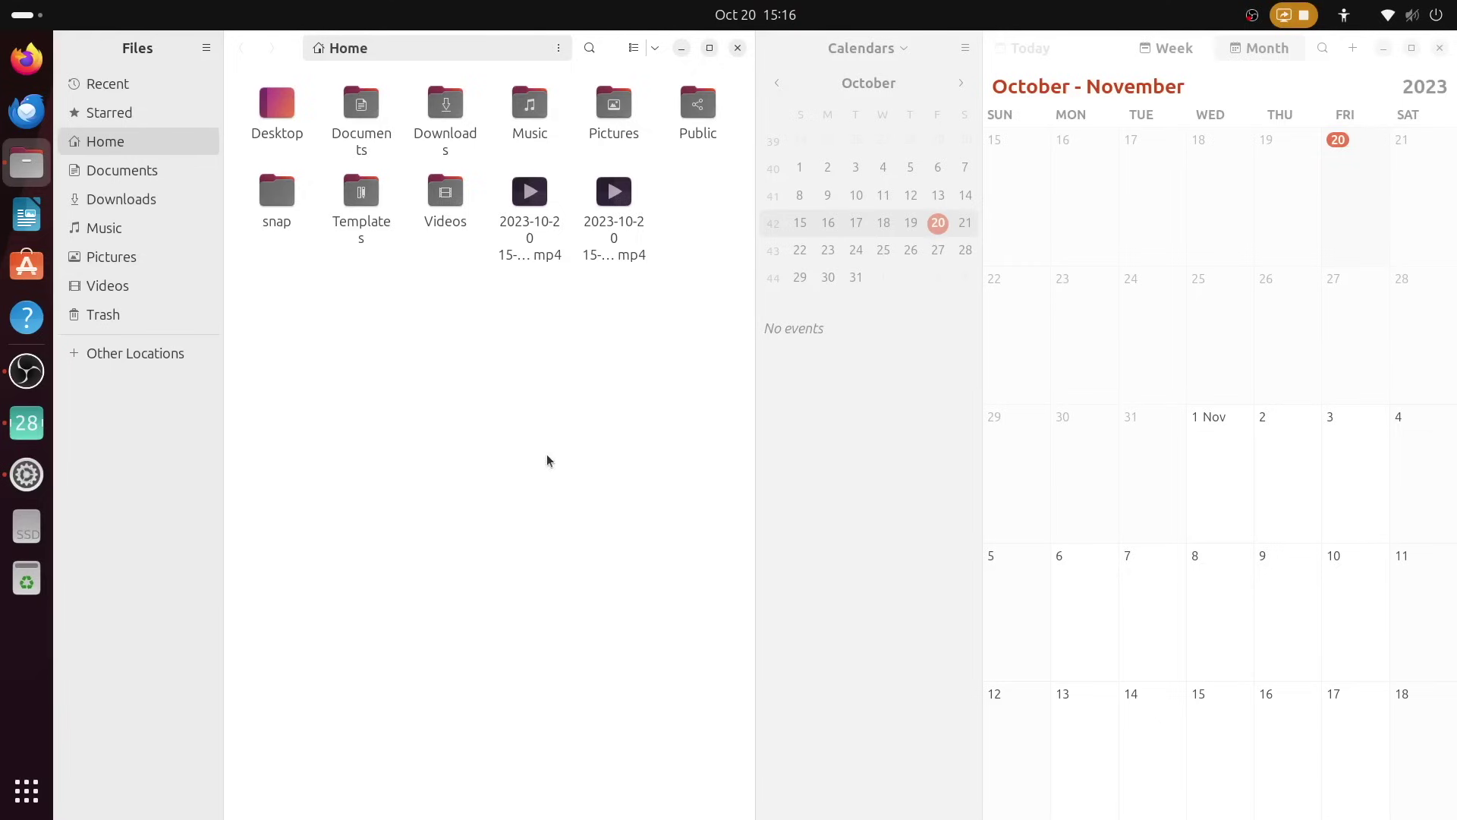
left_click_drag(747, 414, 746, 454)
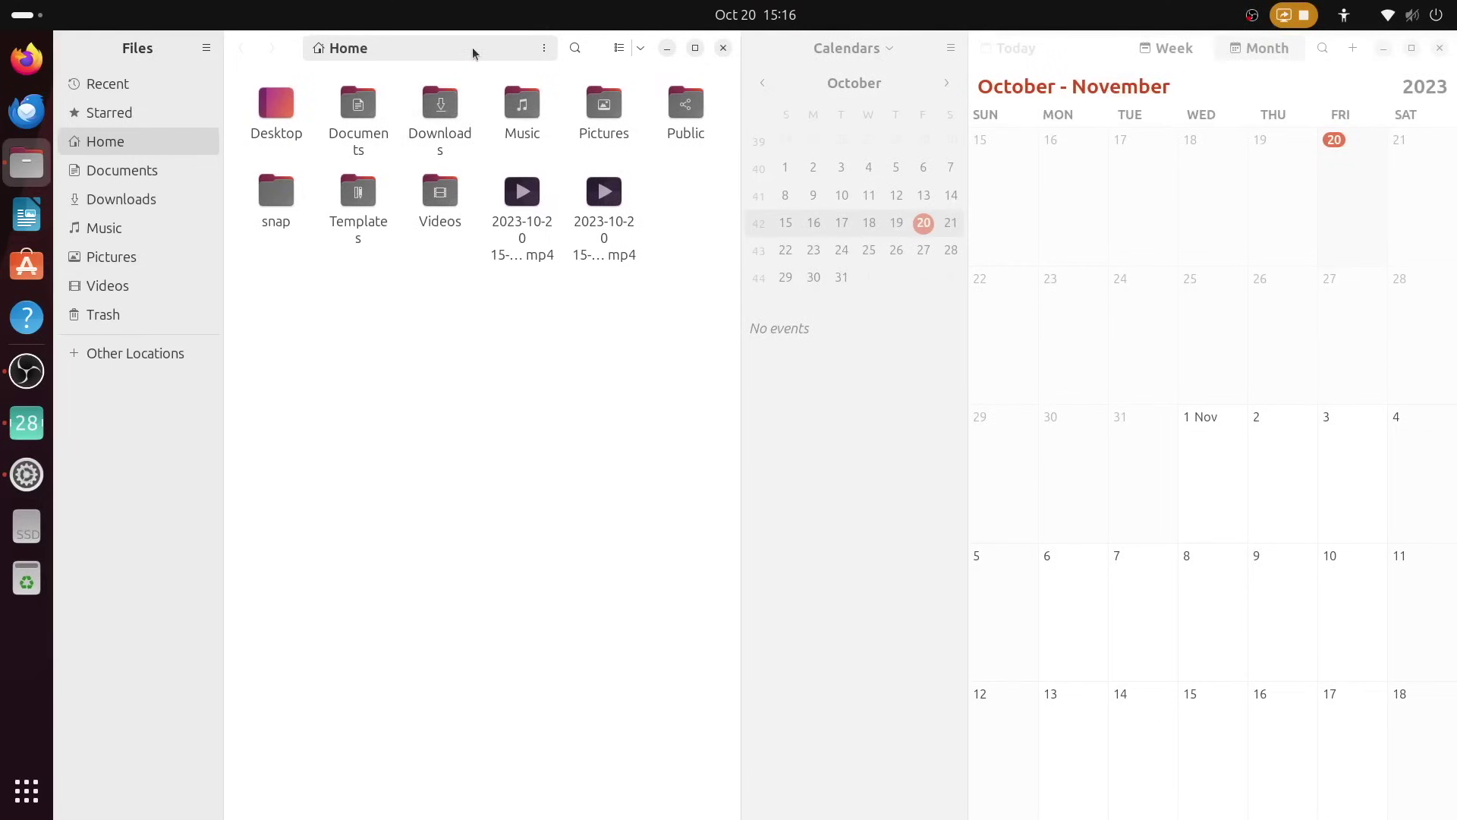
left_click_drag(473, 53, 16, 4)
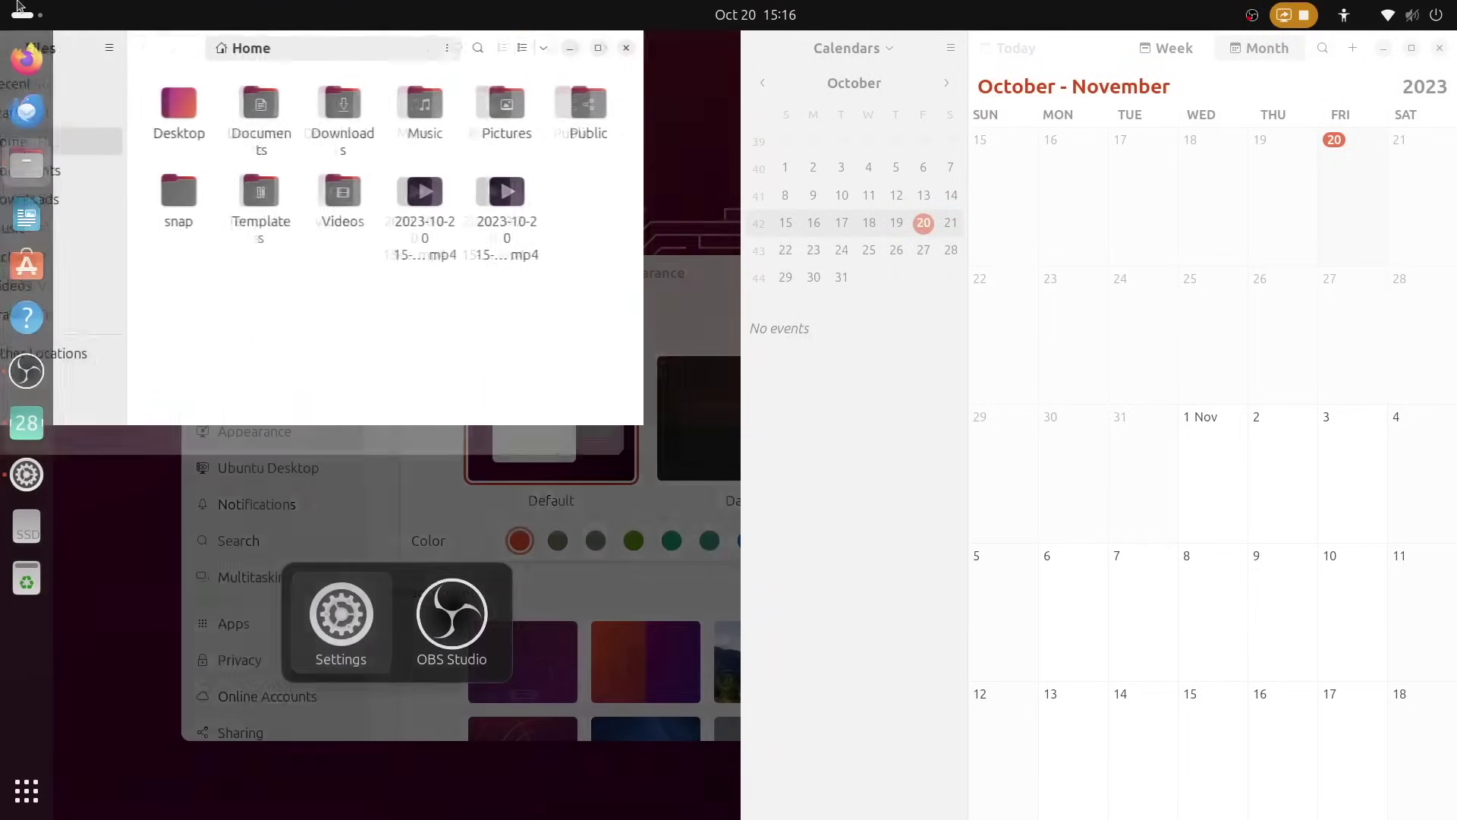
Step: Tile Settings below Files in the lower-left quarter, adjust the split, and move Files to the bottom half
left_click(335, 609)
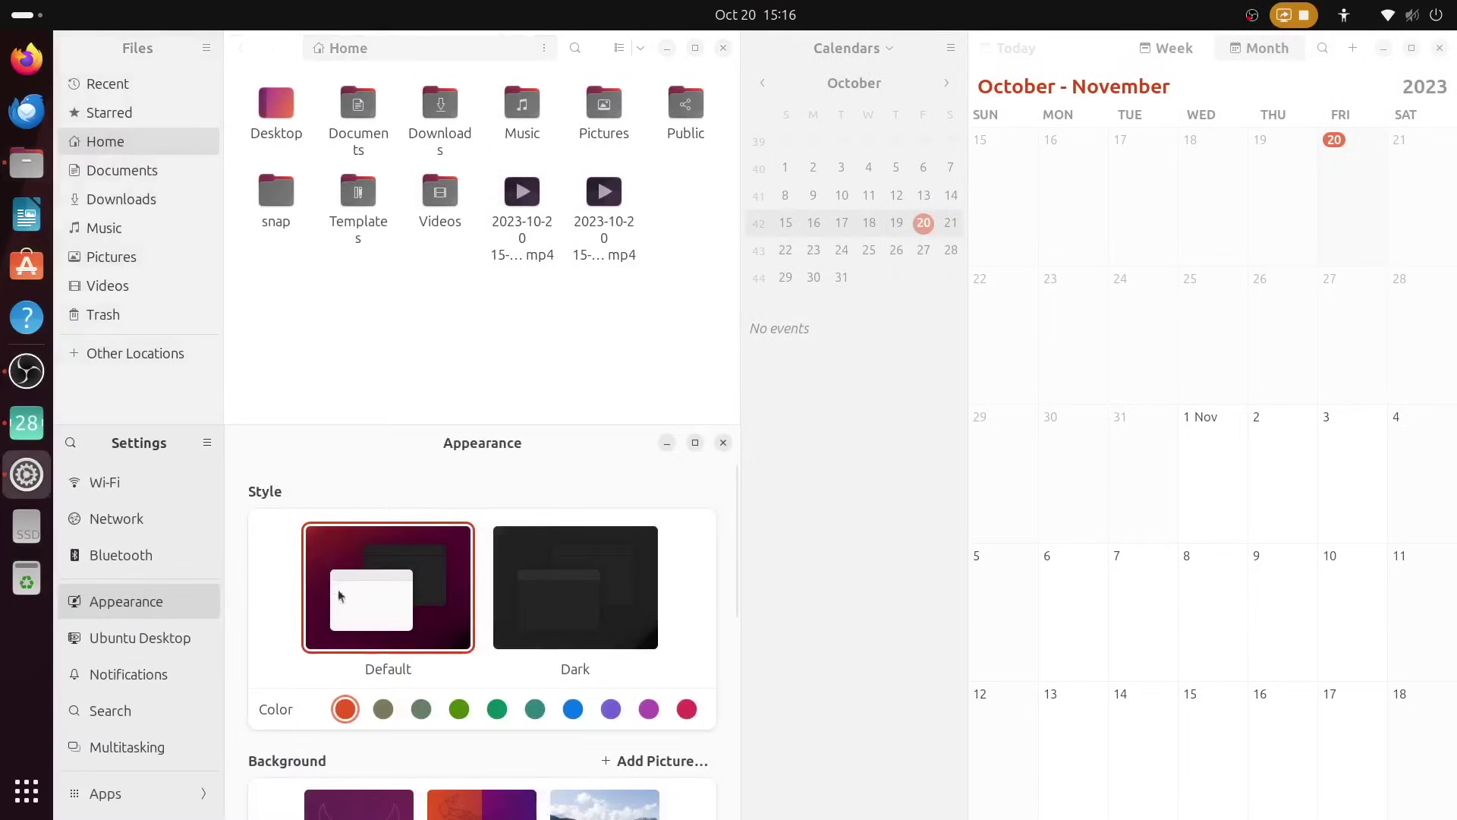
left_click_drag(382, 420, 443, 425)
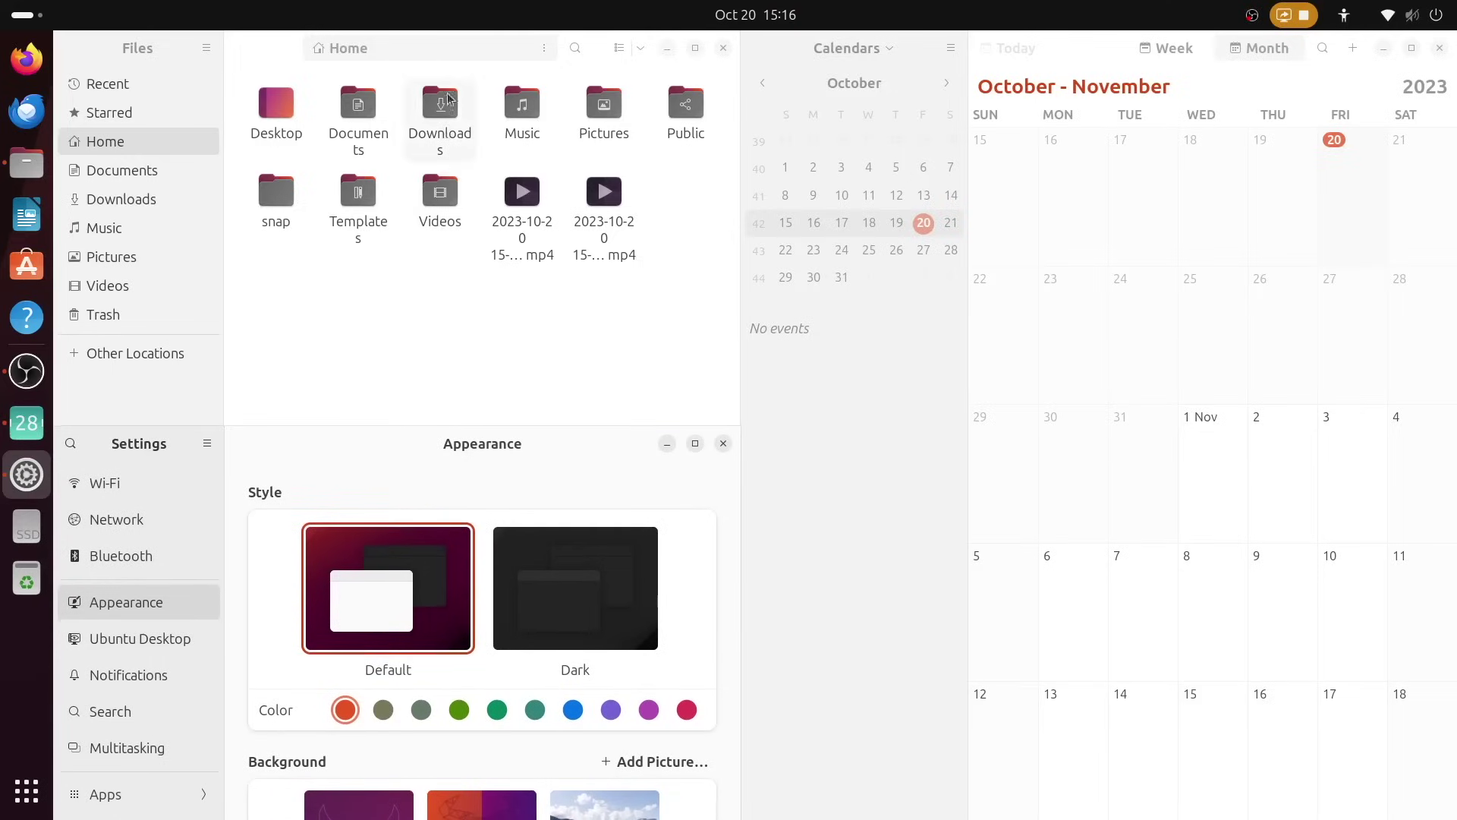
left_click_drag(461, 52, 721, 789)
Step: Tile Calendar to the top half, then untile and close the Calendar and Files windows
left_click(653, 224)
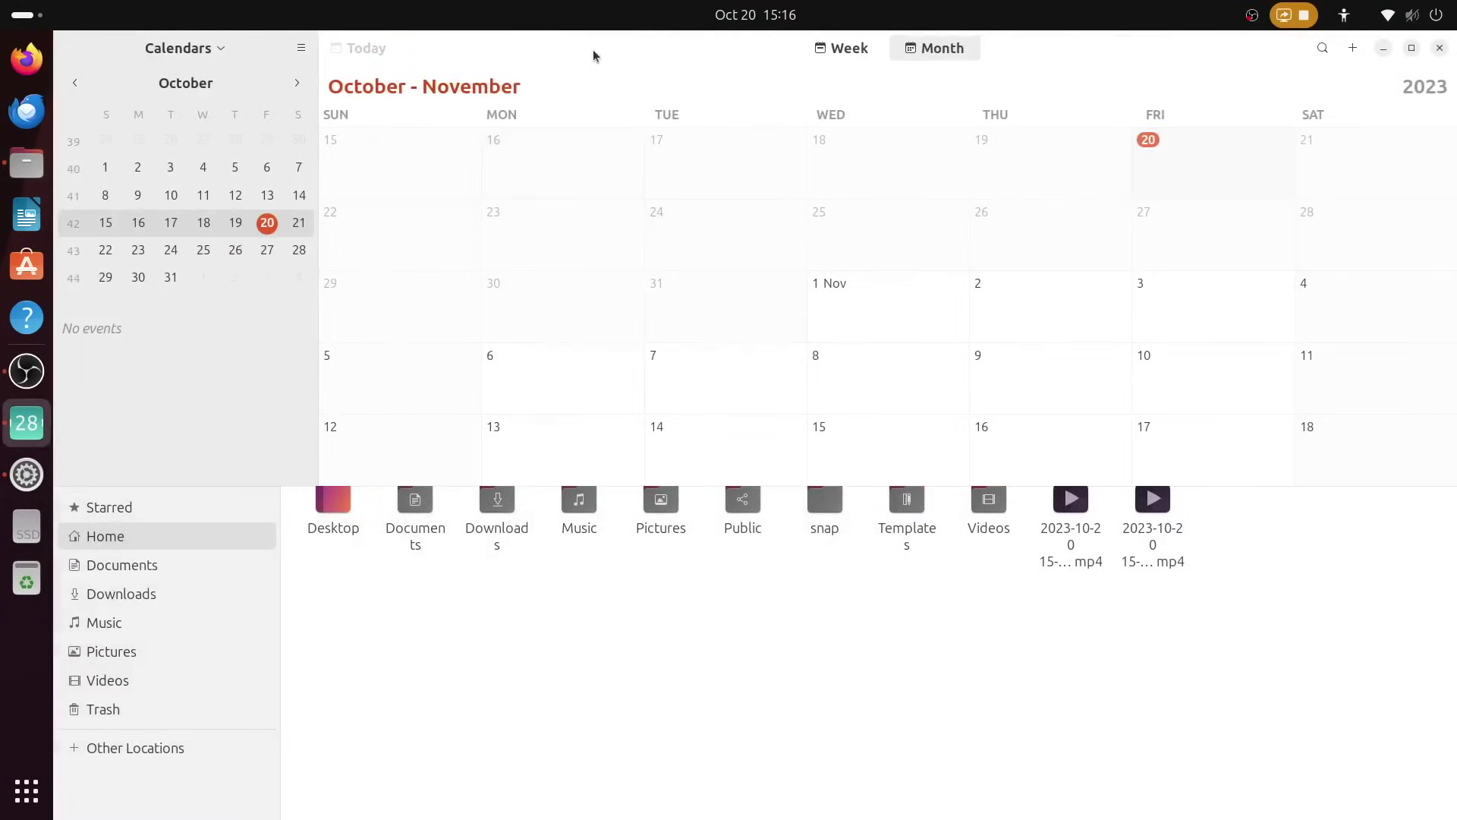
left_click_drag(594, 49, 563, 180)
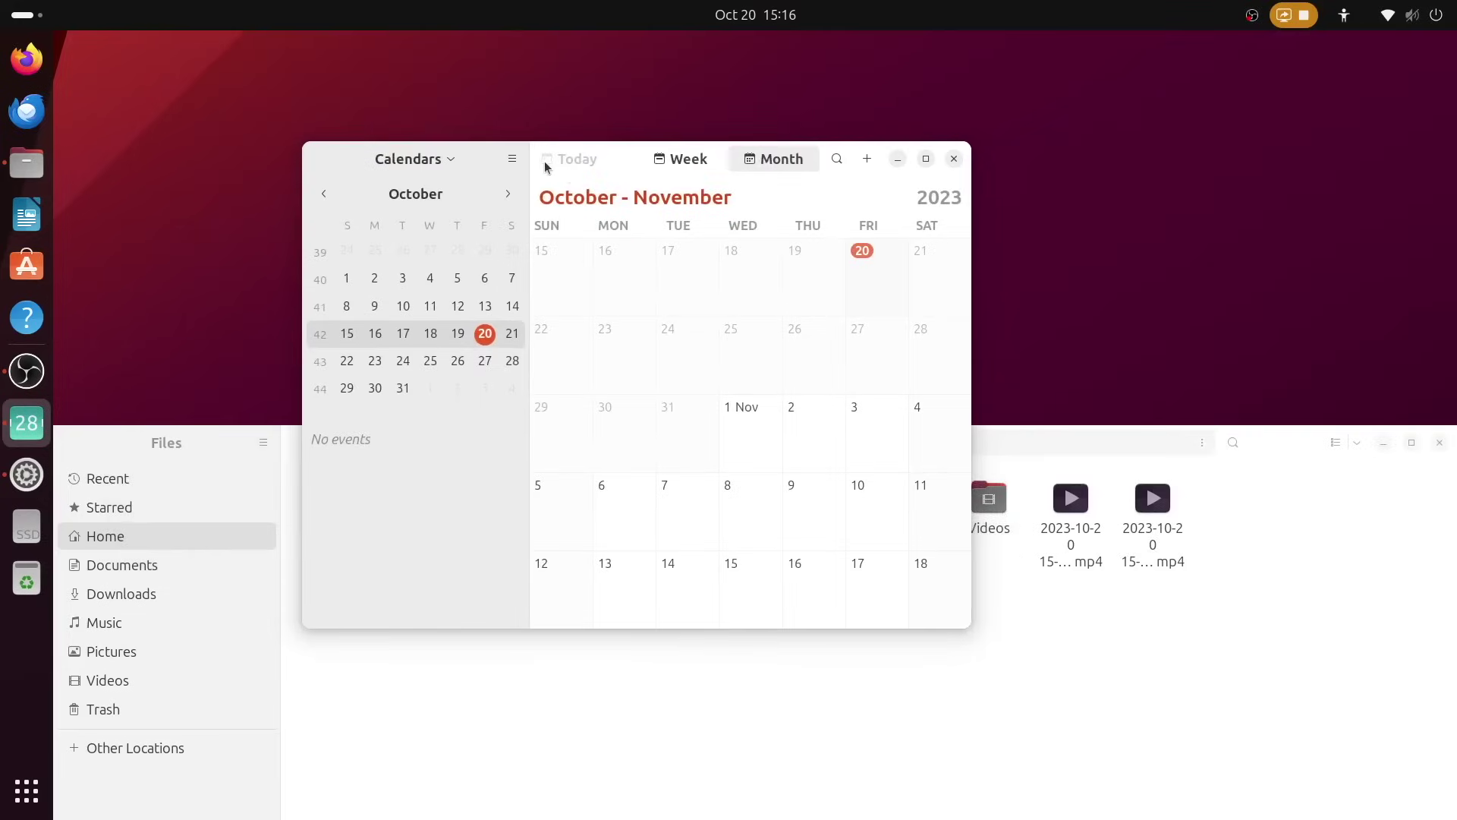
left_click_drag(586, 156, 596, 4)
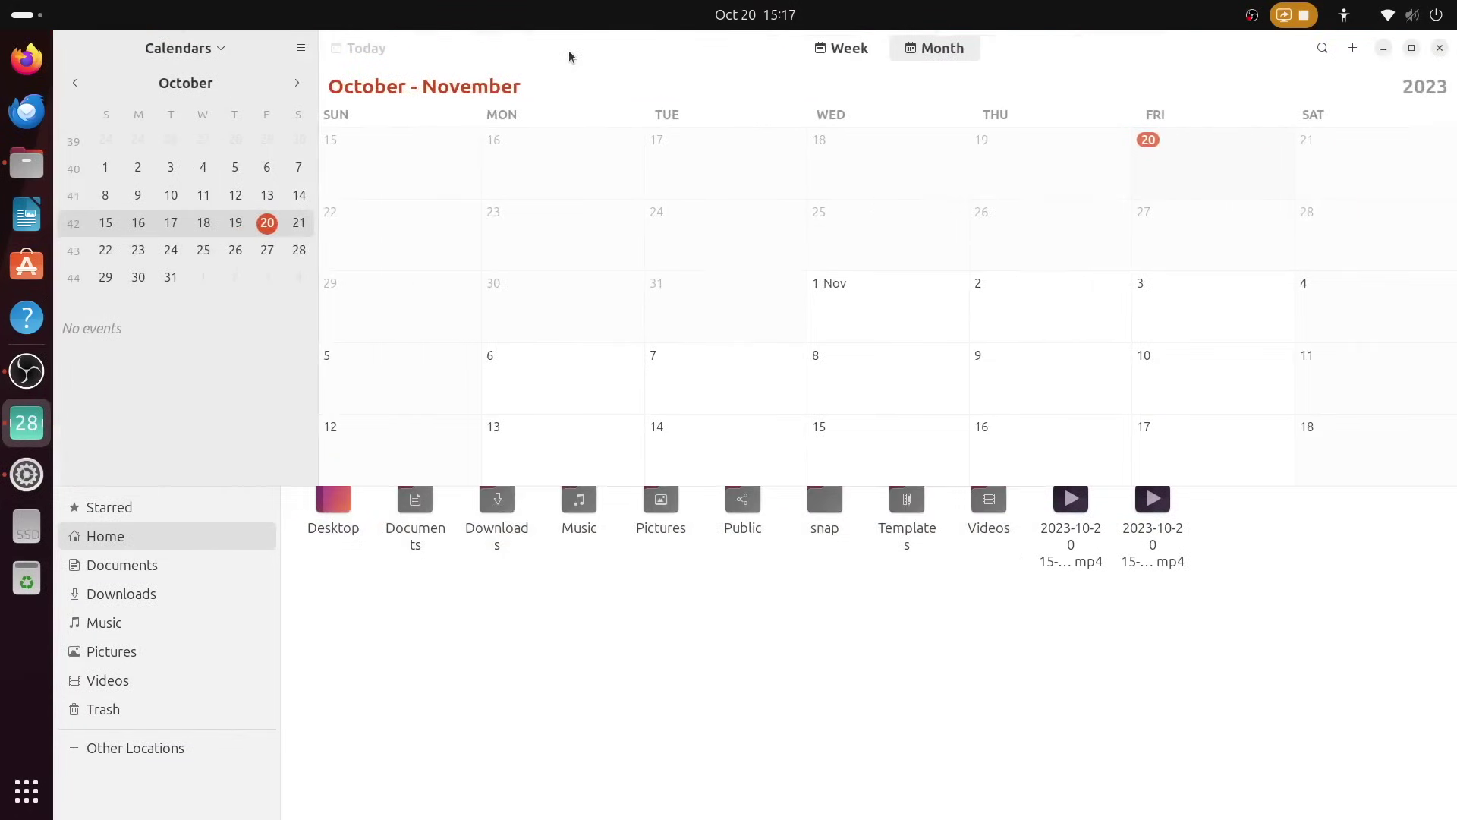
left_click_drag(568, 50, 380, 181)
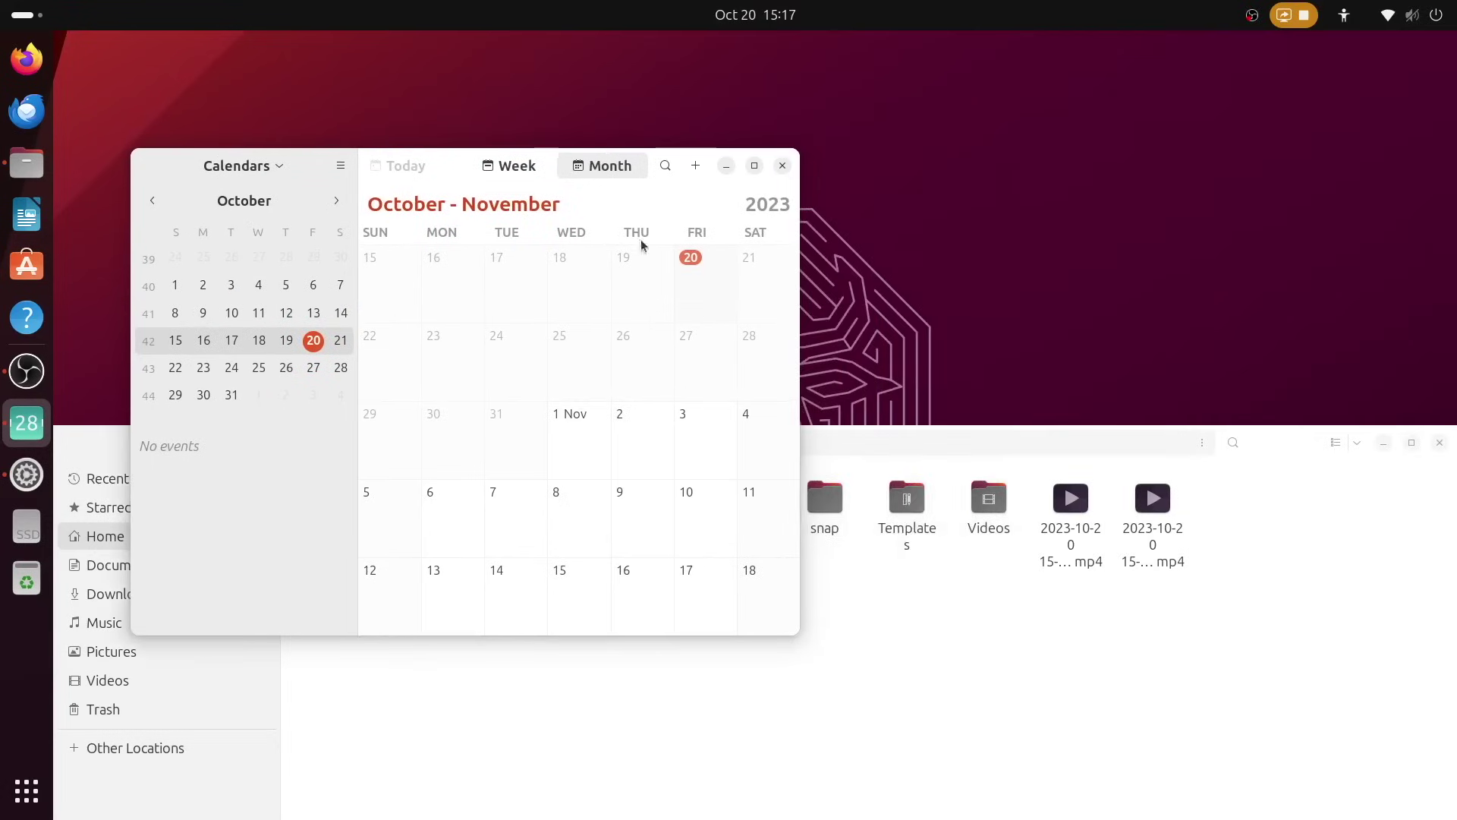
left_click(782, 166)
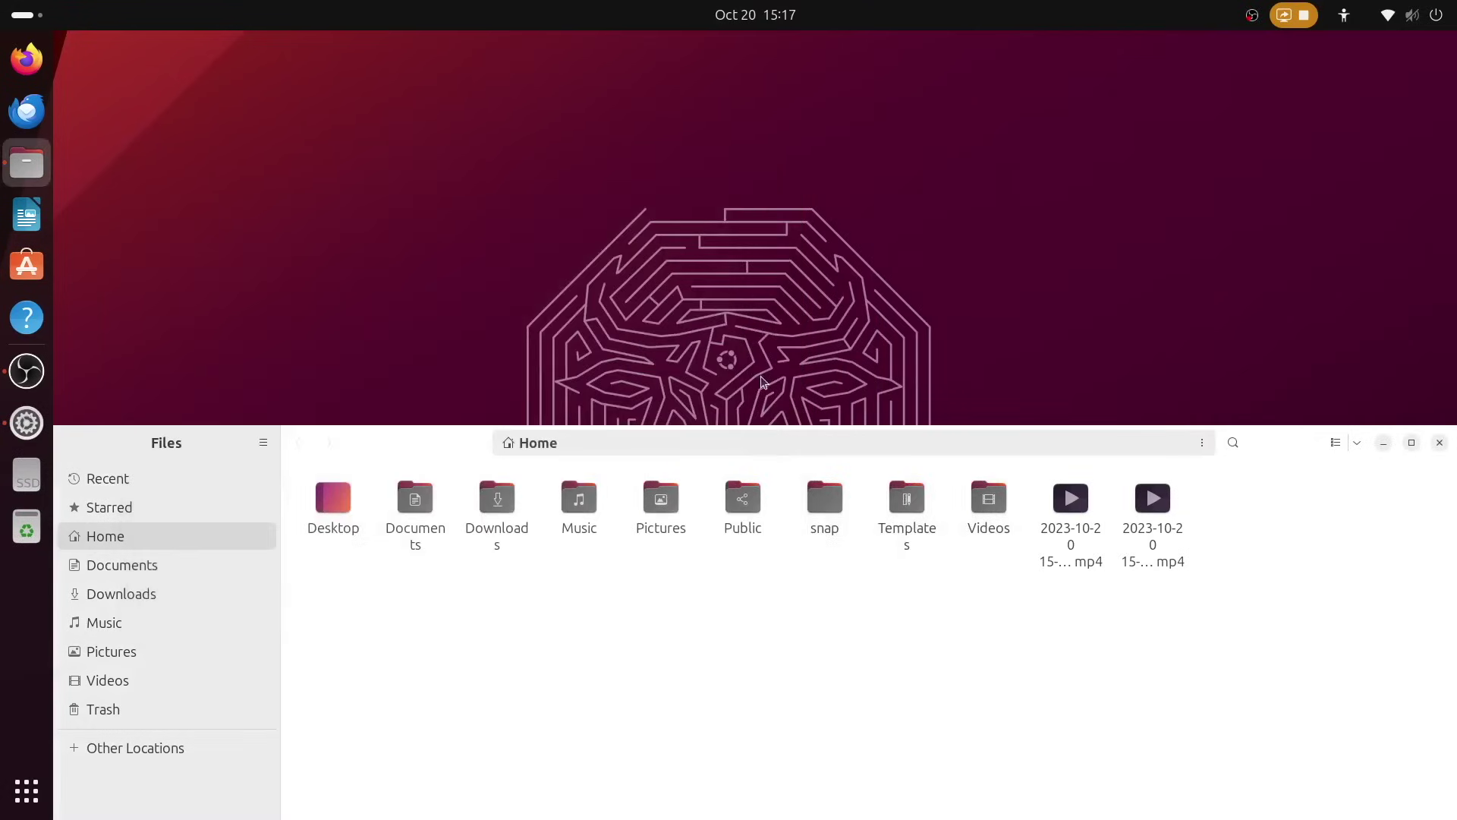
left_click_drag(672, 438, 581, 210)
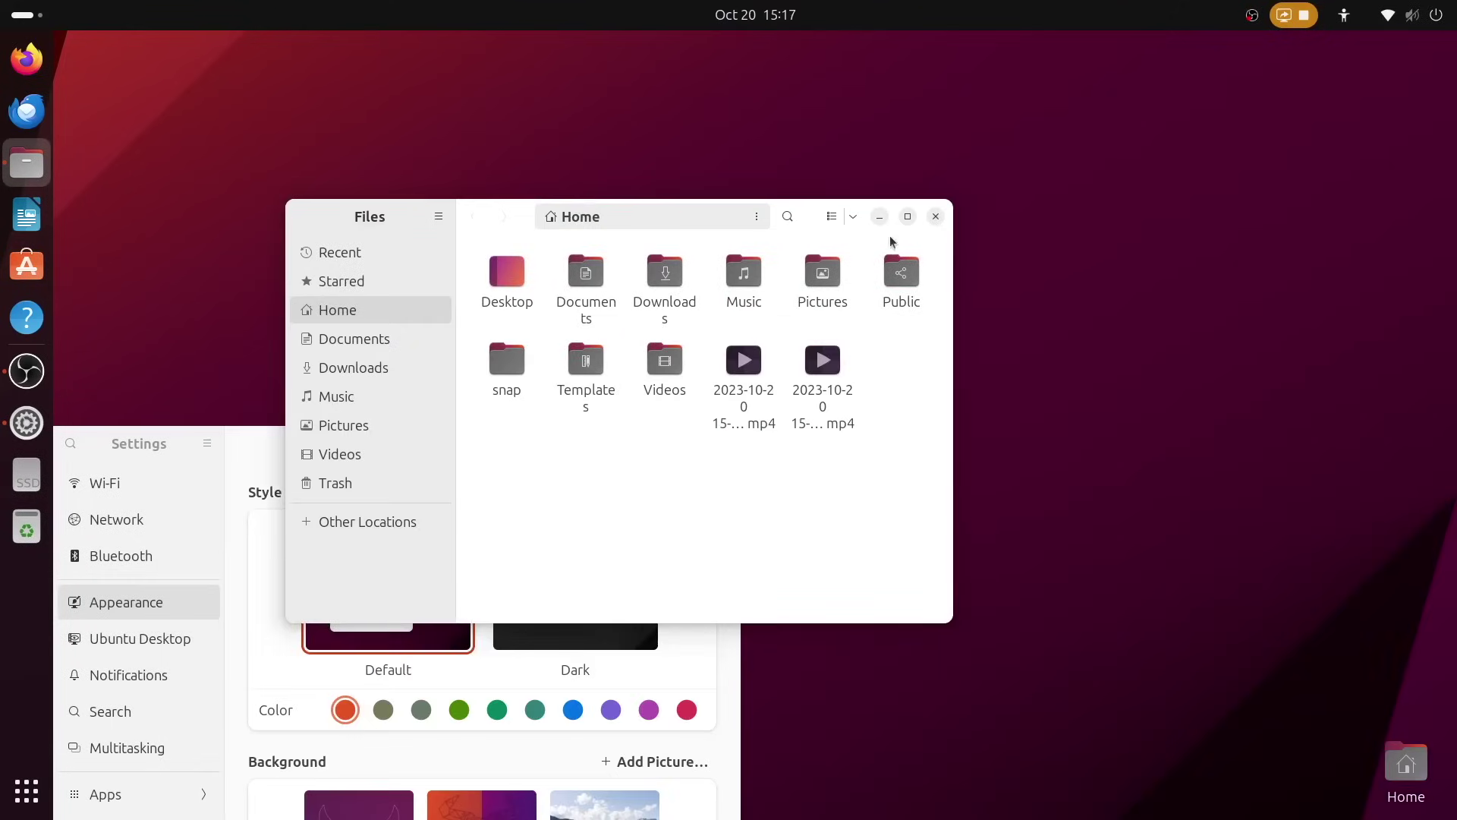
left_click(936, 217)
Step: Set the accent colour to pink-red on Settings' Appearance page and close Settings
left_click_drag(585, 438, 796, 154)
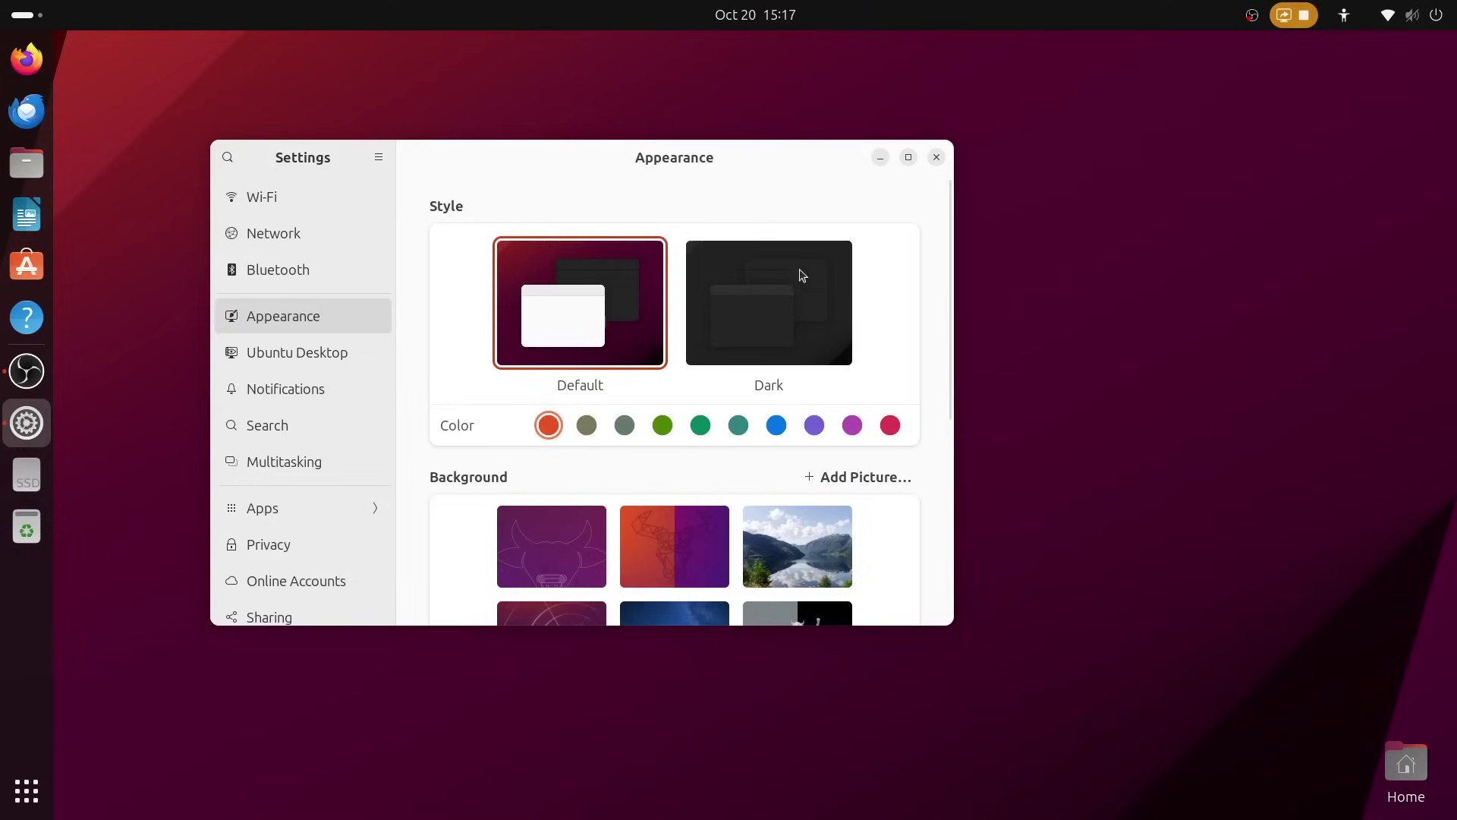
left_click(896, 429)
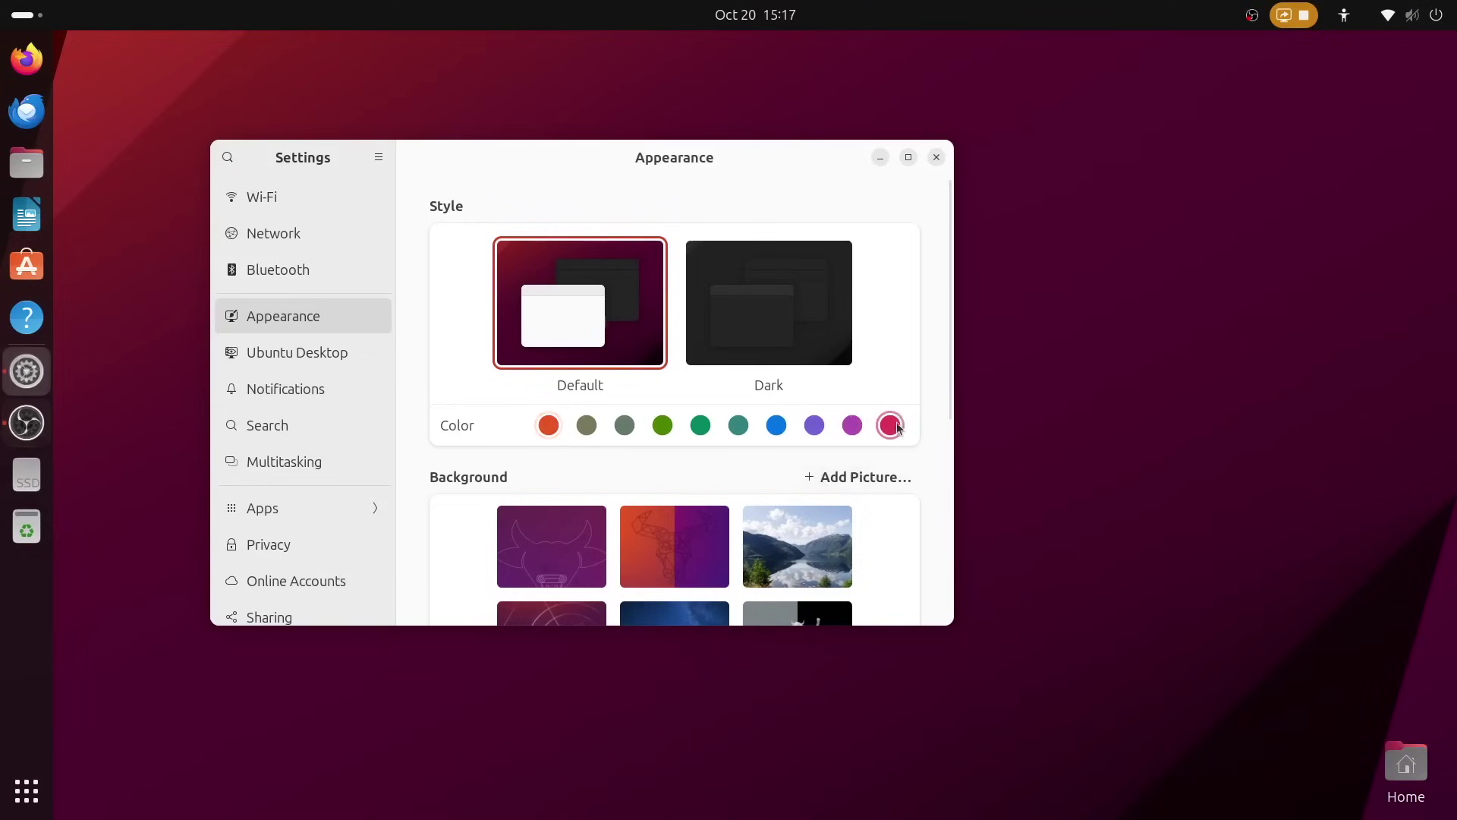
left_click(937, 158)
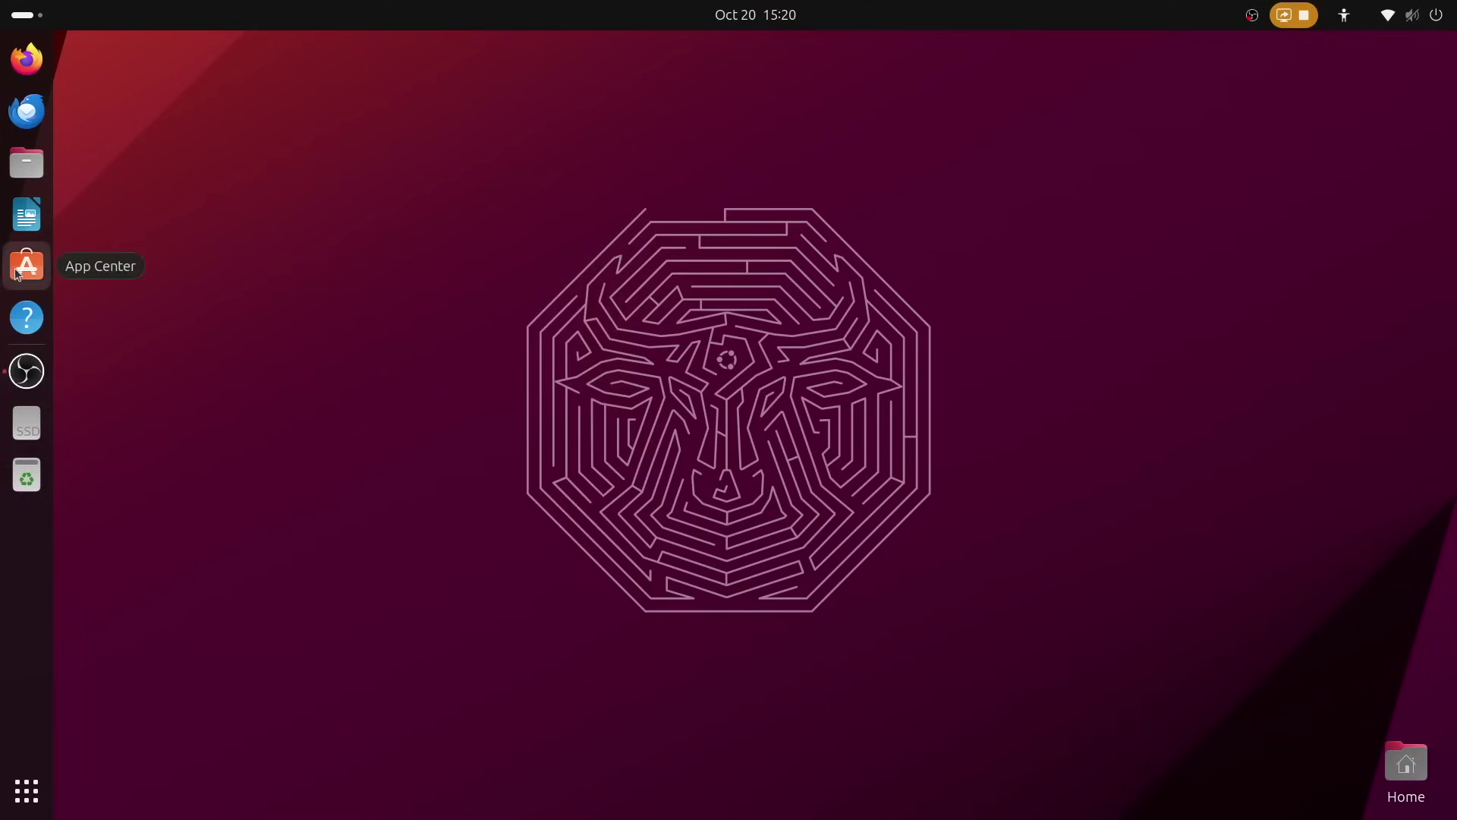
left_click(27, 265)
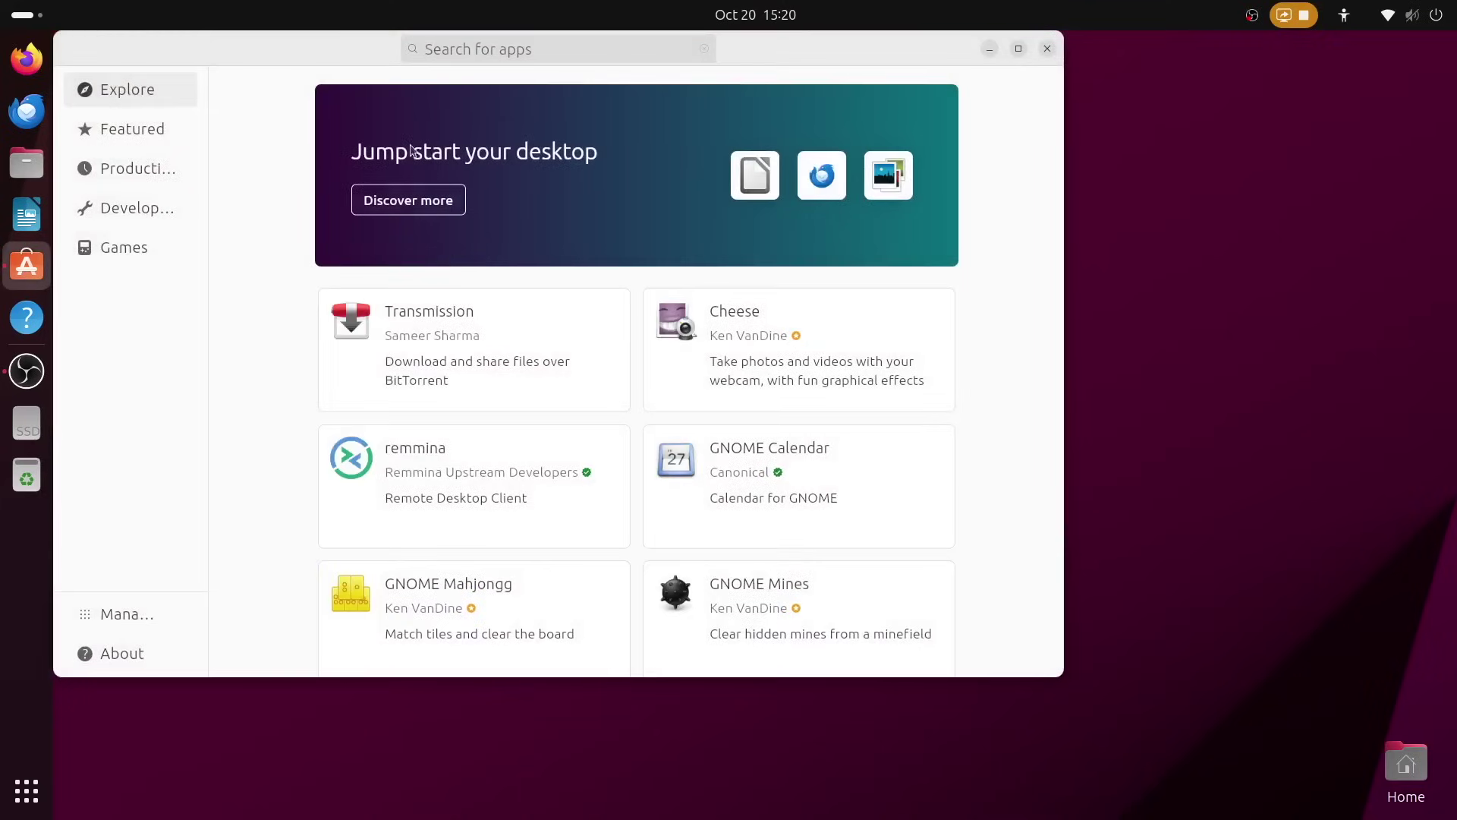
left_click_drag(351, 47, 527, 81)
scroll(721, 440, "down", 6)
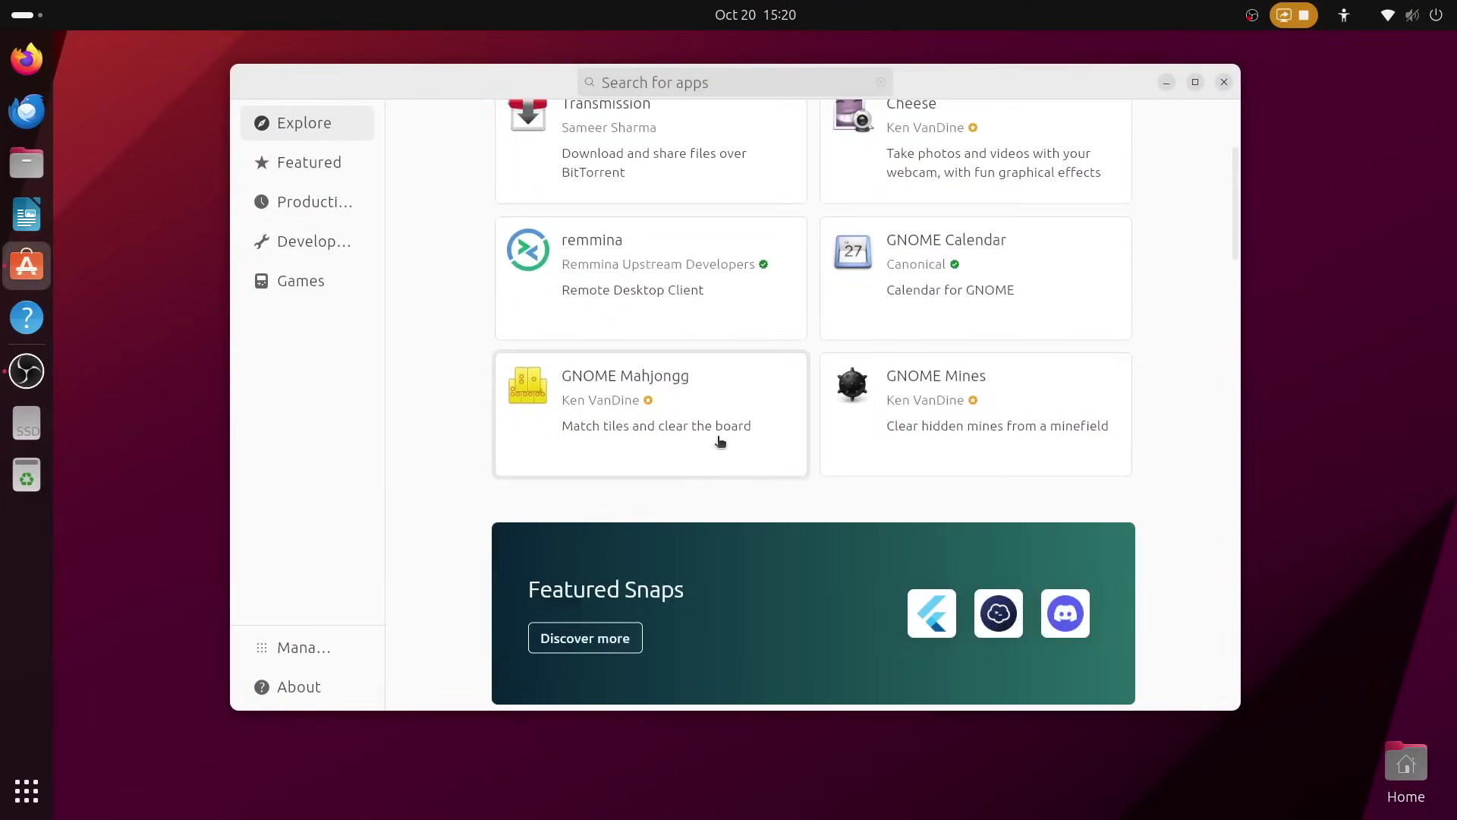
scroll(719, 439, "down", 13)
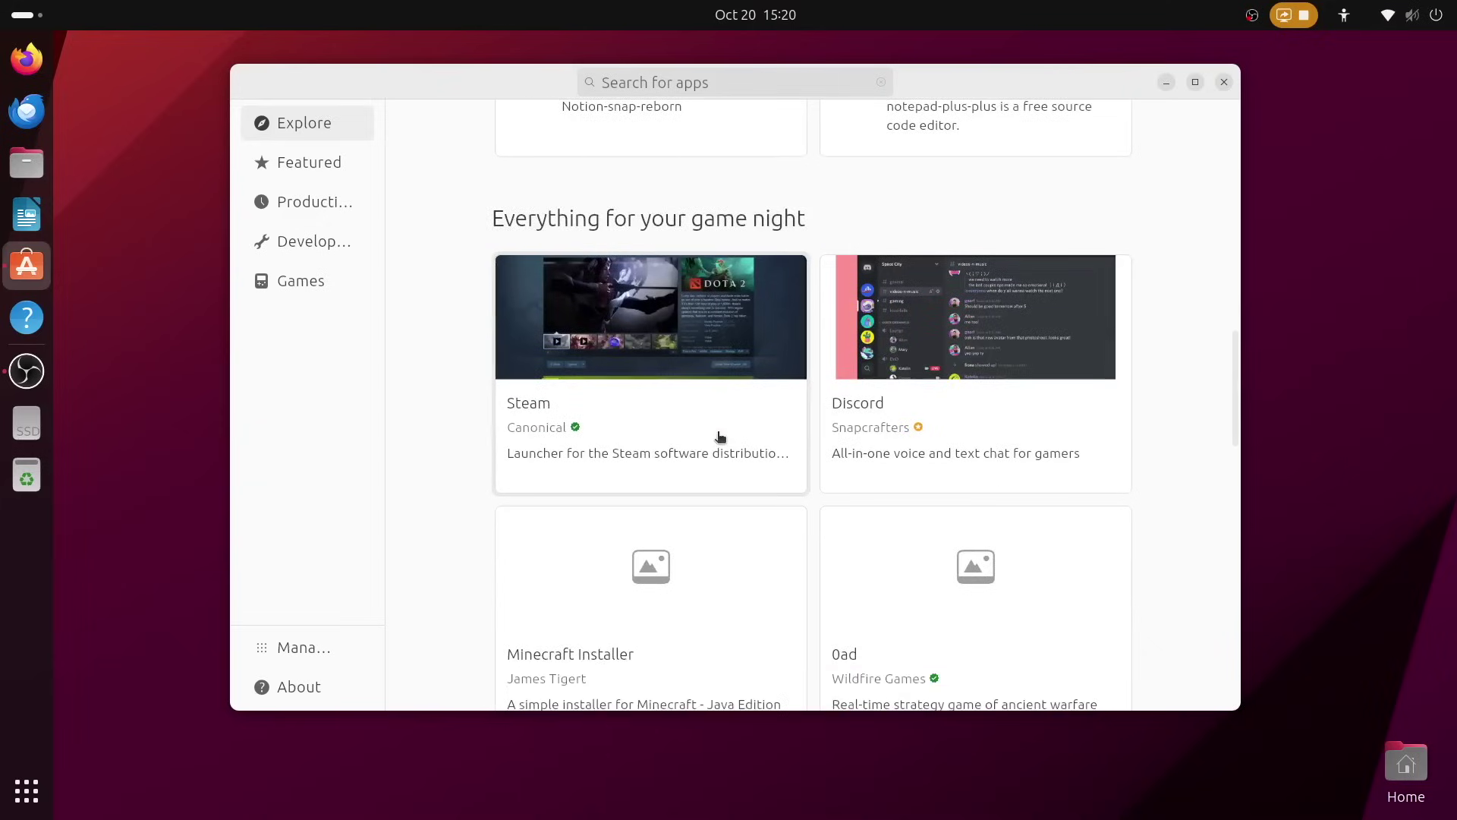
scroll(719, 434, "down", 5)
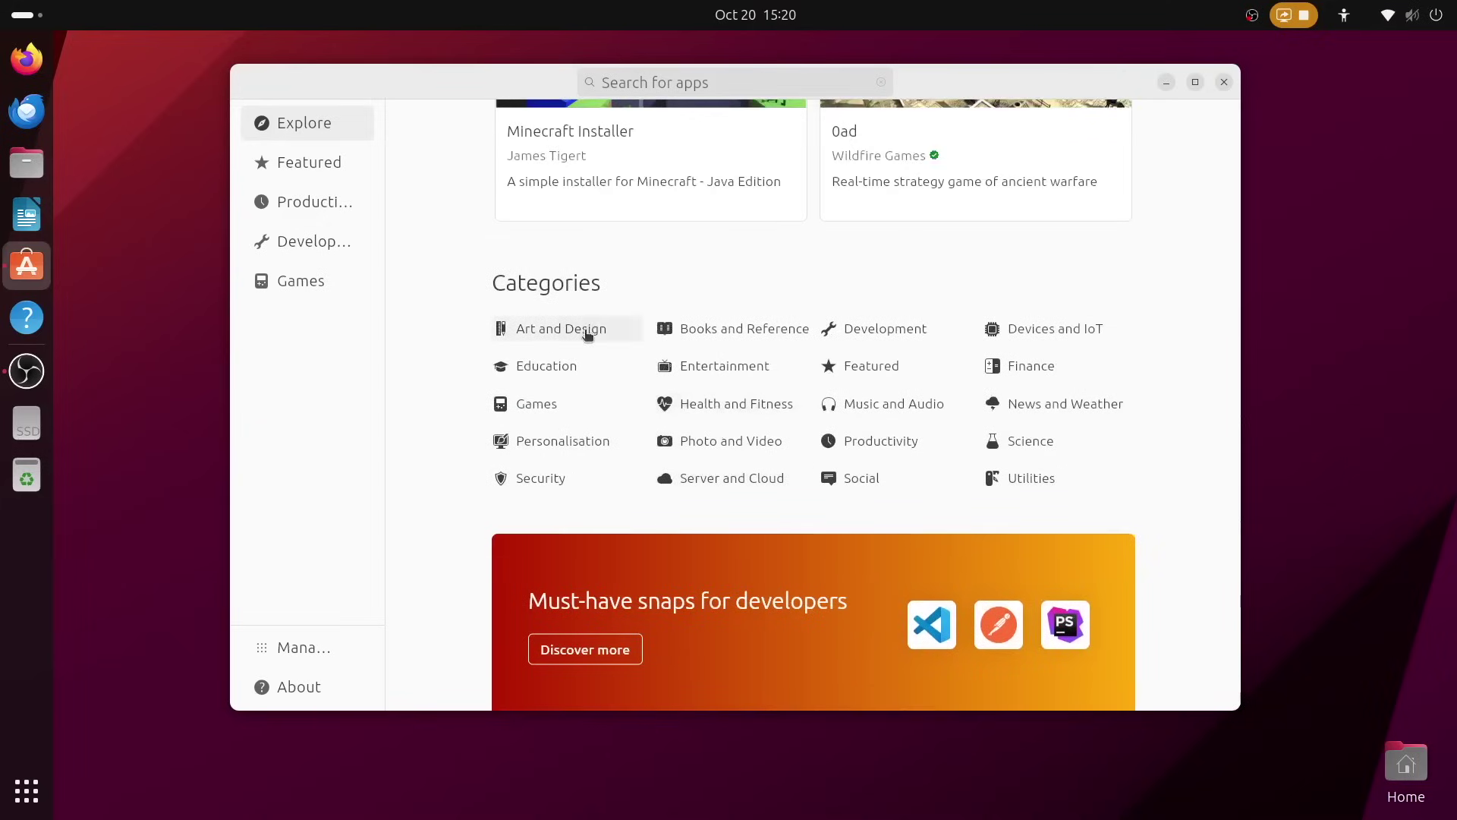
left_click(578, 327)
scroll(588, 301, "down", 8)
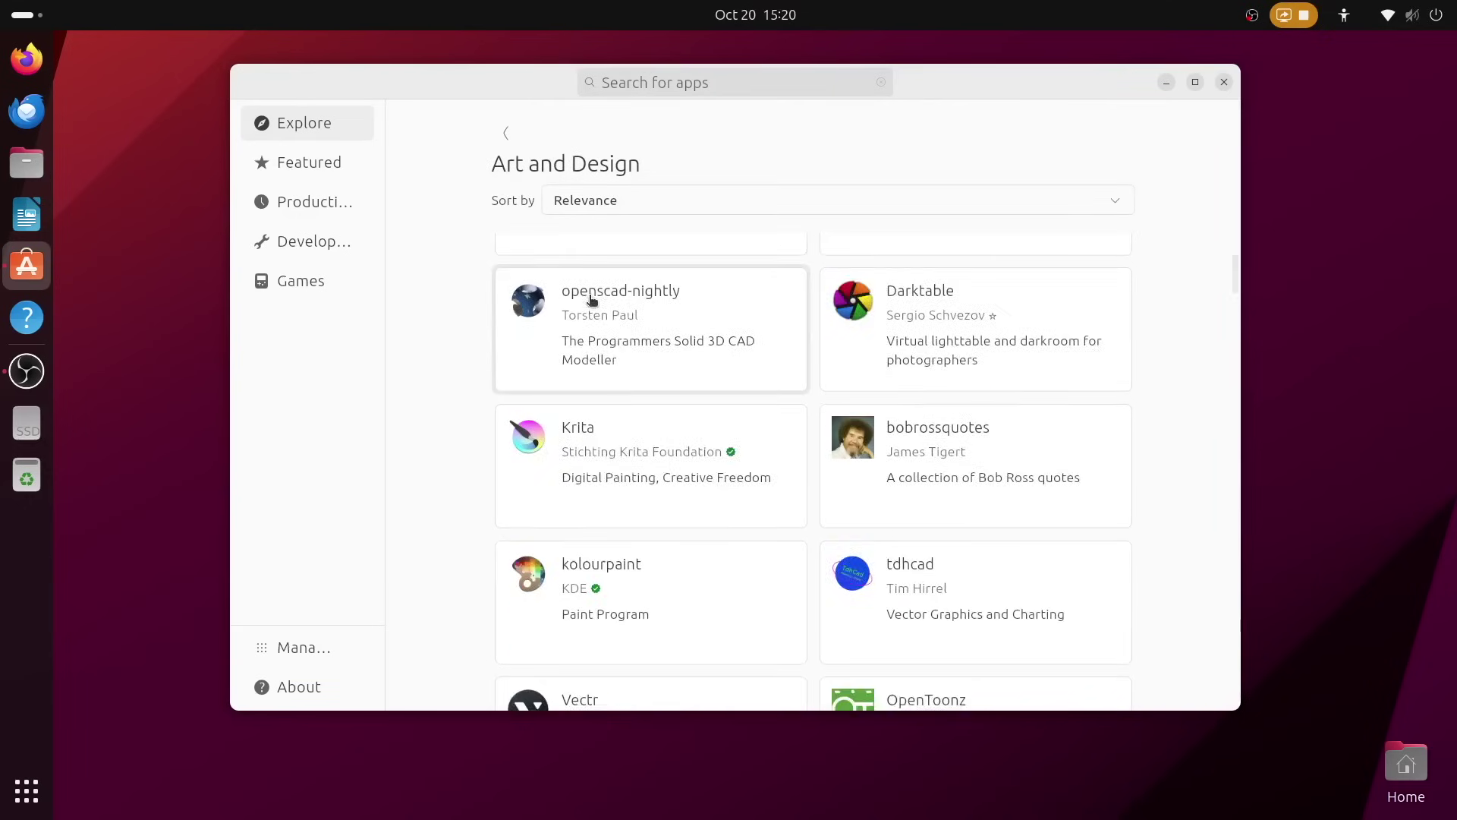
scroll(588, 301, "up", 7)
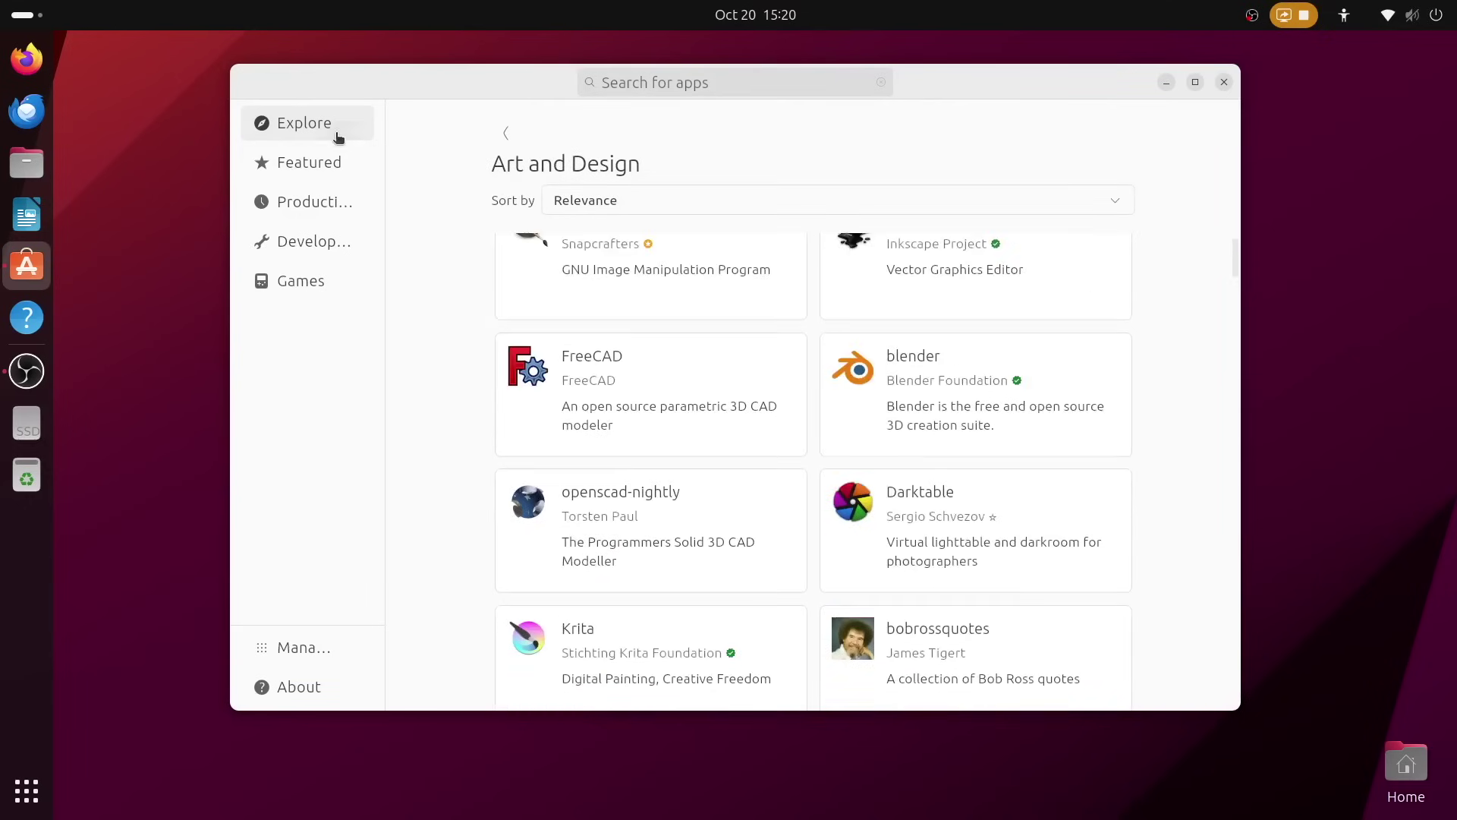
left_click(333, 177)
left_click(334, 207)
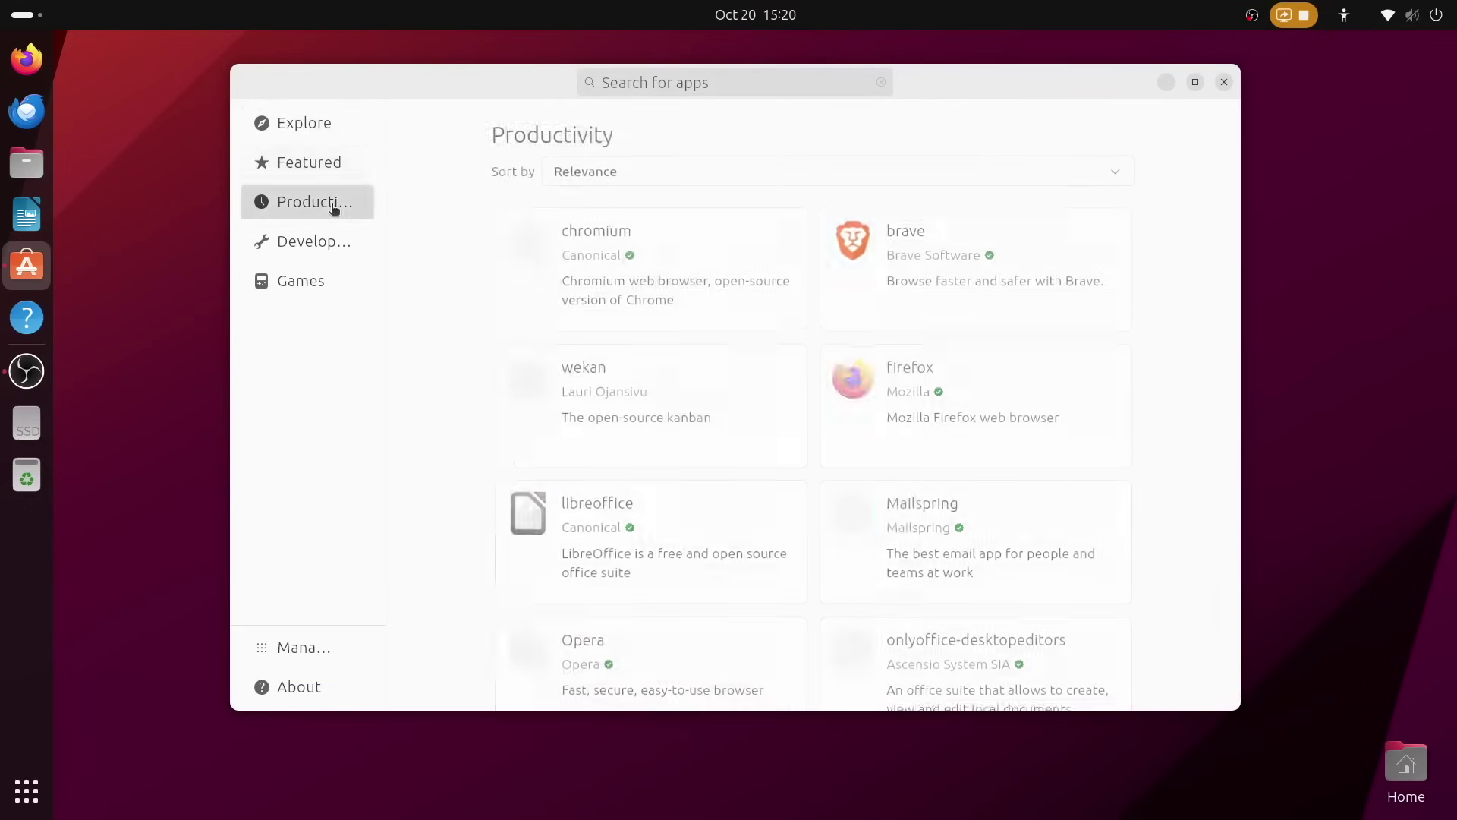
left_click(331, 241)
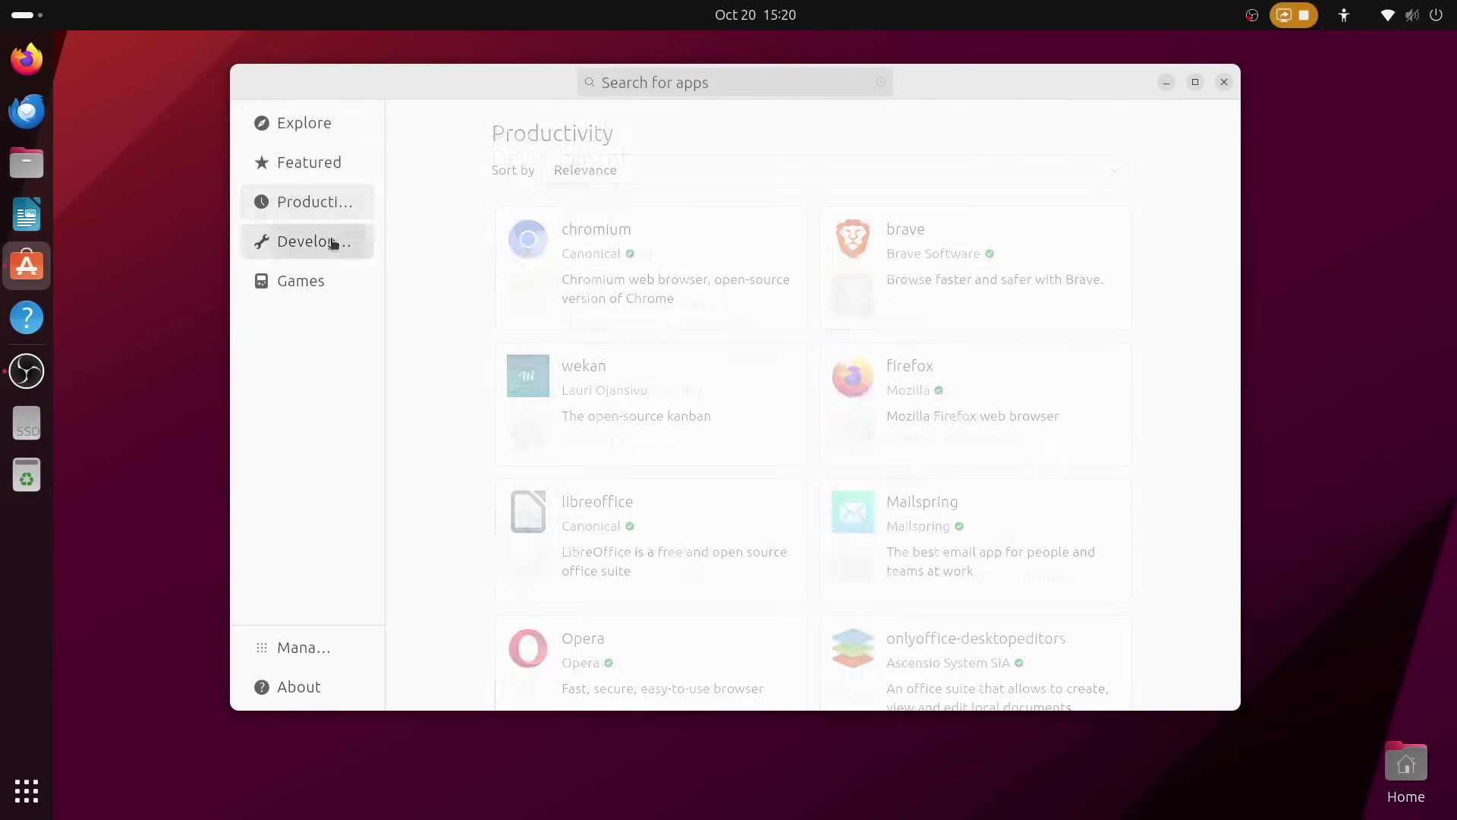
left_click(332, 280)
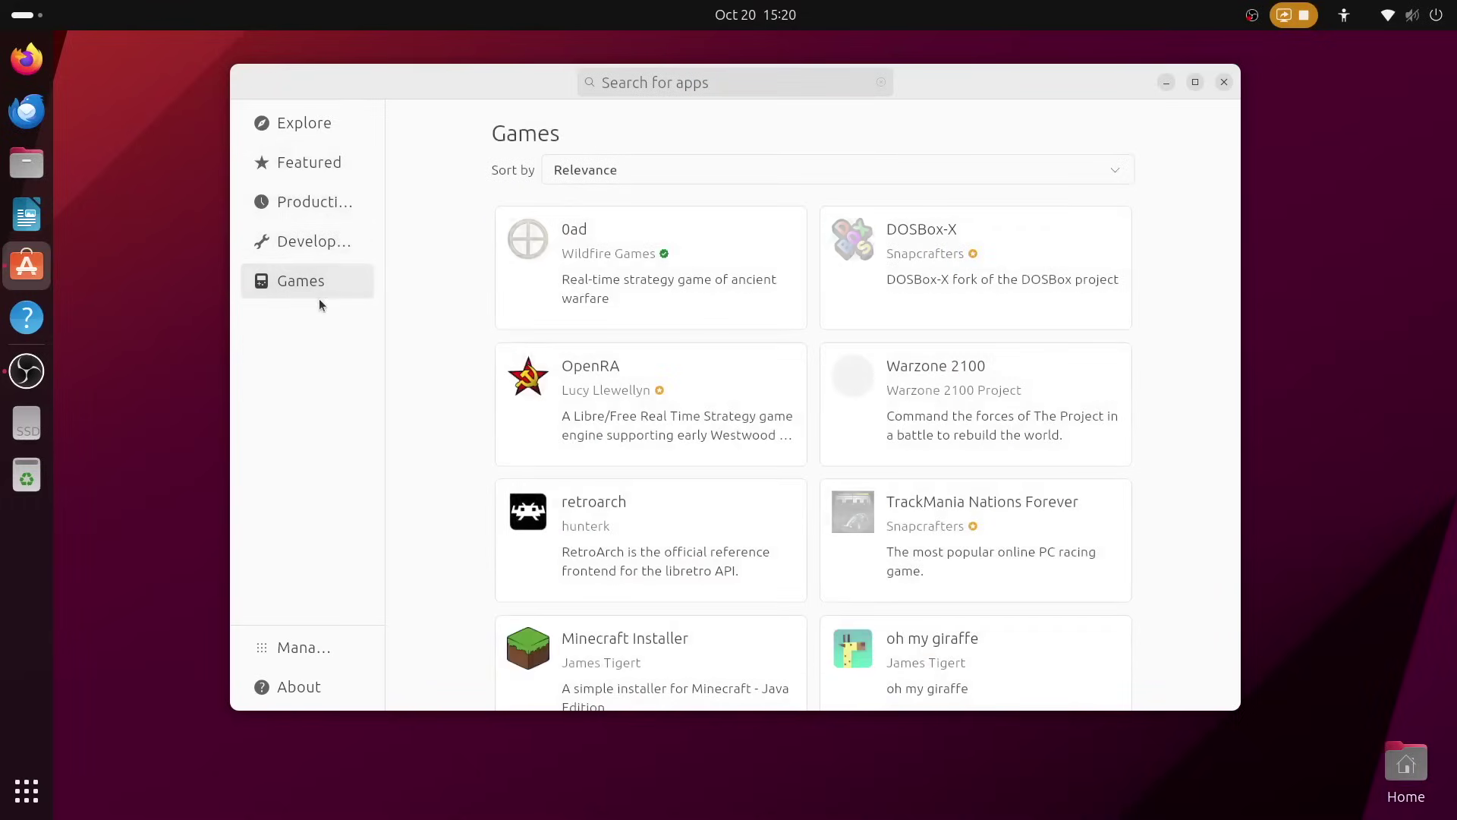
left_click(343, 655)
scroll(757, 352, "down", 1)
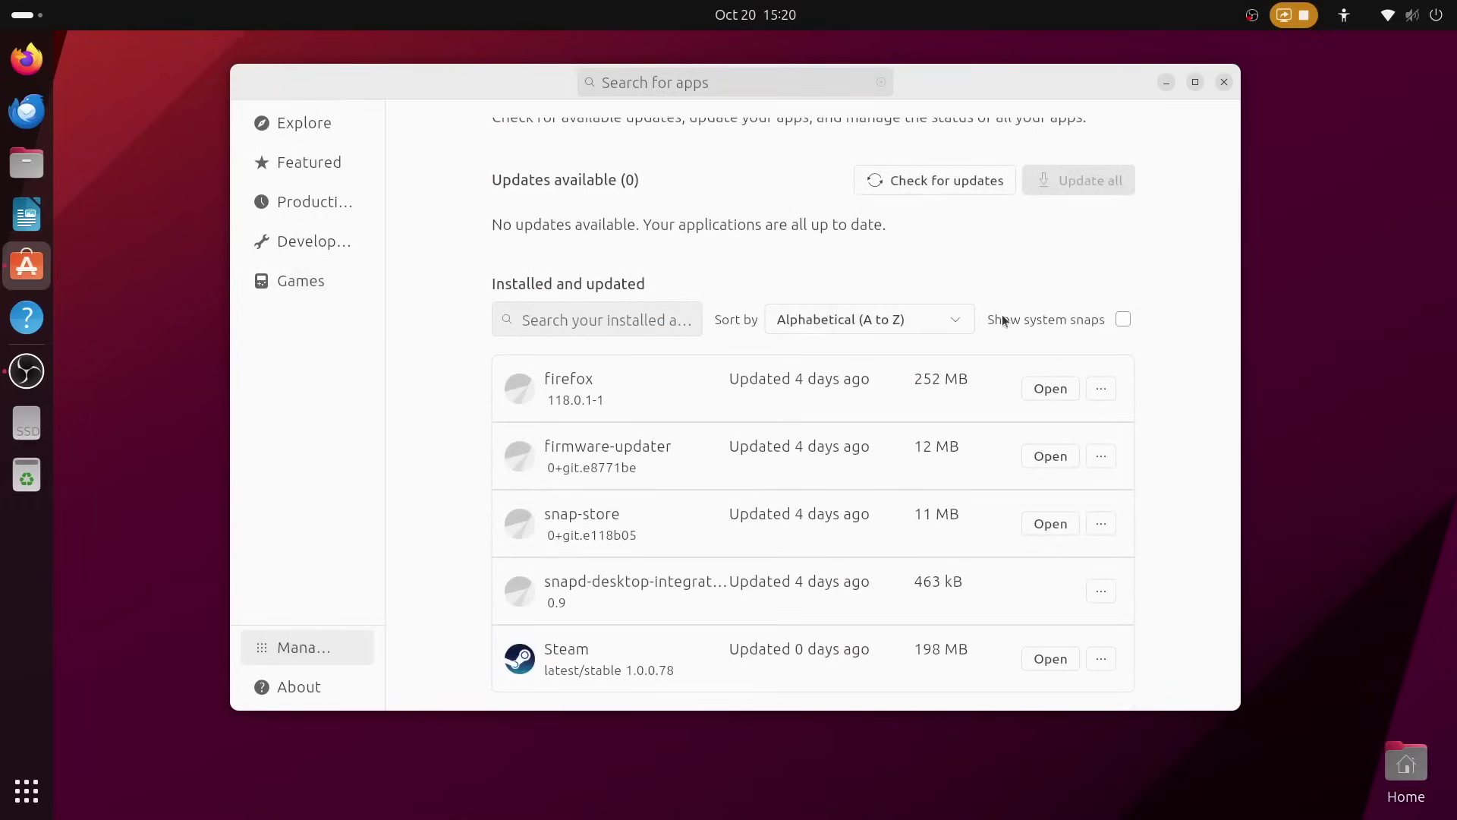
left_click(322, 688)
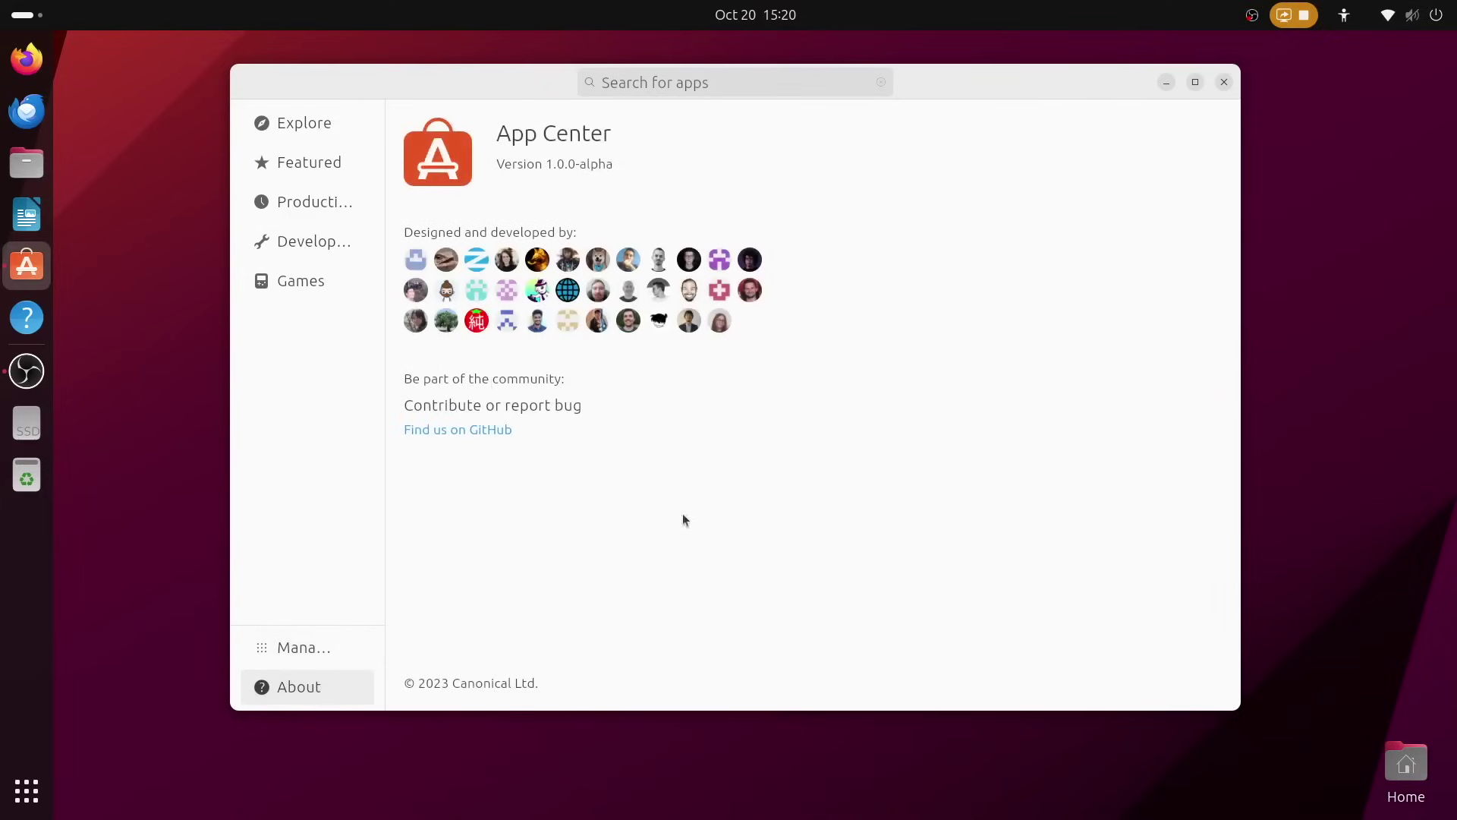
left_click(273, 129)
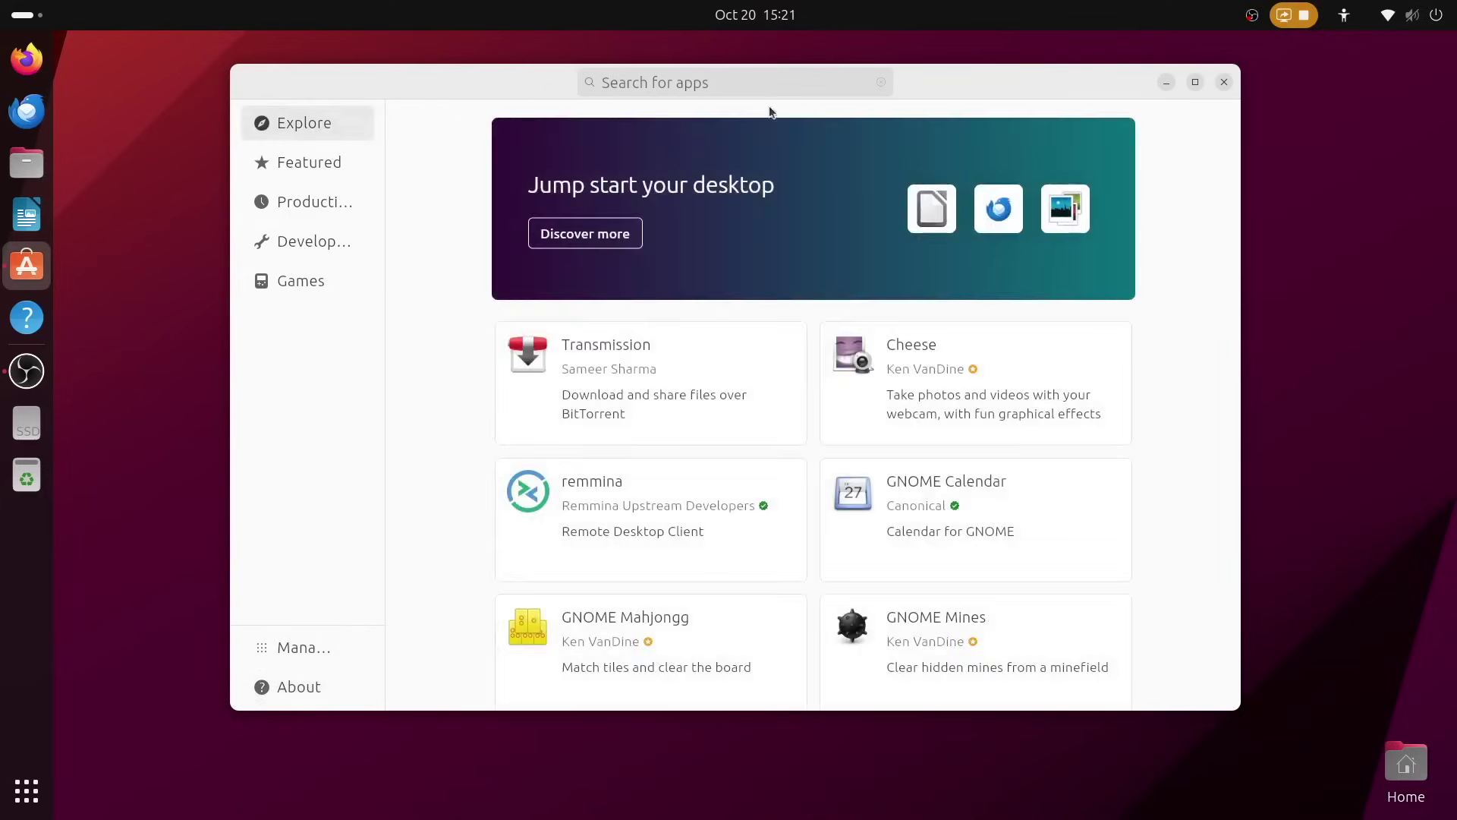
left_click(768, 89)
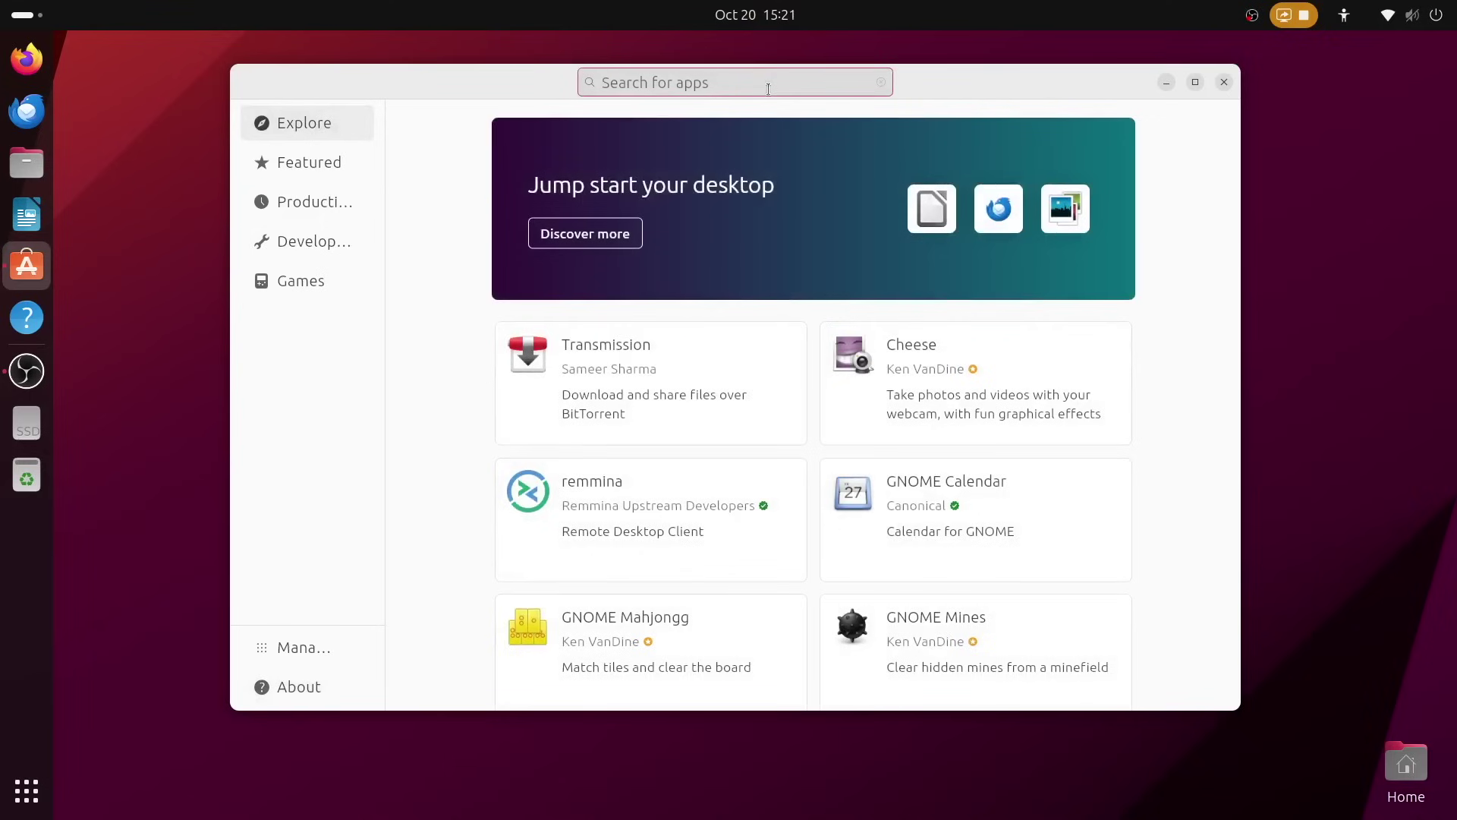
Step: Search App Center for 'obs' and filter the results to Debian packages
type("obs")
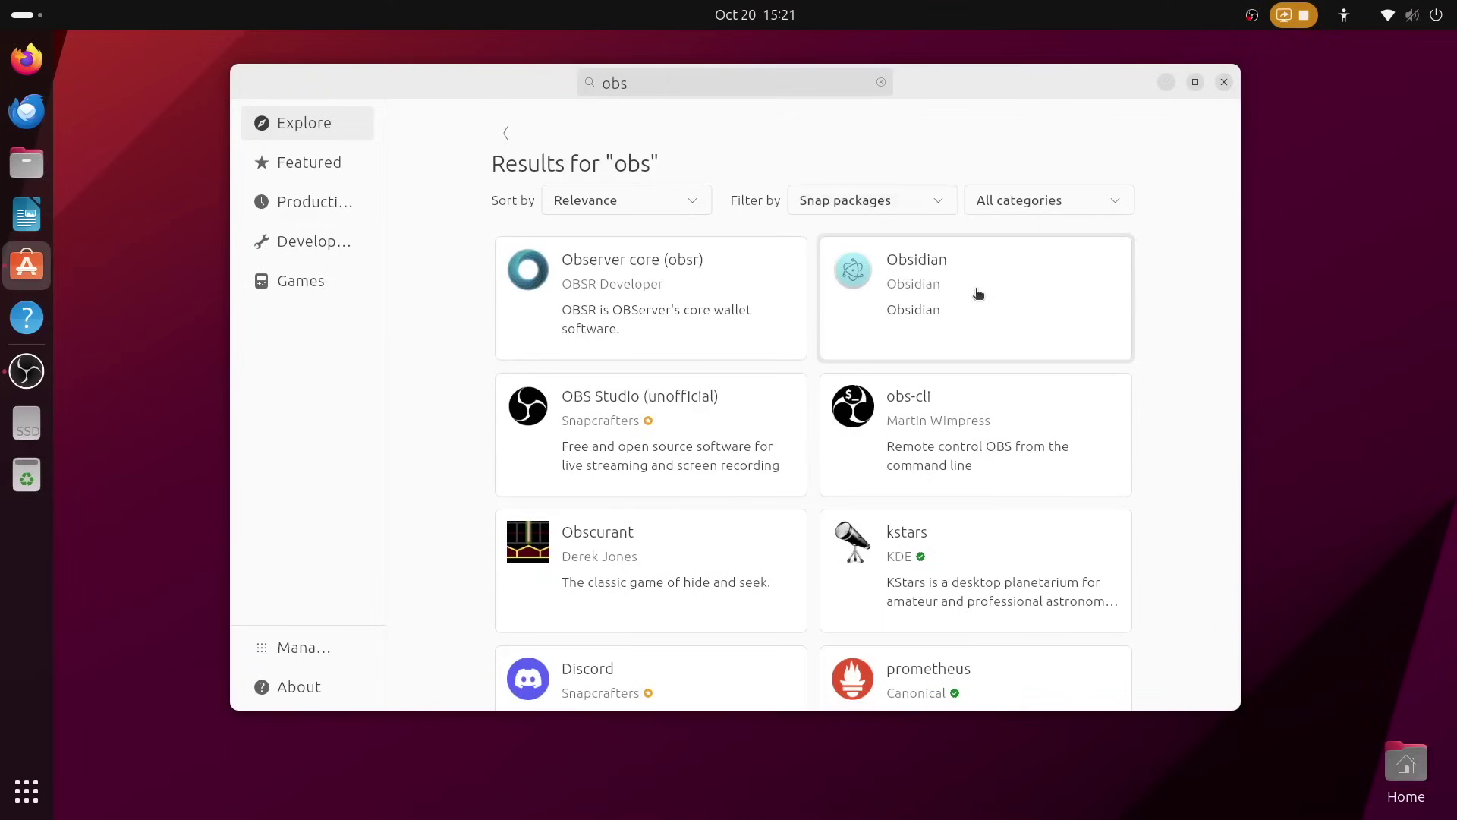
scroll(977, 294, "down", 1)
scroll(979, 294, "up", 1)
left_click(927, 211)
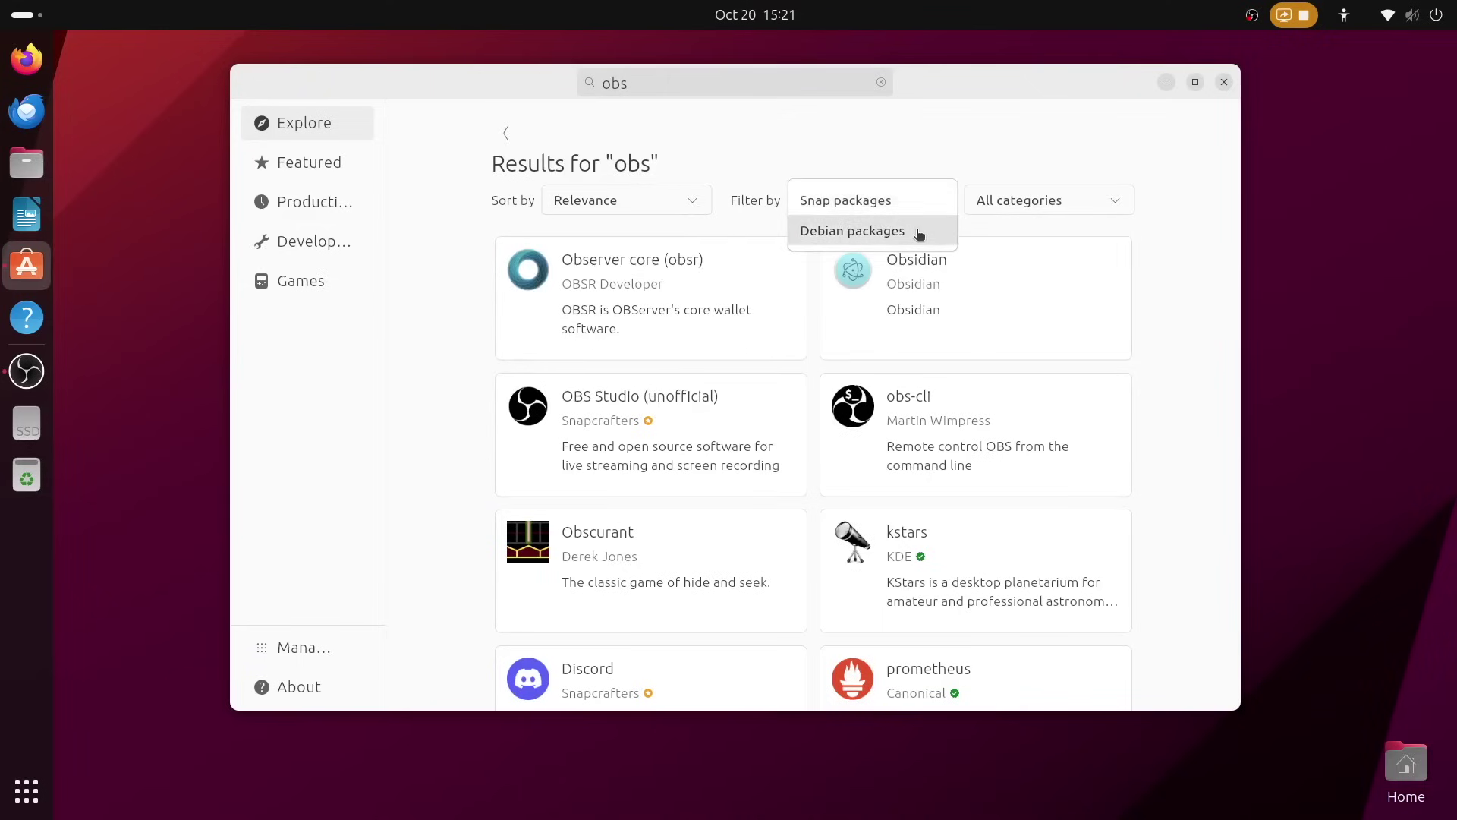
left_click(919, 232)
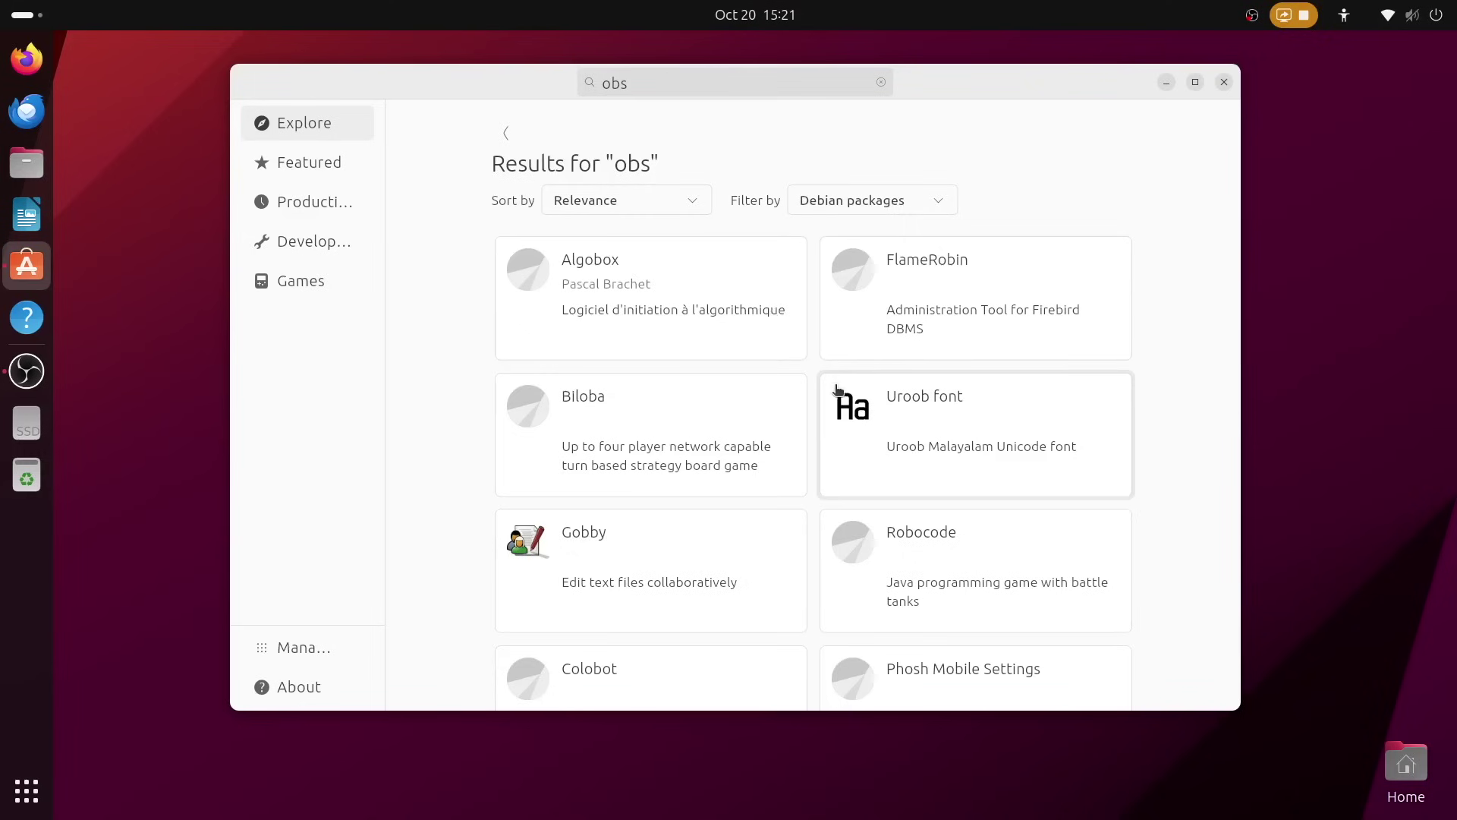
scroll(845, 391, "down", 7)
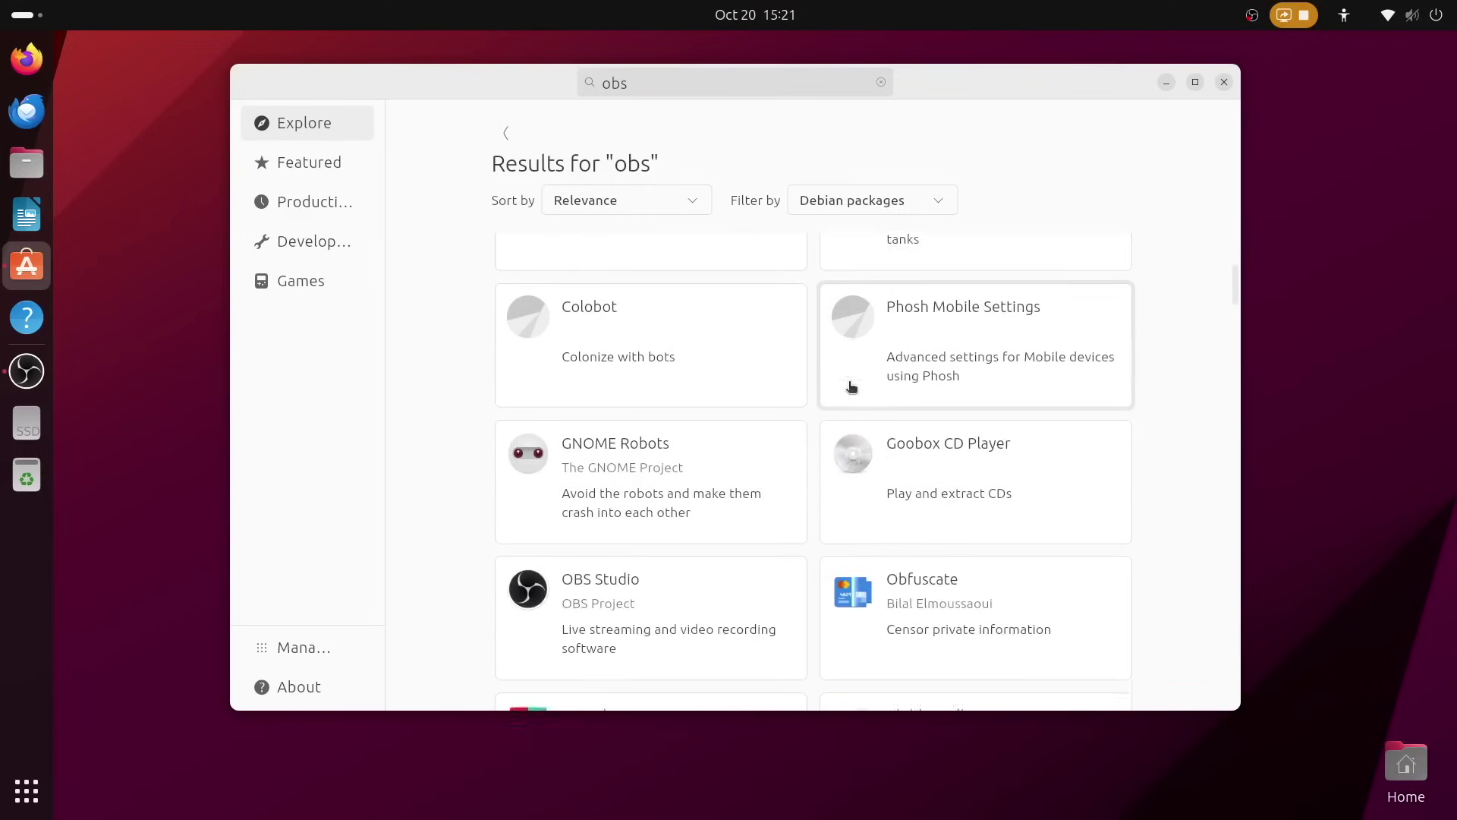
scroll(850, 389, "up", 5)
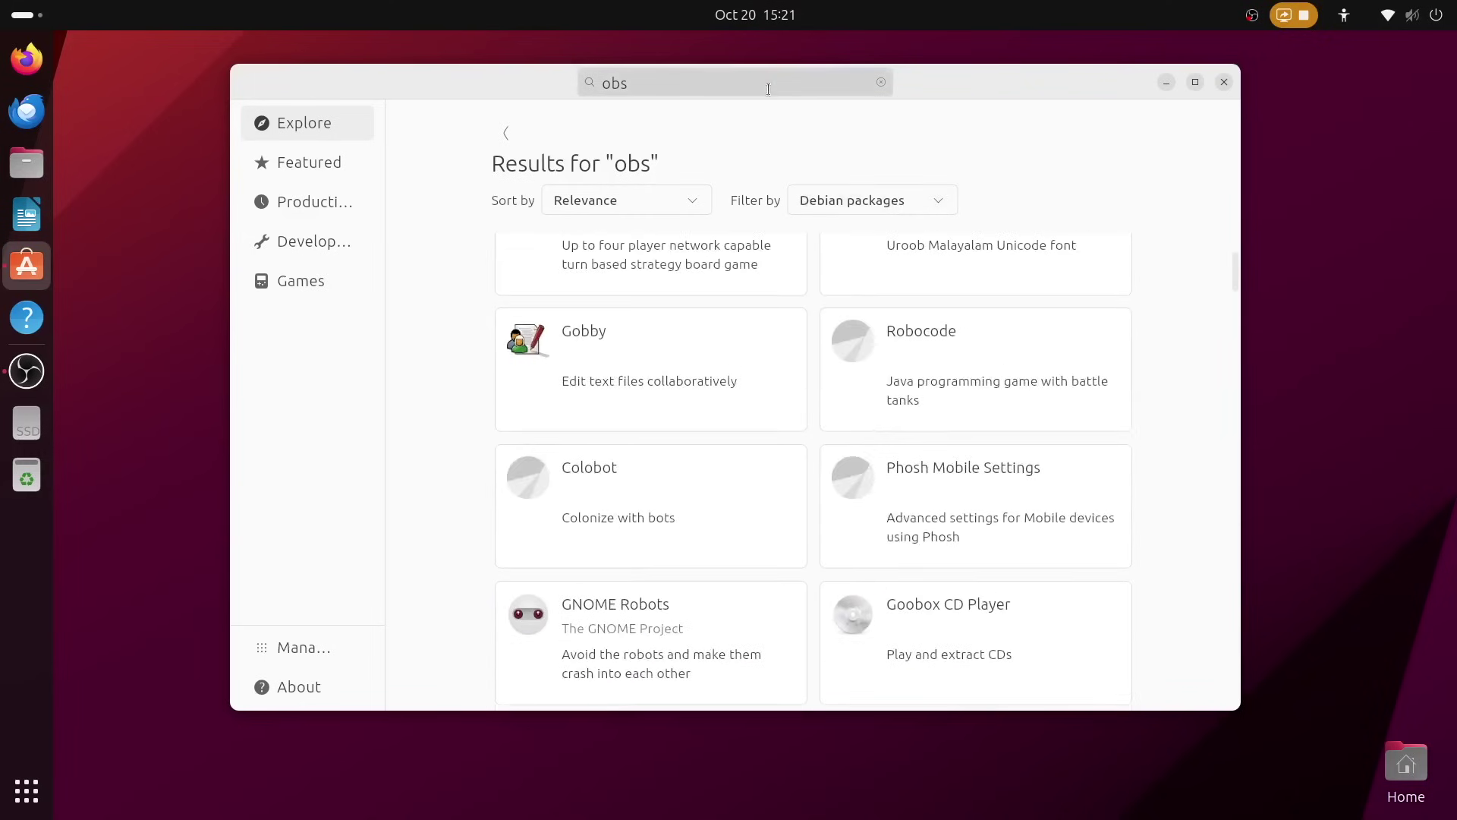
Step: Search for 'dISCORD' instead and filter the results to Snap packages
left_click(582, 81)
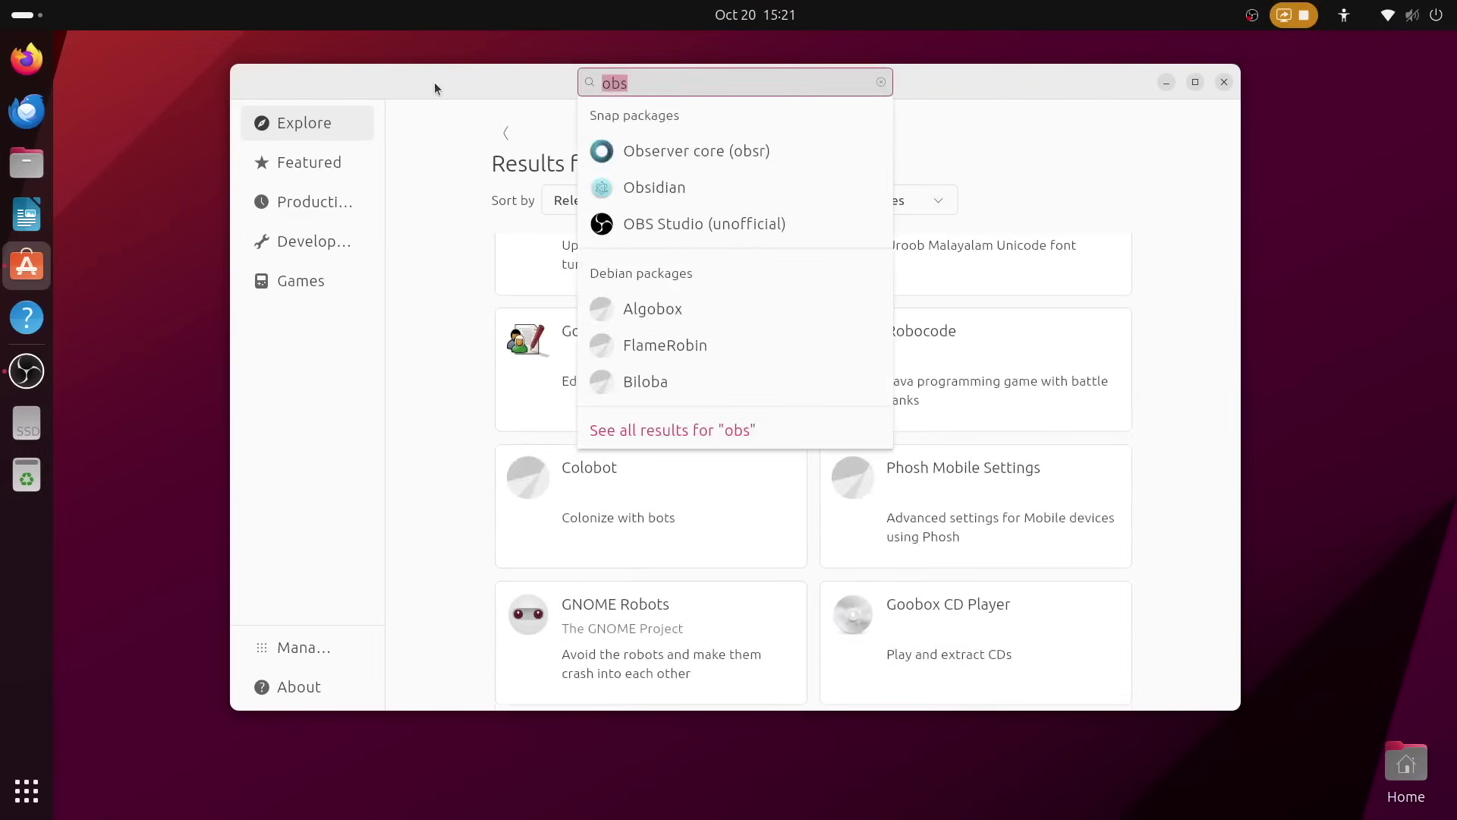
type("dISCORD")
key("Return")
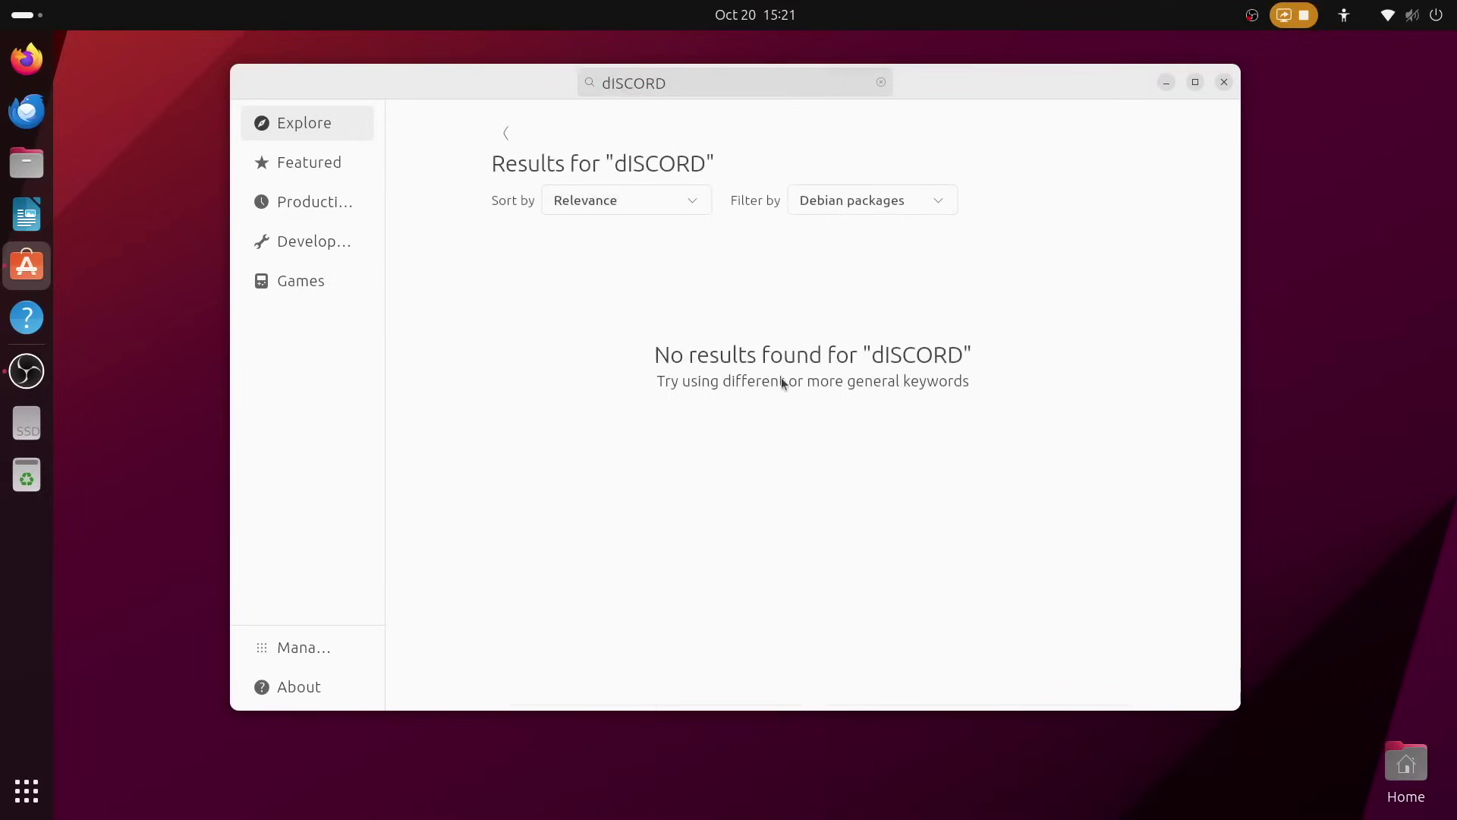
left_click(836, 202)
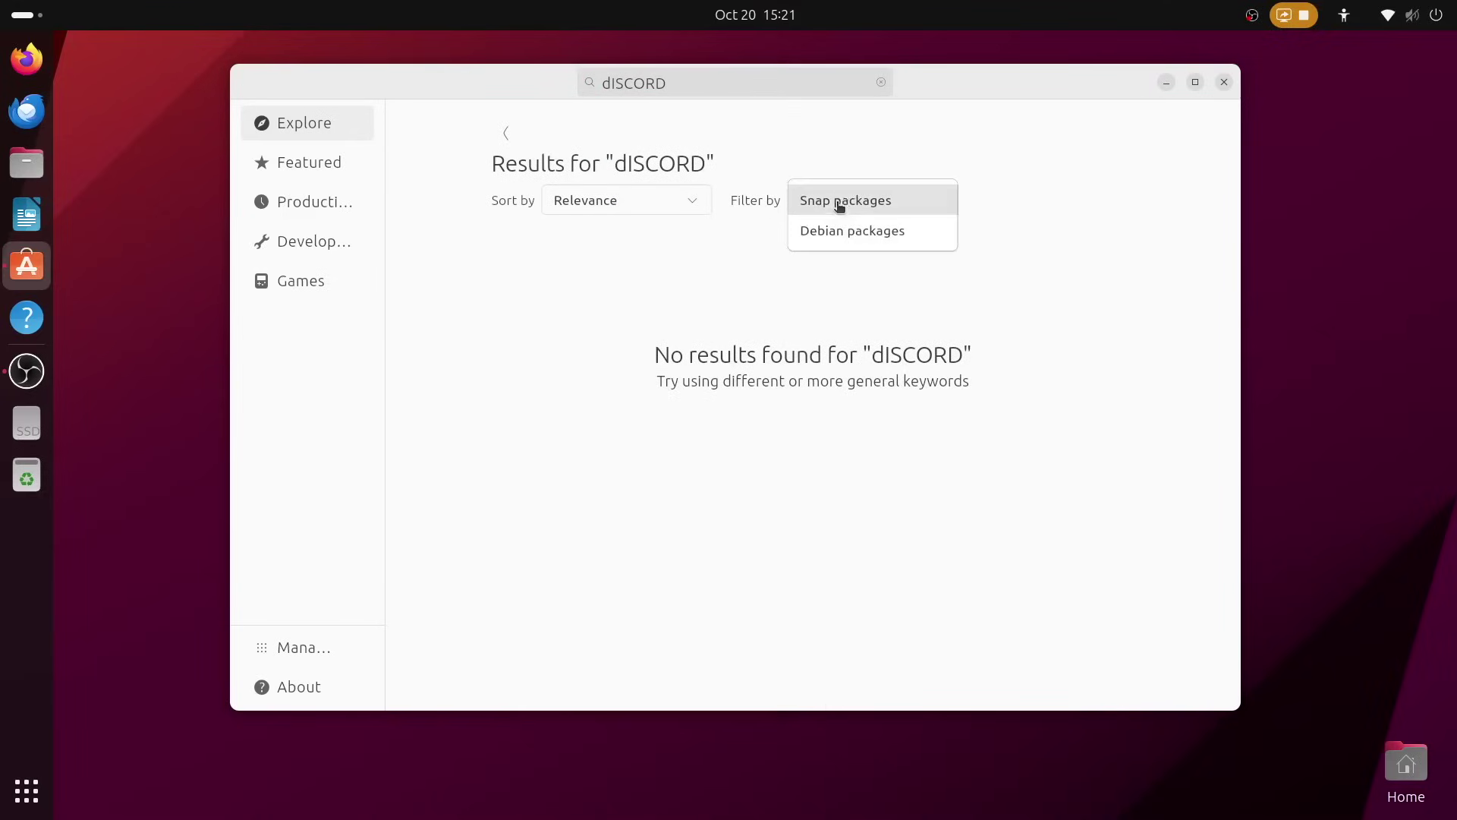
left_click(864, 211)
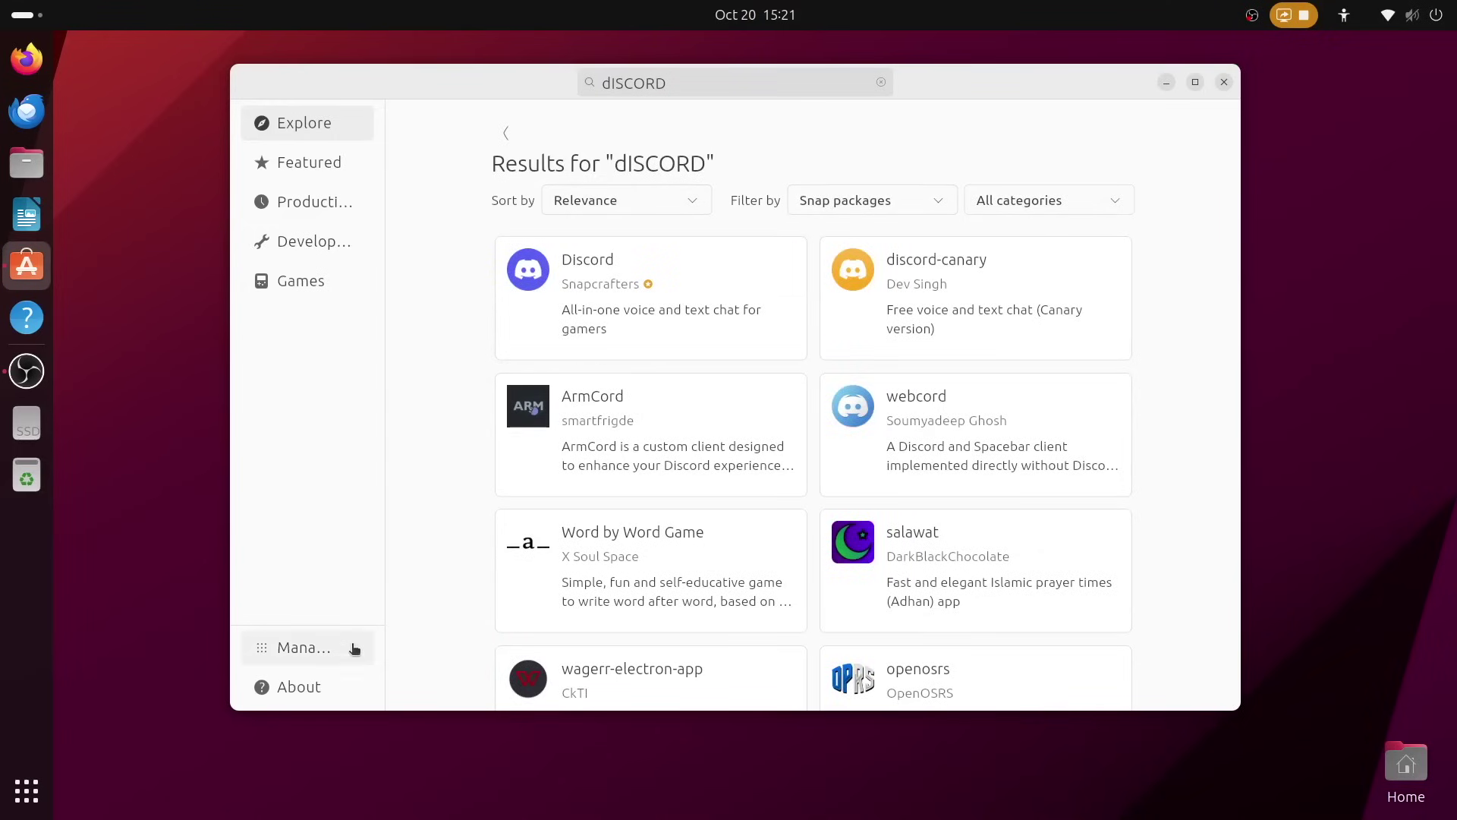
Step: Open Discord's details and check its release channels, keeping latest/stable
left_click(570, 289)
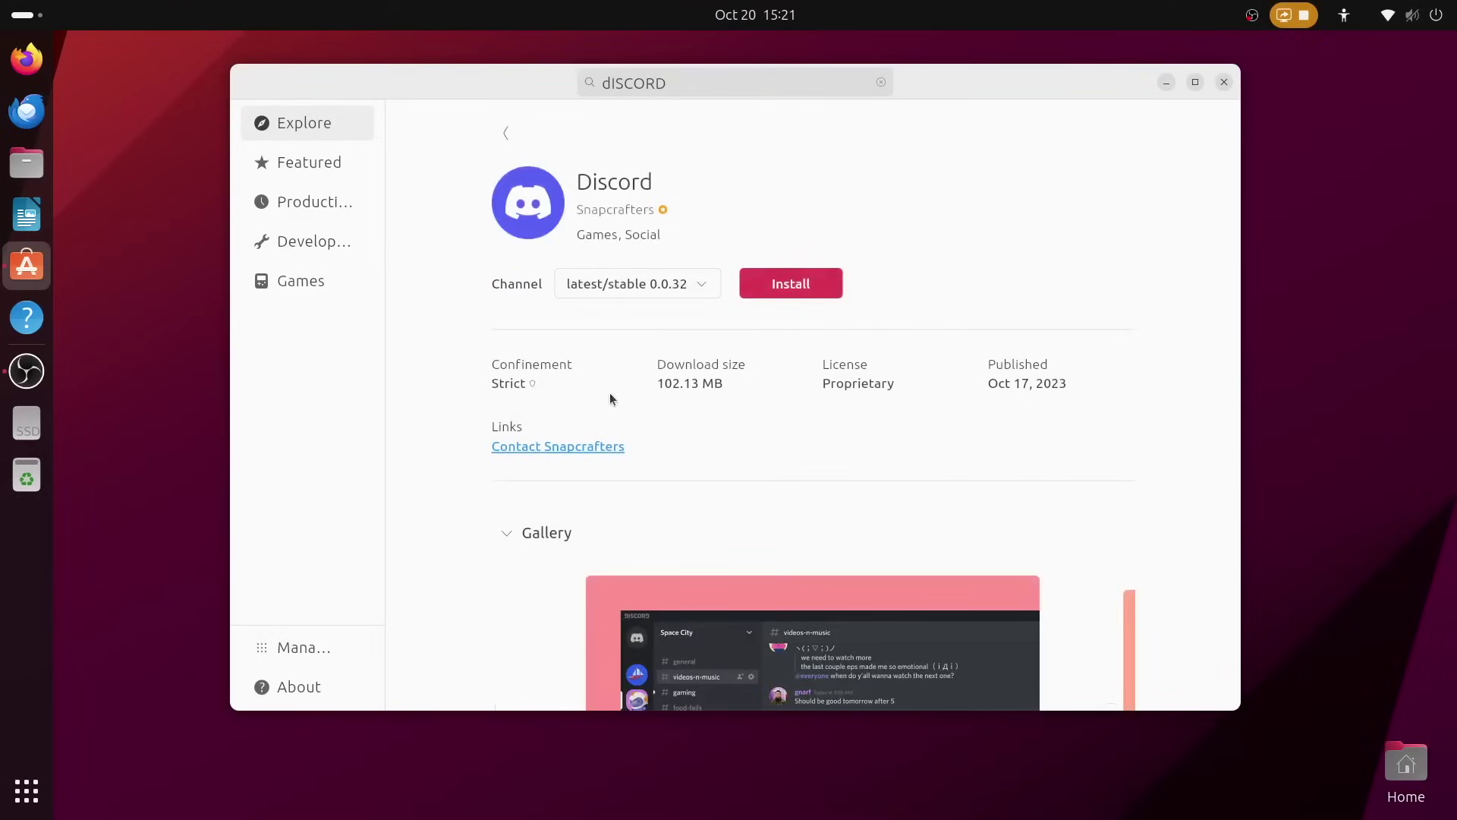
left_click(697, 293)
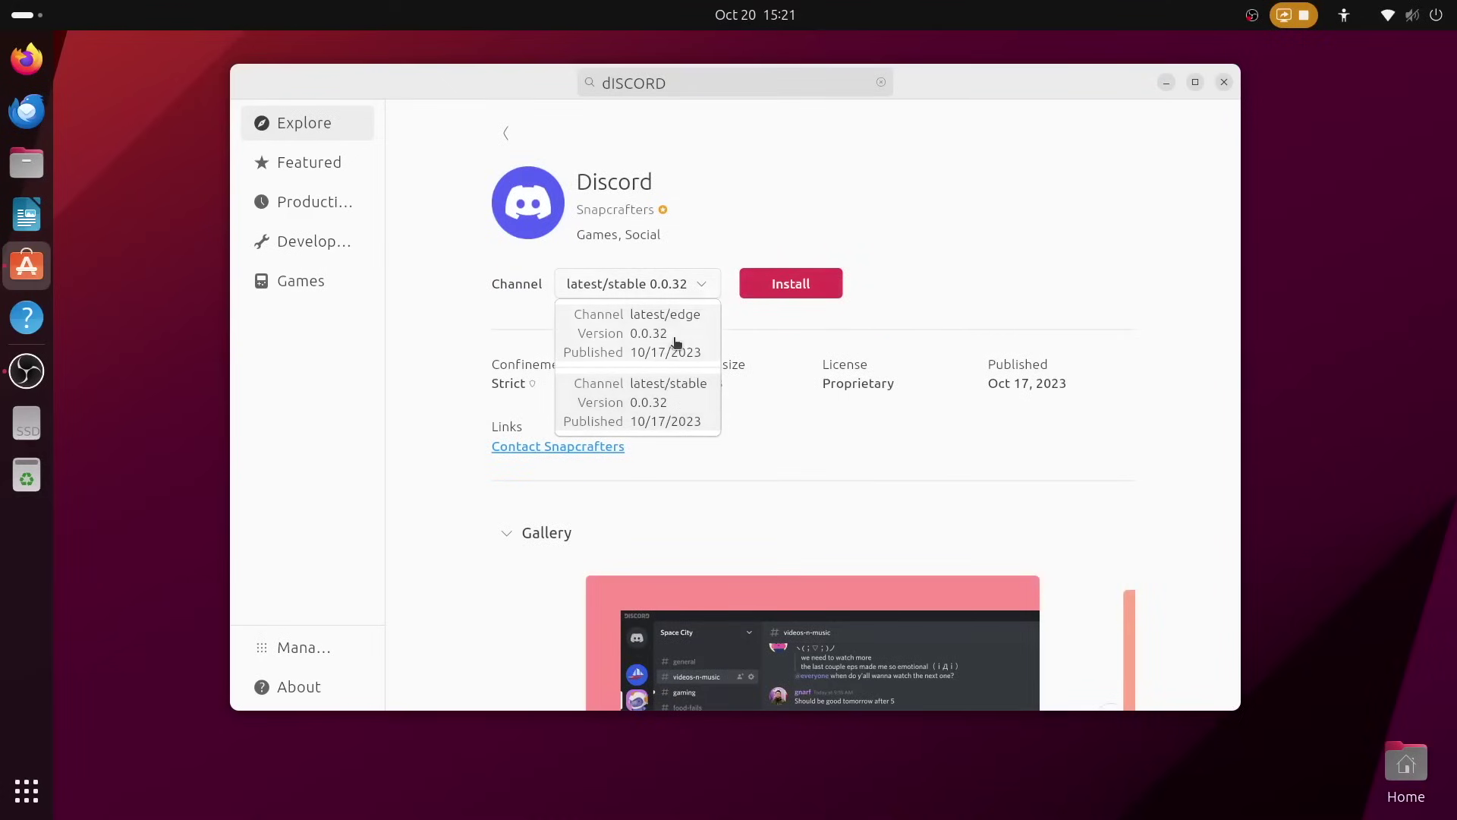
left_click(817, 396)
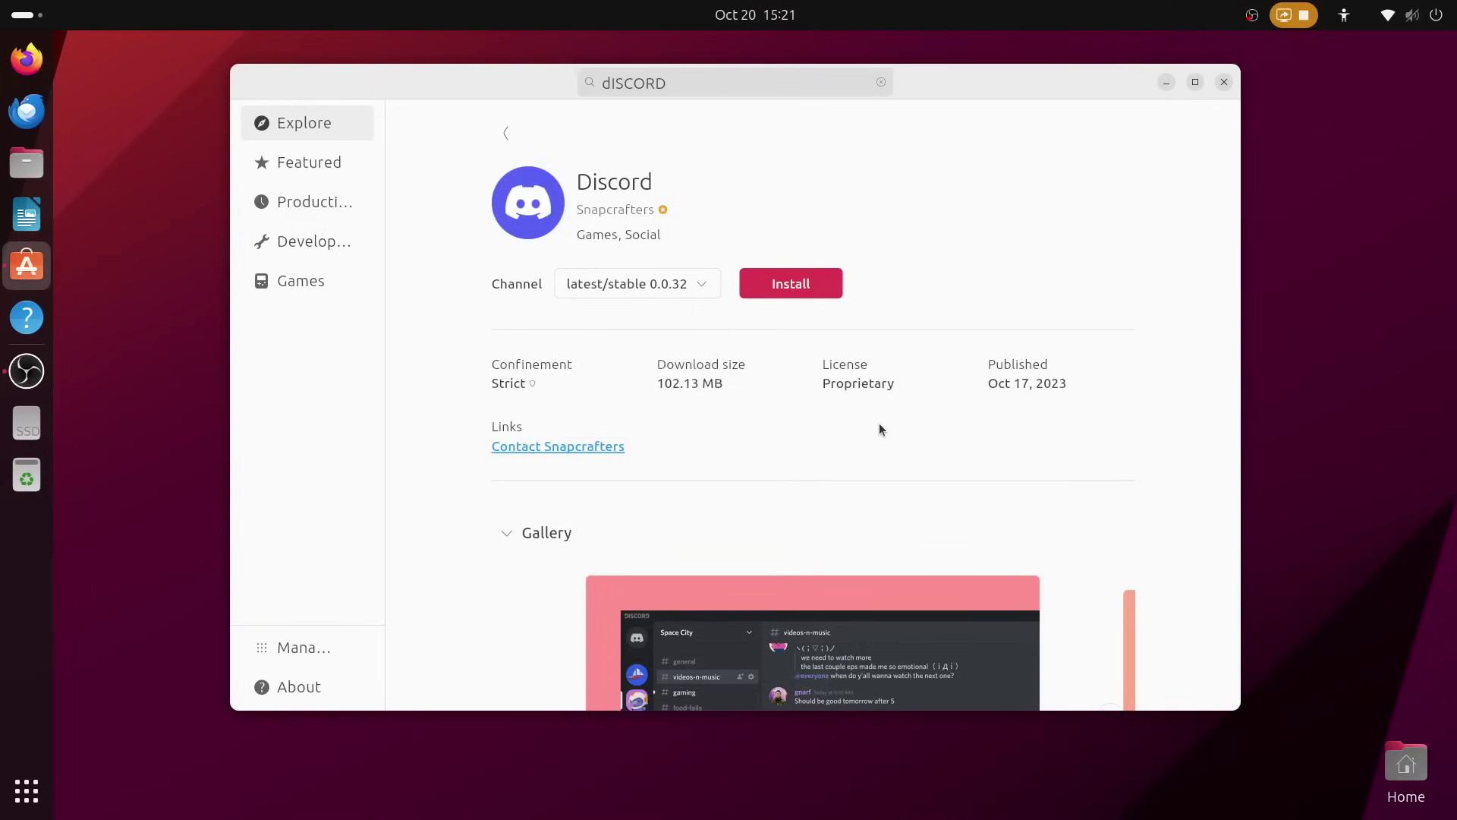
Step: Browse Discord's gallery screenshots and description, then go to the Manage page
scroll(879, 423, "down", 5)
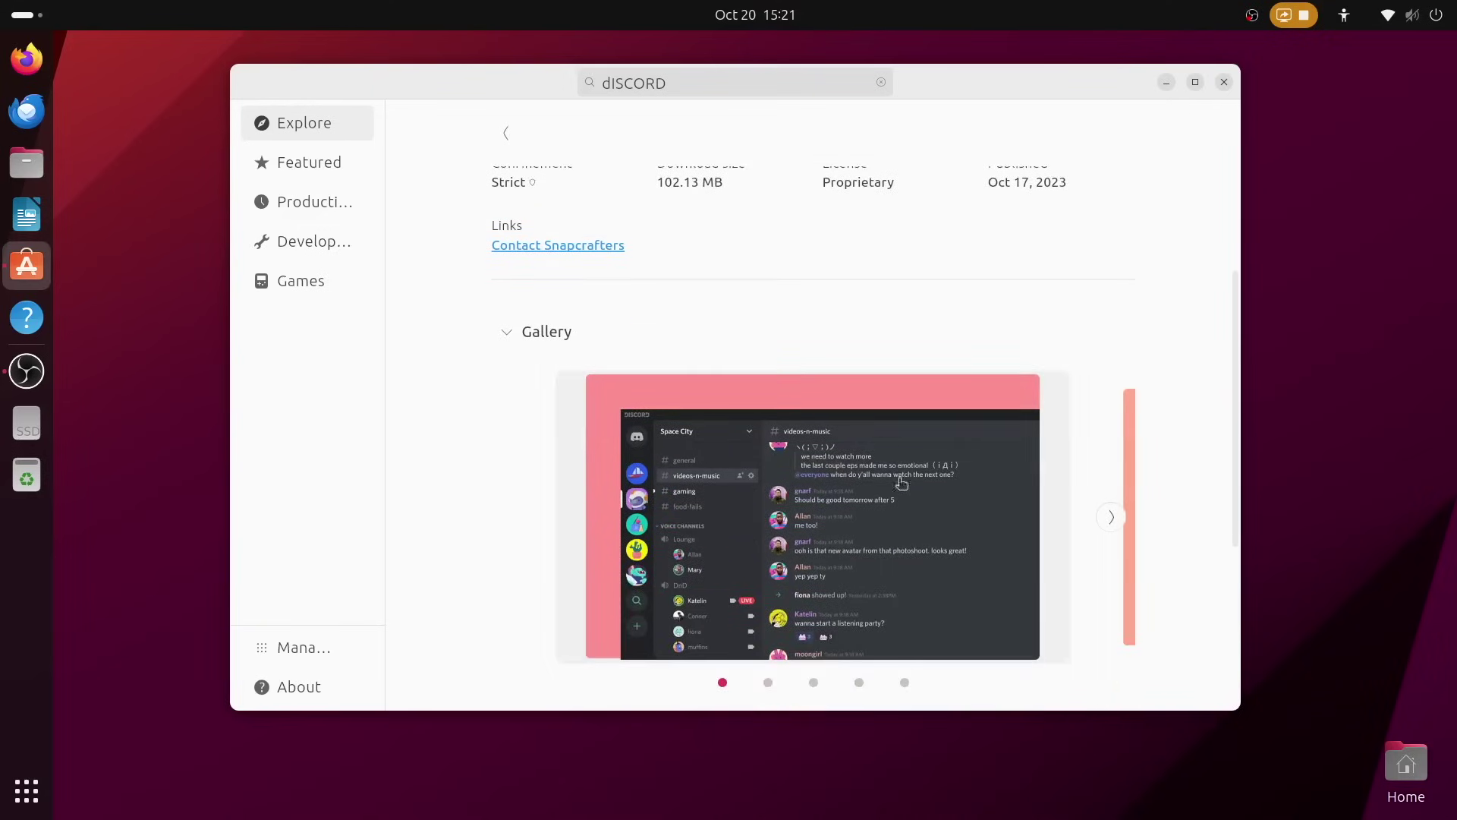
left_click(1112, 515)
left_click(1112, 515)
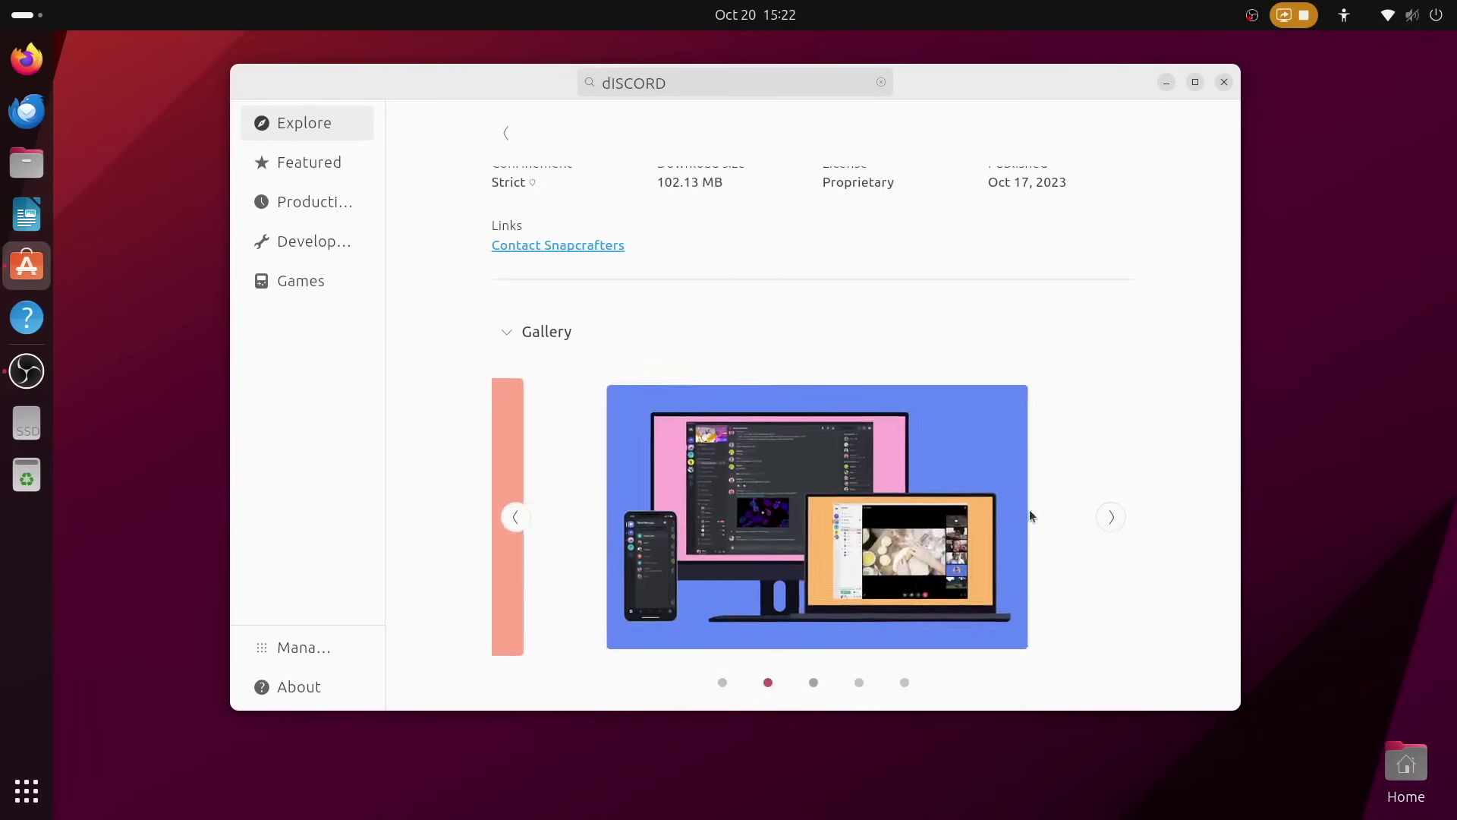
scroll(1029, 510, "down", 5)
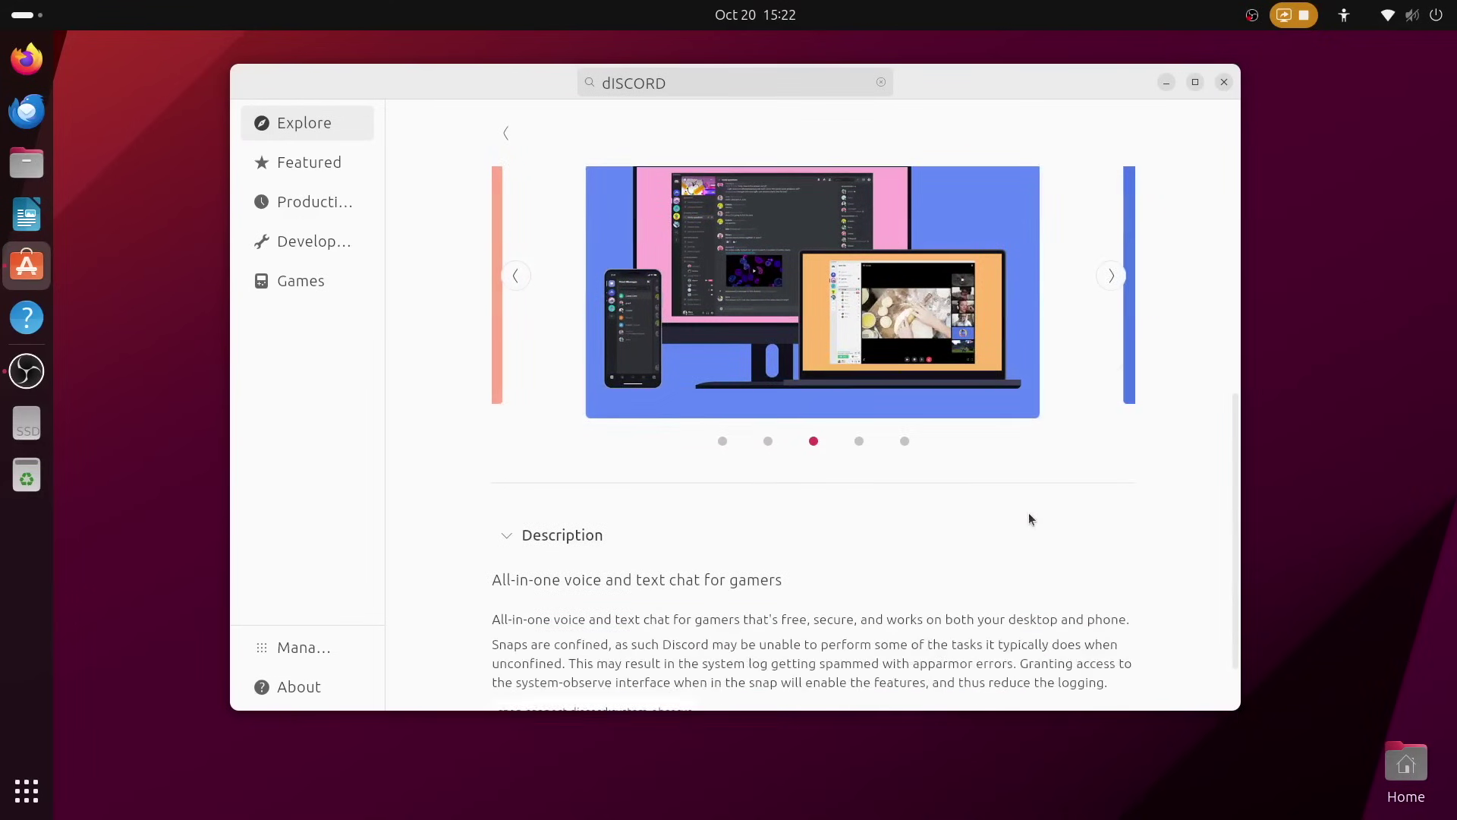
scroll(1028, 516, "down", 2)
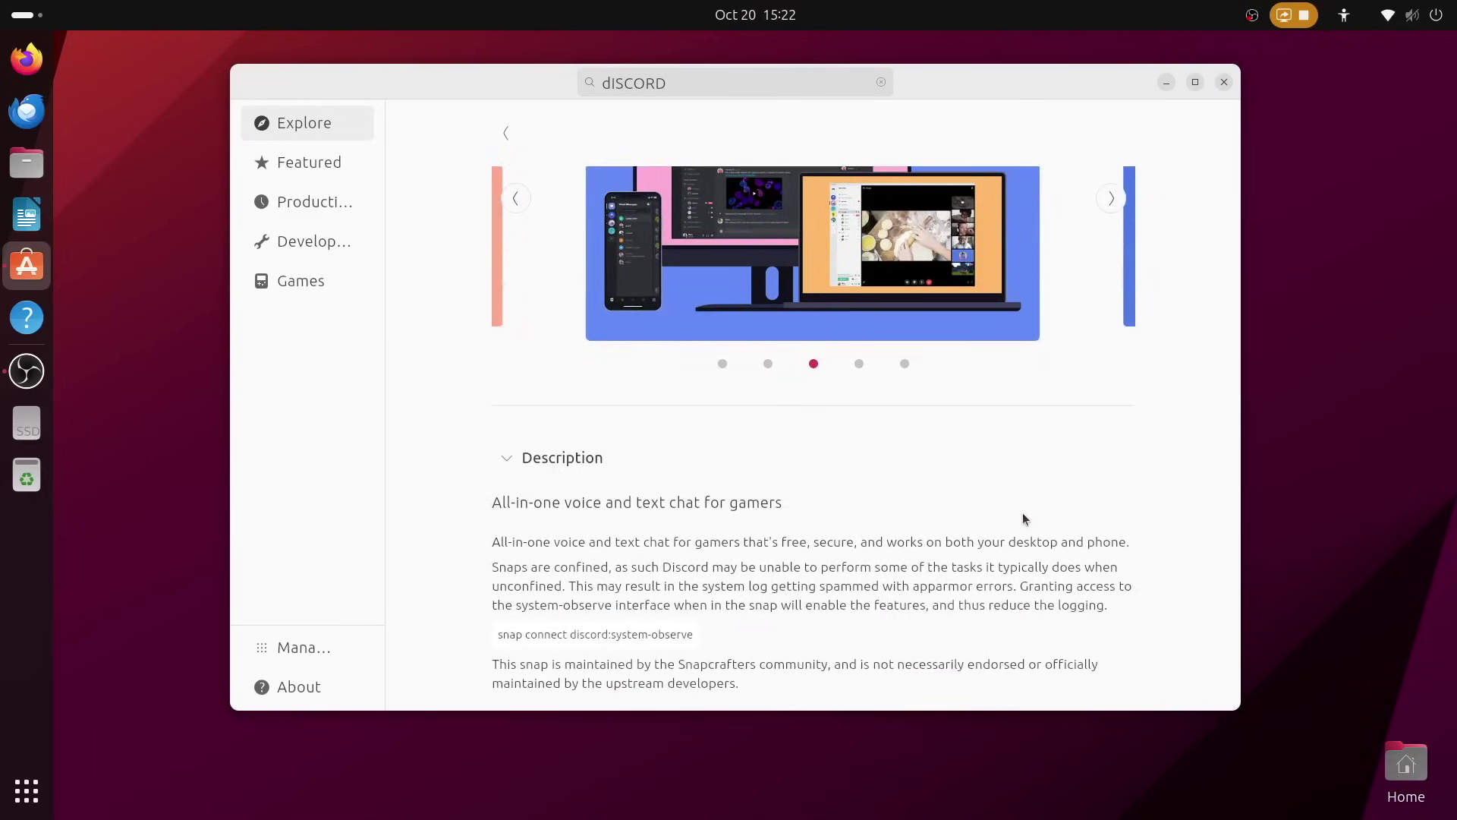
left_click(302, 646)
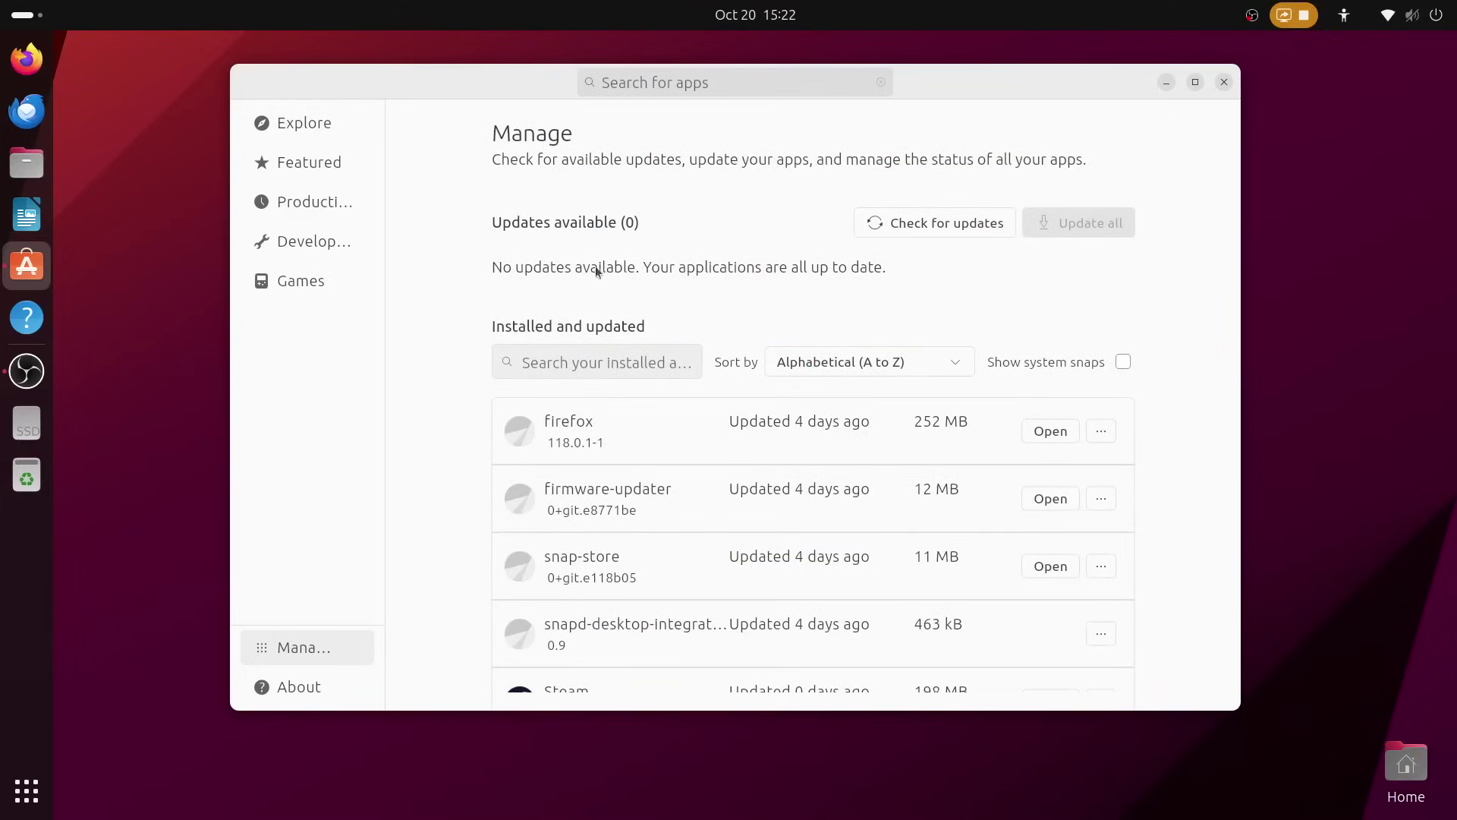
Step: Launch Software Updater by searching 'UPDATE' and move its window toward the screen centre
key("super")
type("UPDATE")
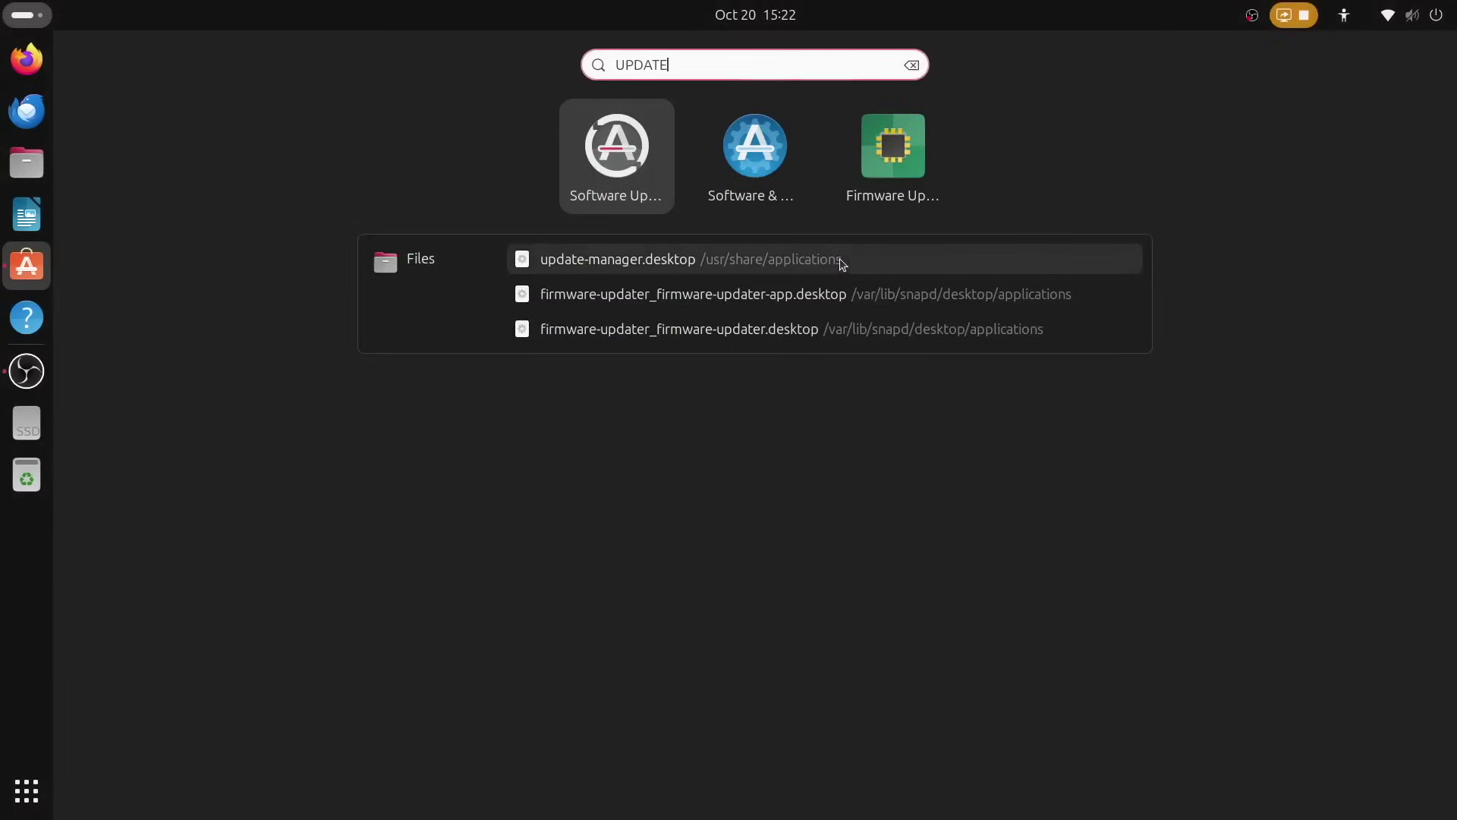
key("Return")
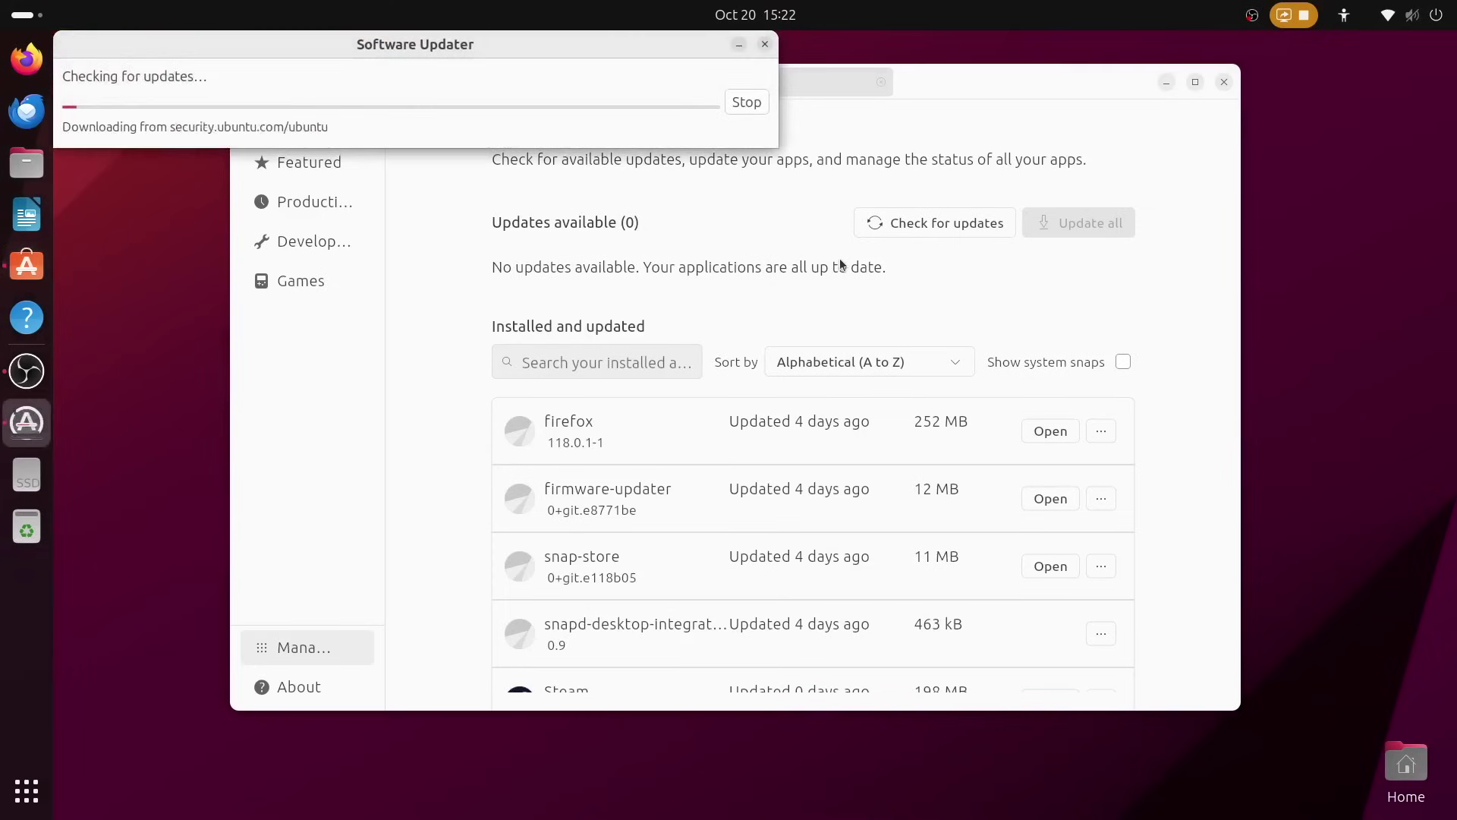
left_click_drag(627, 46, 986, 324)
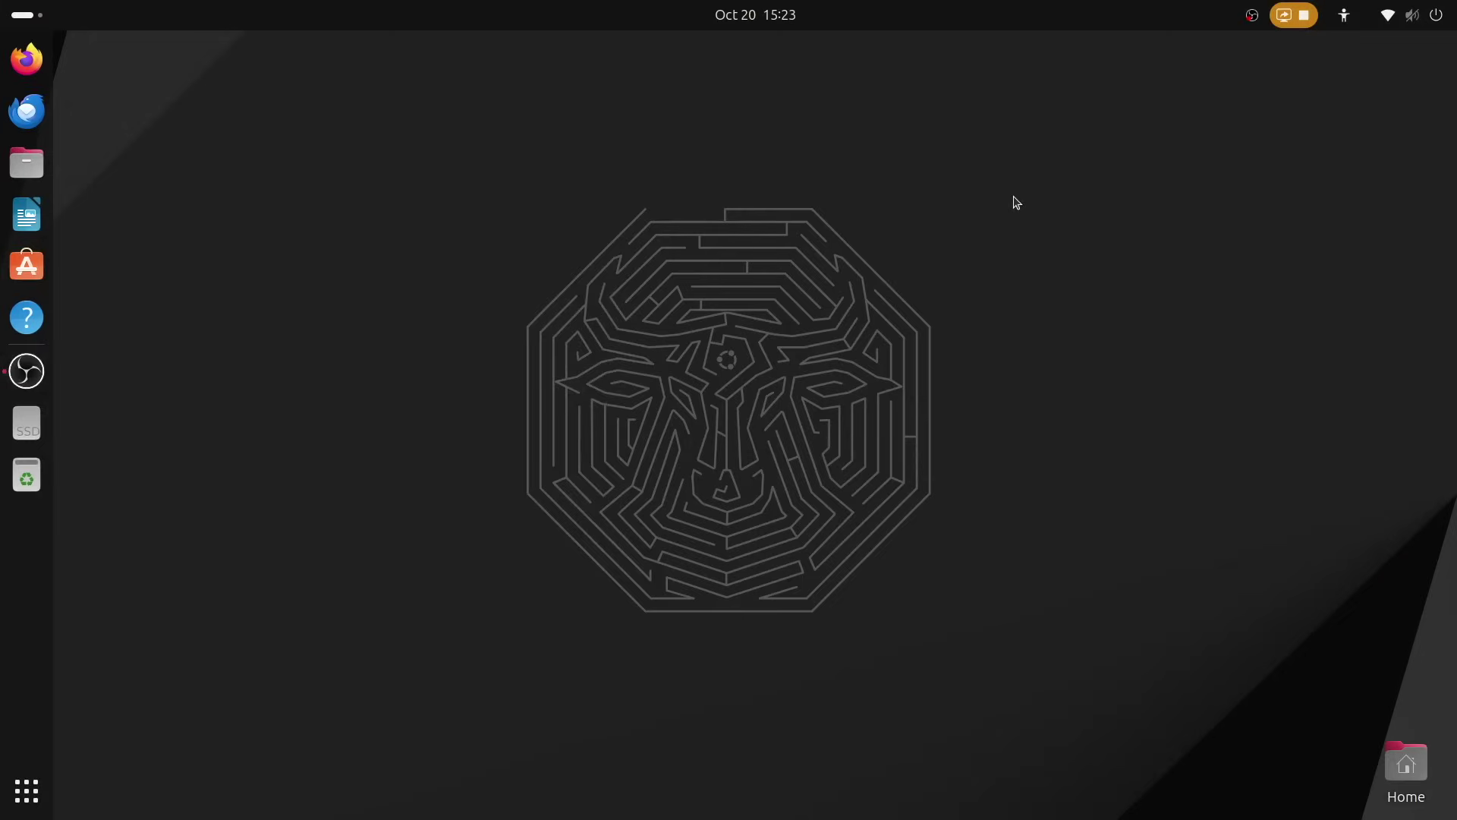
Step: Launch Firmware Updater and view the Samsung MZVPW256HEGL-000H1 drive's details
key("super")
type("Firmwa")
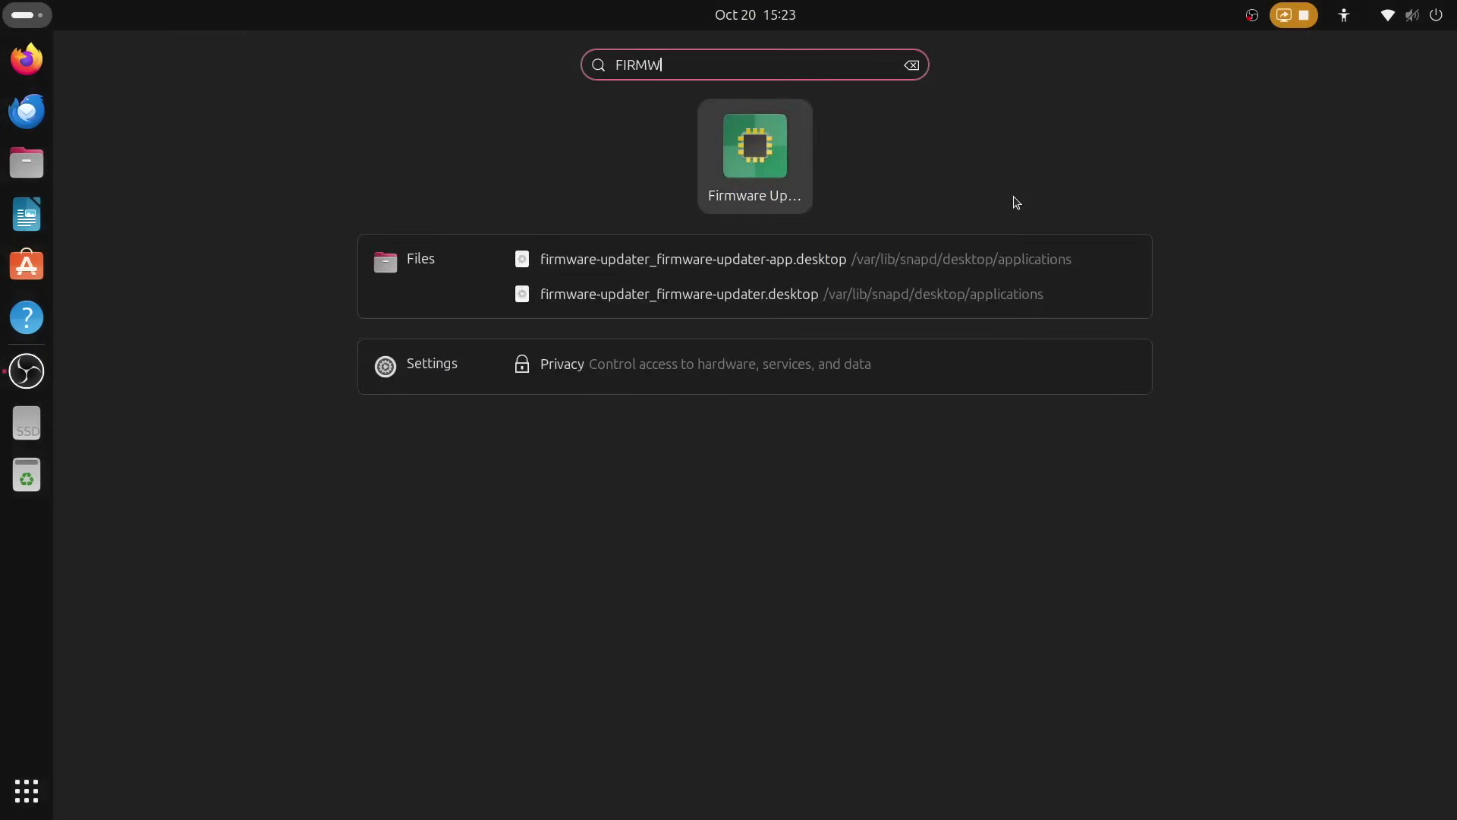
key("Return")
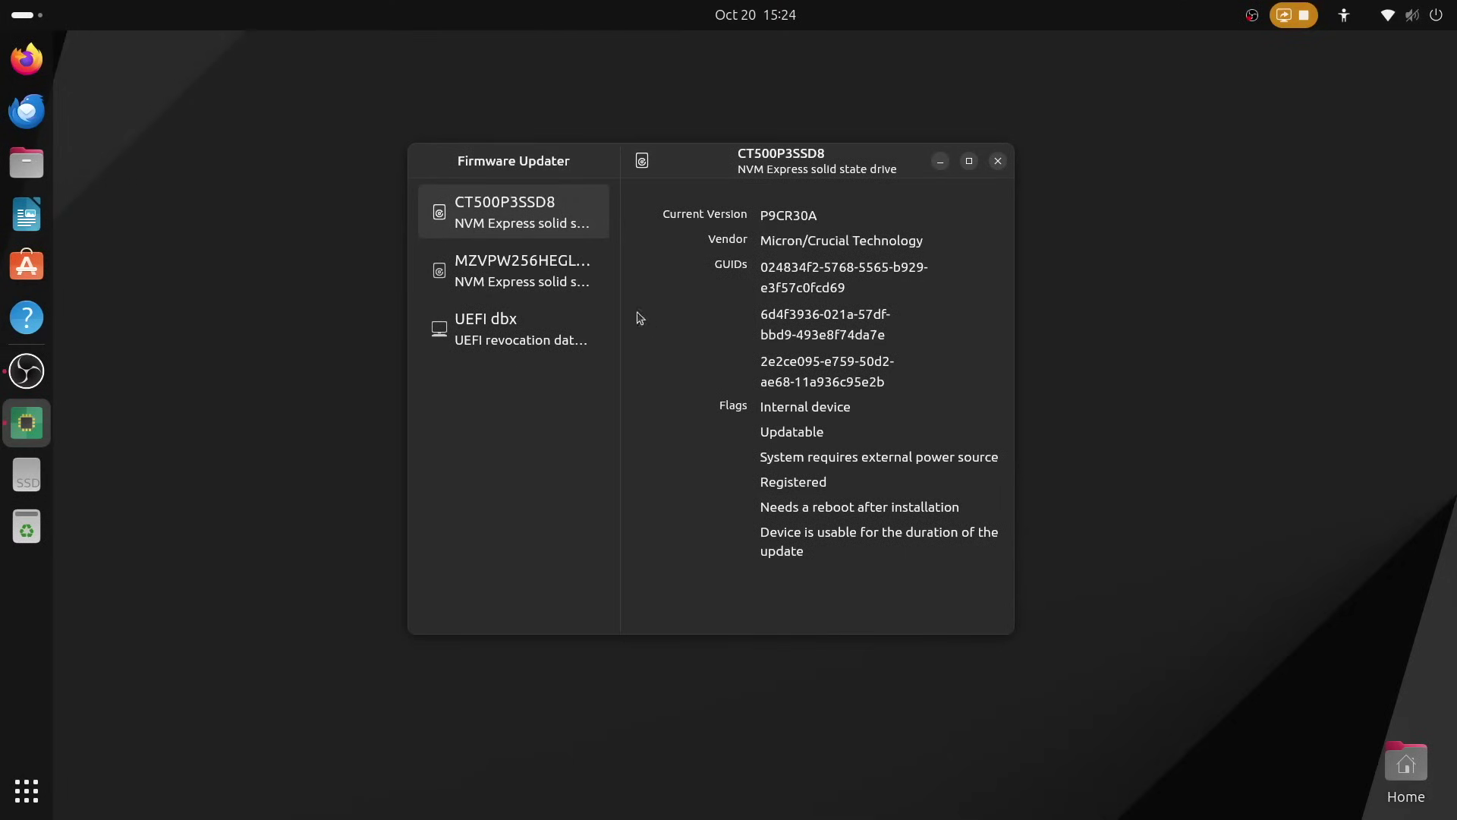
left_click(546, 274)
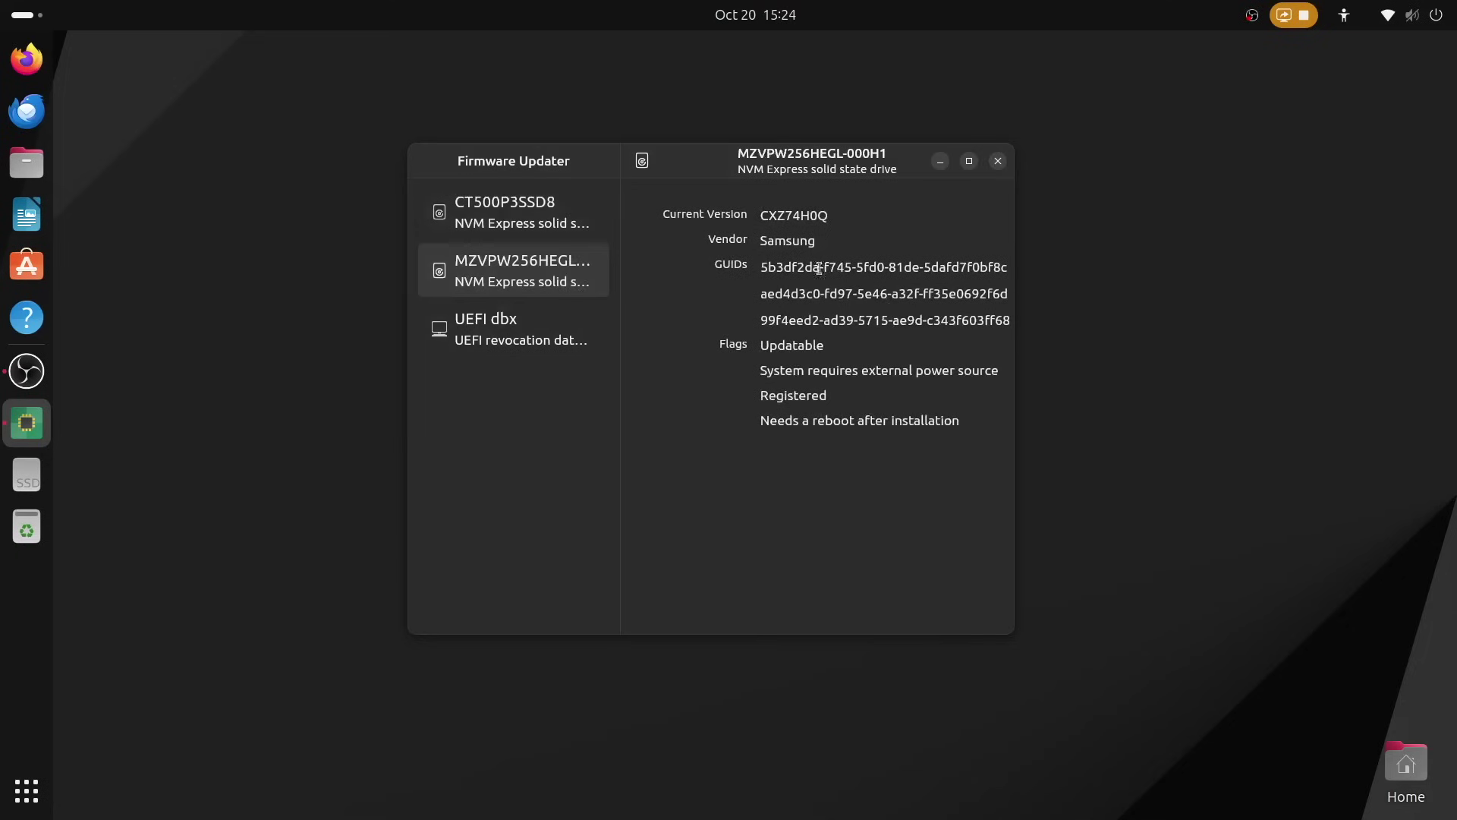
Step: Inspect the UEFI dbx database and its available versions, then return to its details
left_click(555, 349)
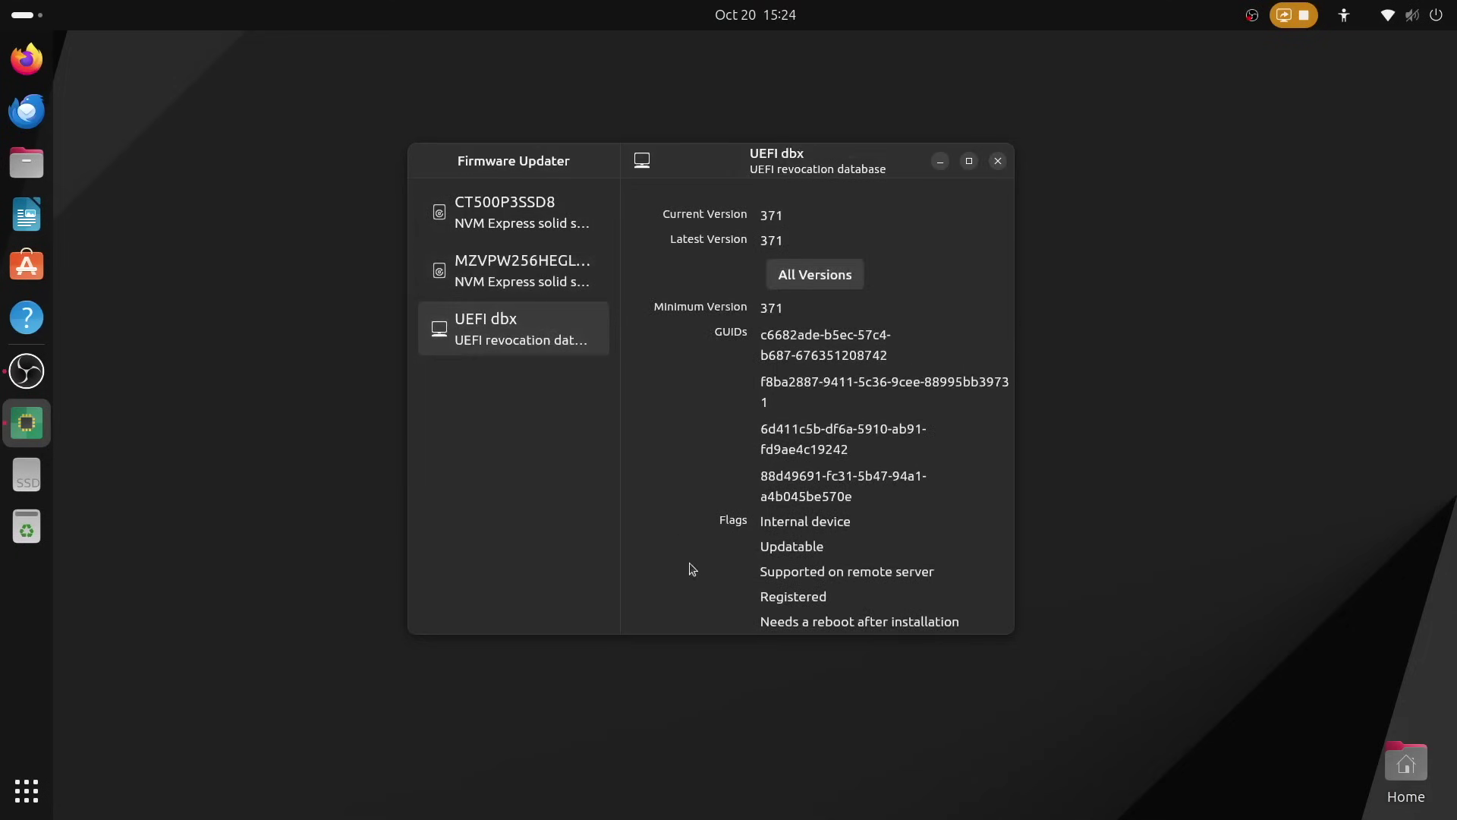
left_click(858, 281)
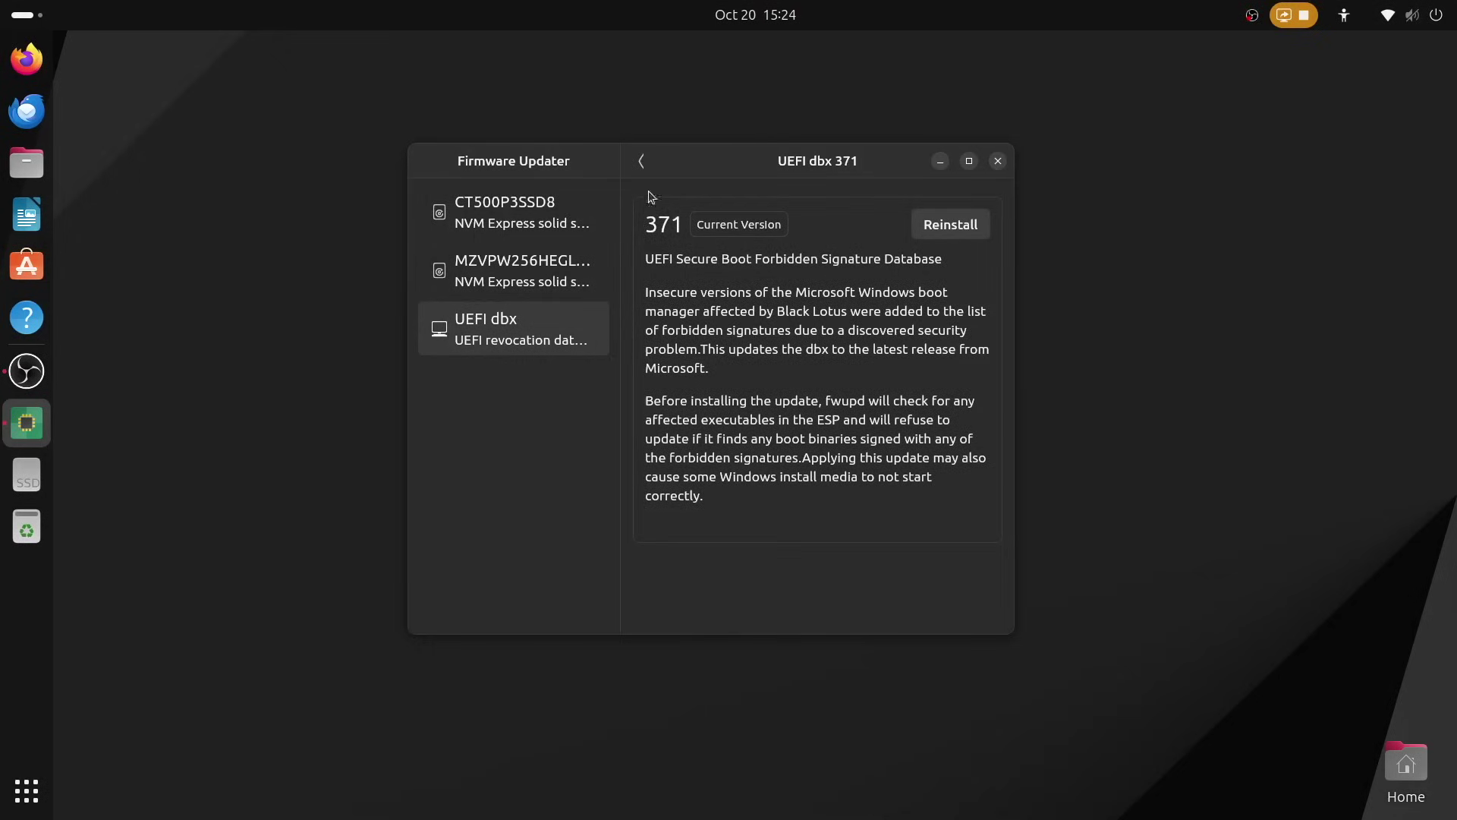
left_click(642, 161)
scroll(870, 393, "down", 2)
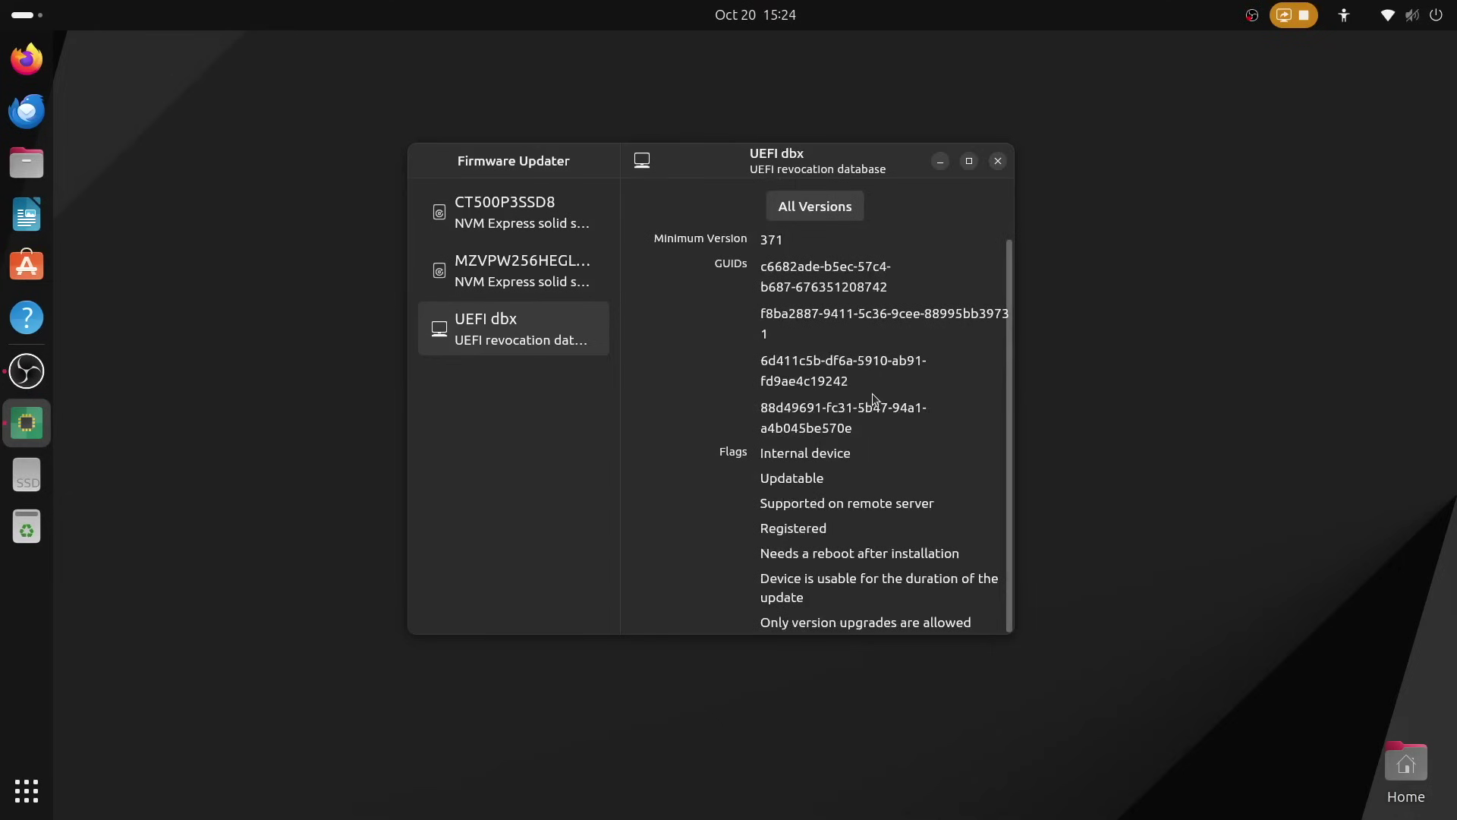
scroll(872, 393, "up", 2)
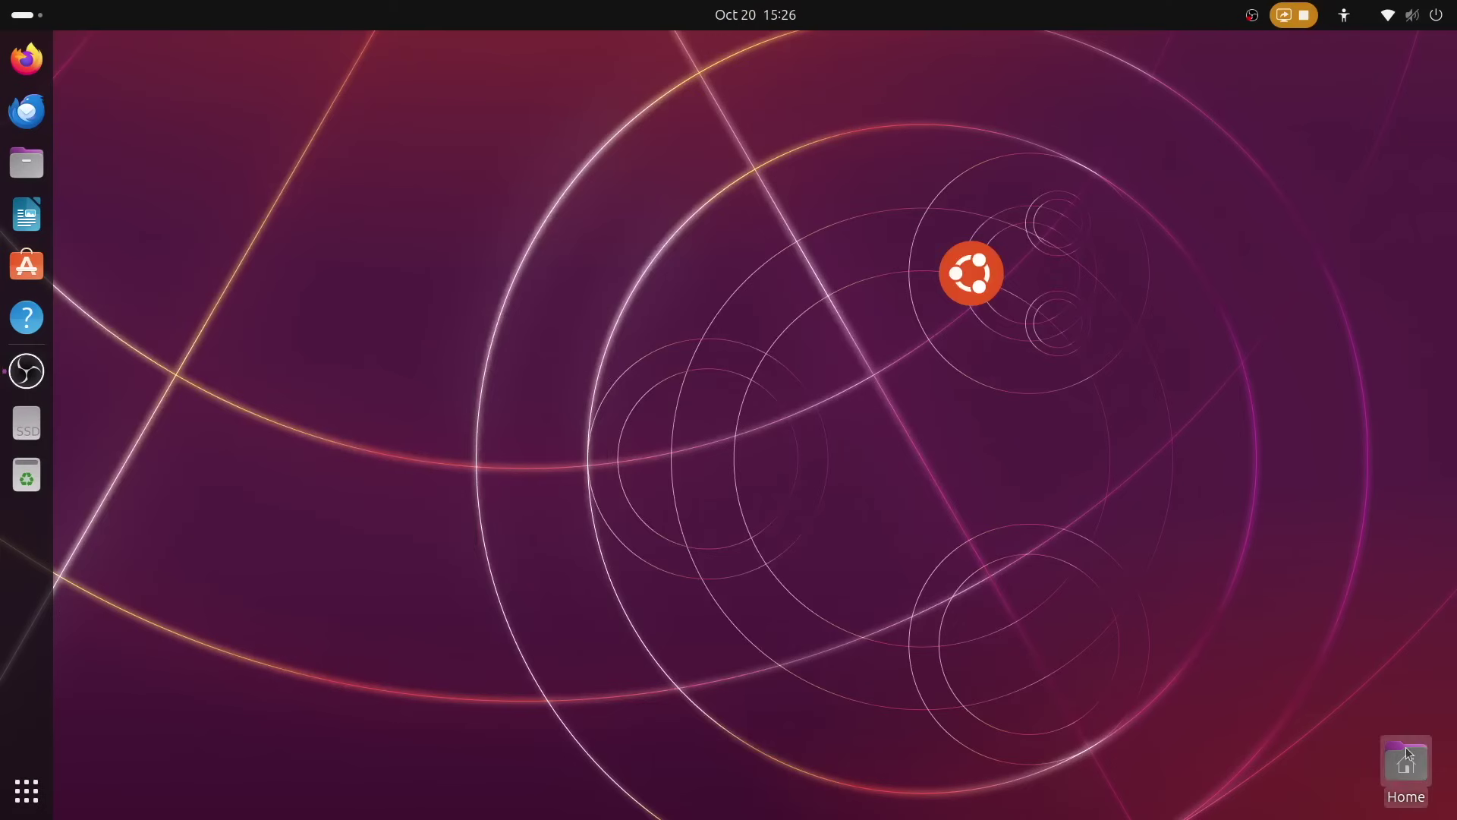
Step: Open the Home folder in Files, App Center and Firmware Updater
double_click(1396, 755)
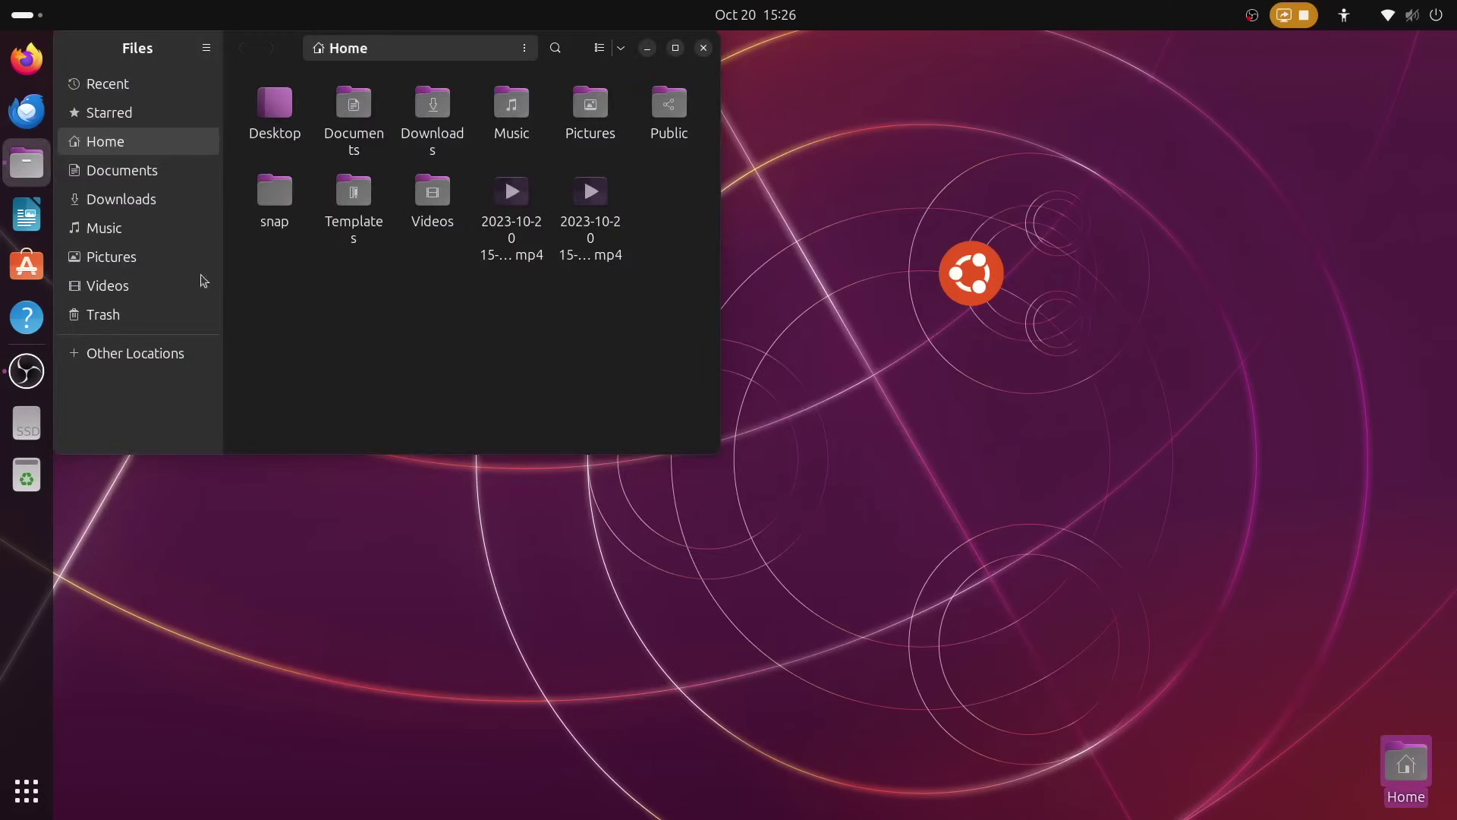
left_click(27, 266)
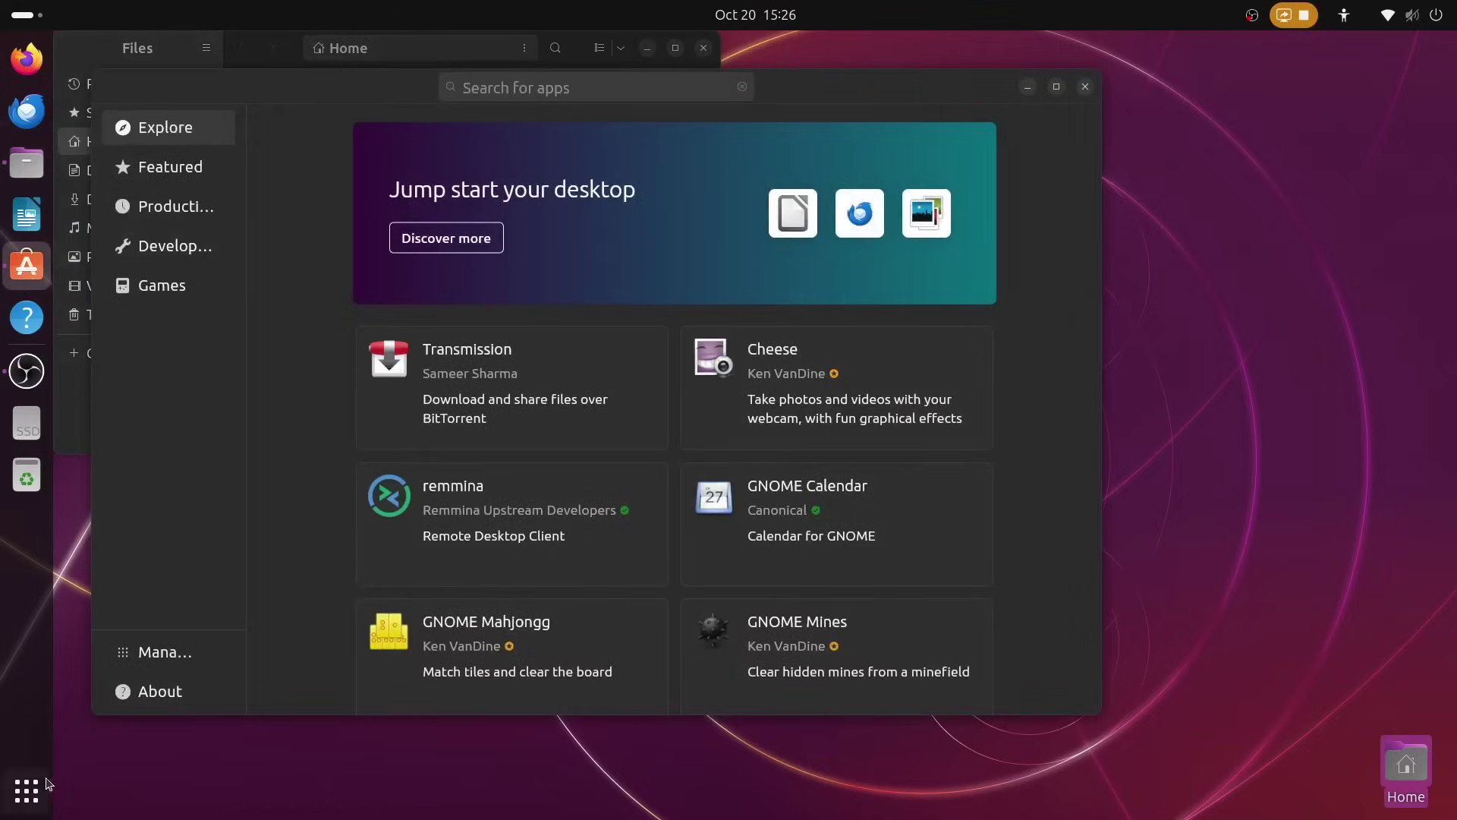
left_click(46, 784)
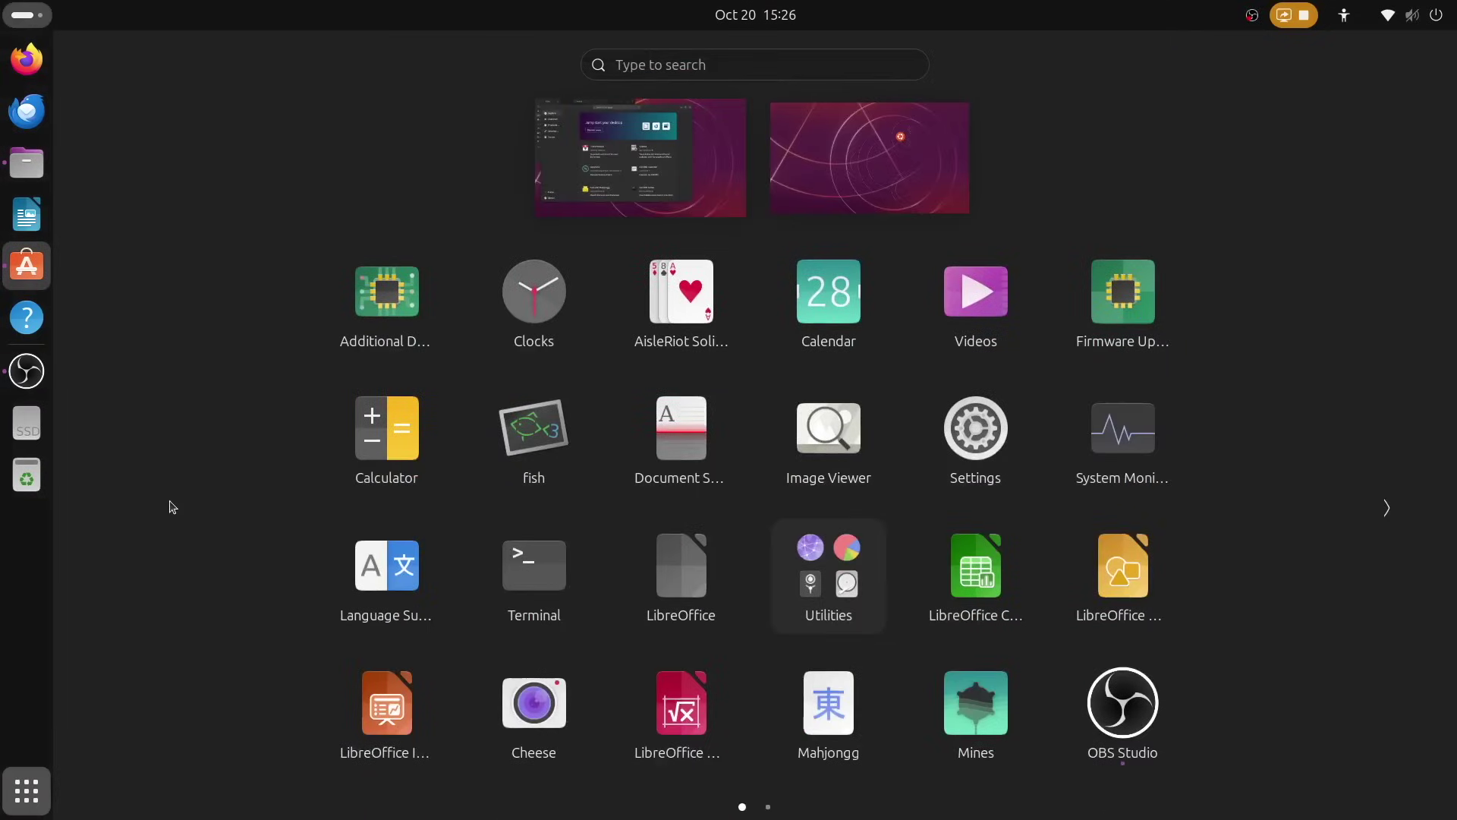
left_click(1153, 292)
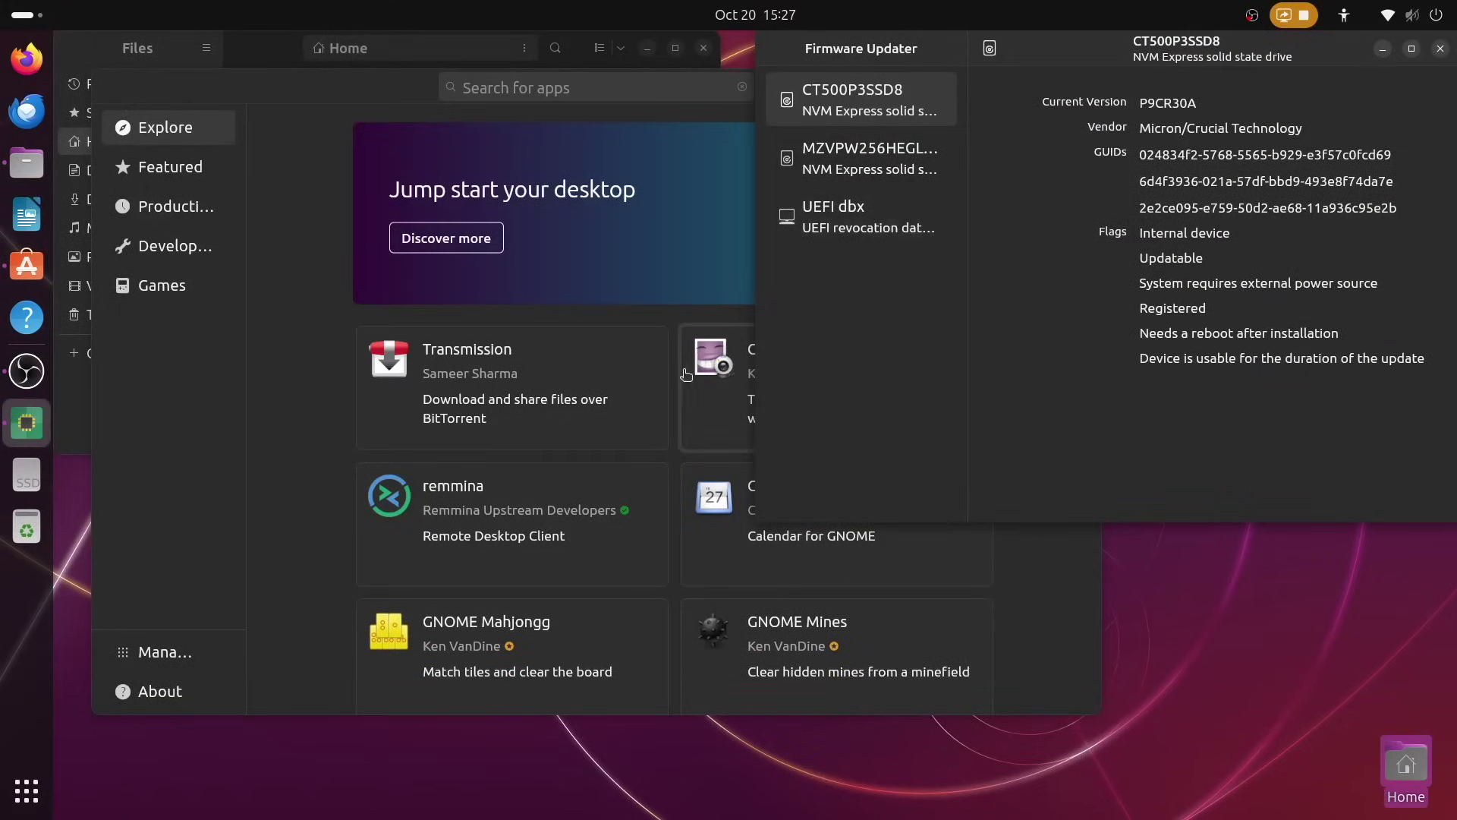
Step: Tile App Center across the bottom half and widen Files against Firmware Updater on top
left_click_drag(452, 74, 451, 118)
mouse_move(296, 51)
left_mouse_down()
mouse_move(3, 51)
mouse_move(297, 51)
left_mouse_up()
left_click(263, 517)
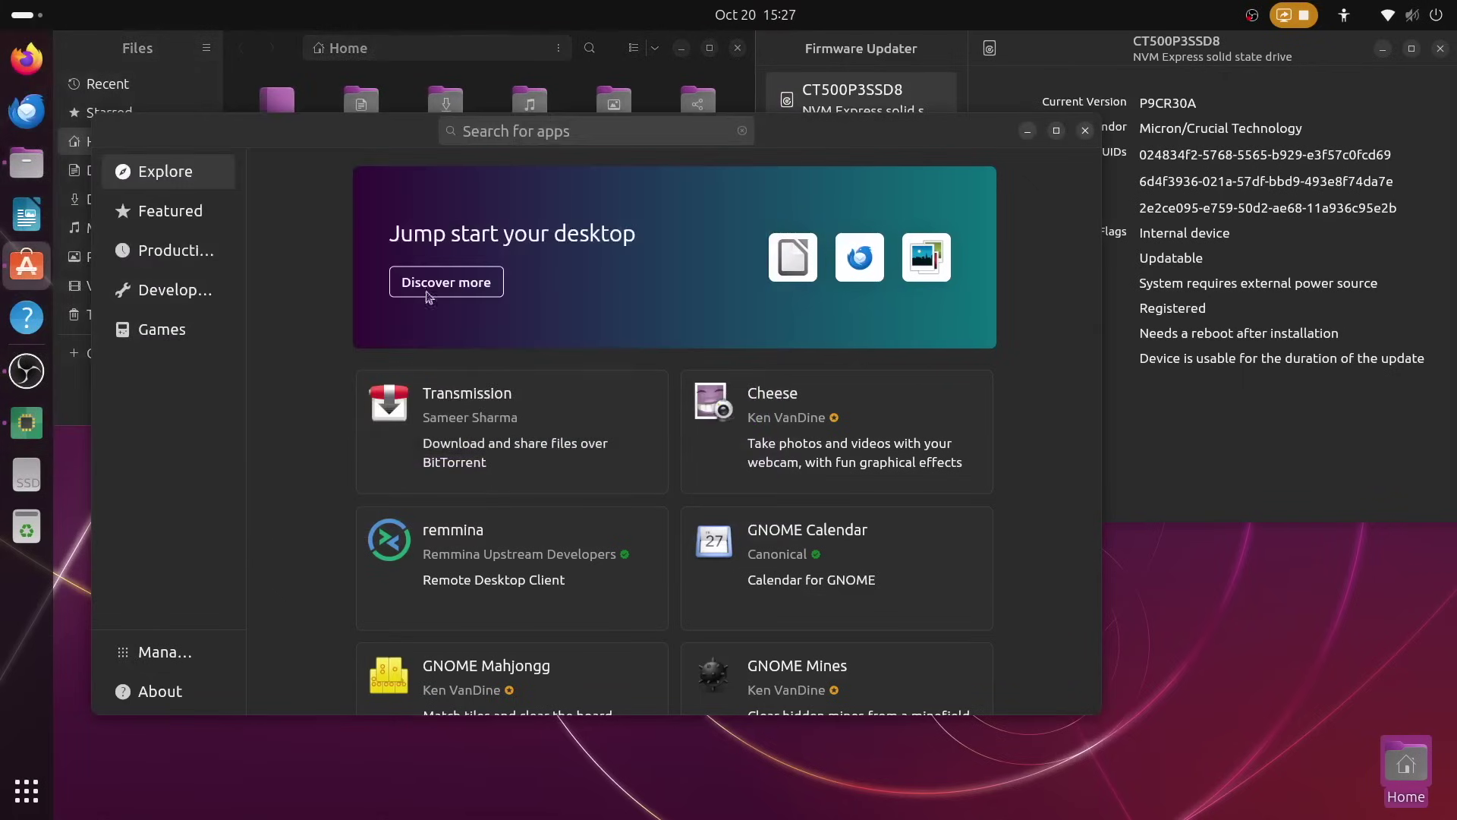
left_click_drag(400, 150, 751, 816)
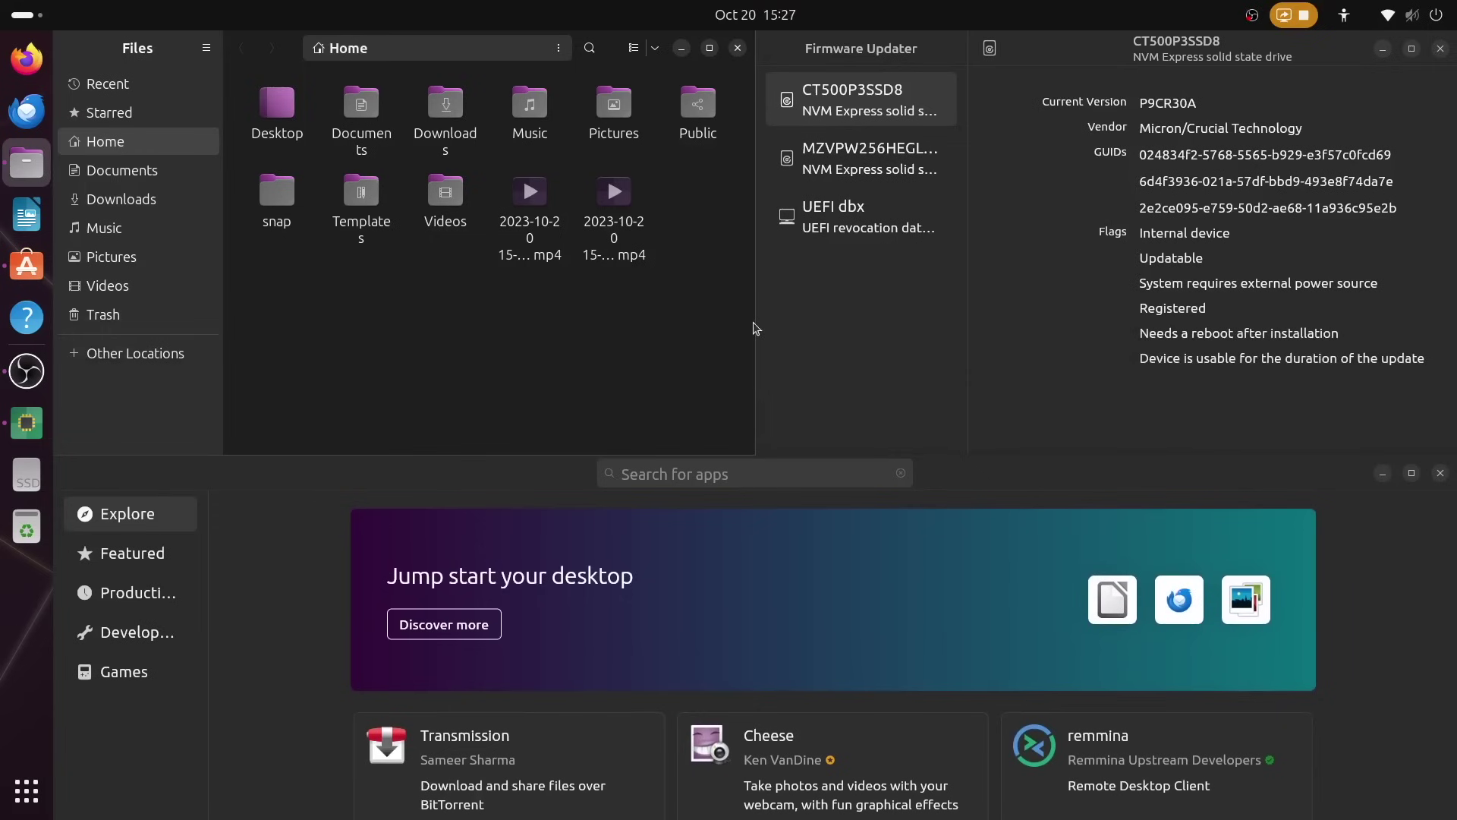
left_click_drag(755, 327, 811, 355)
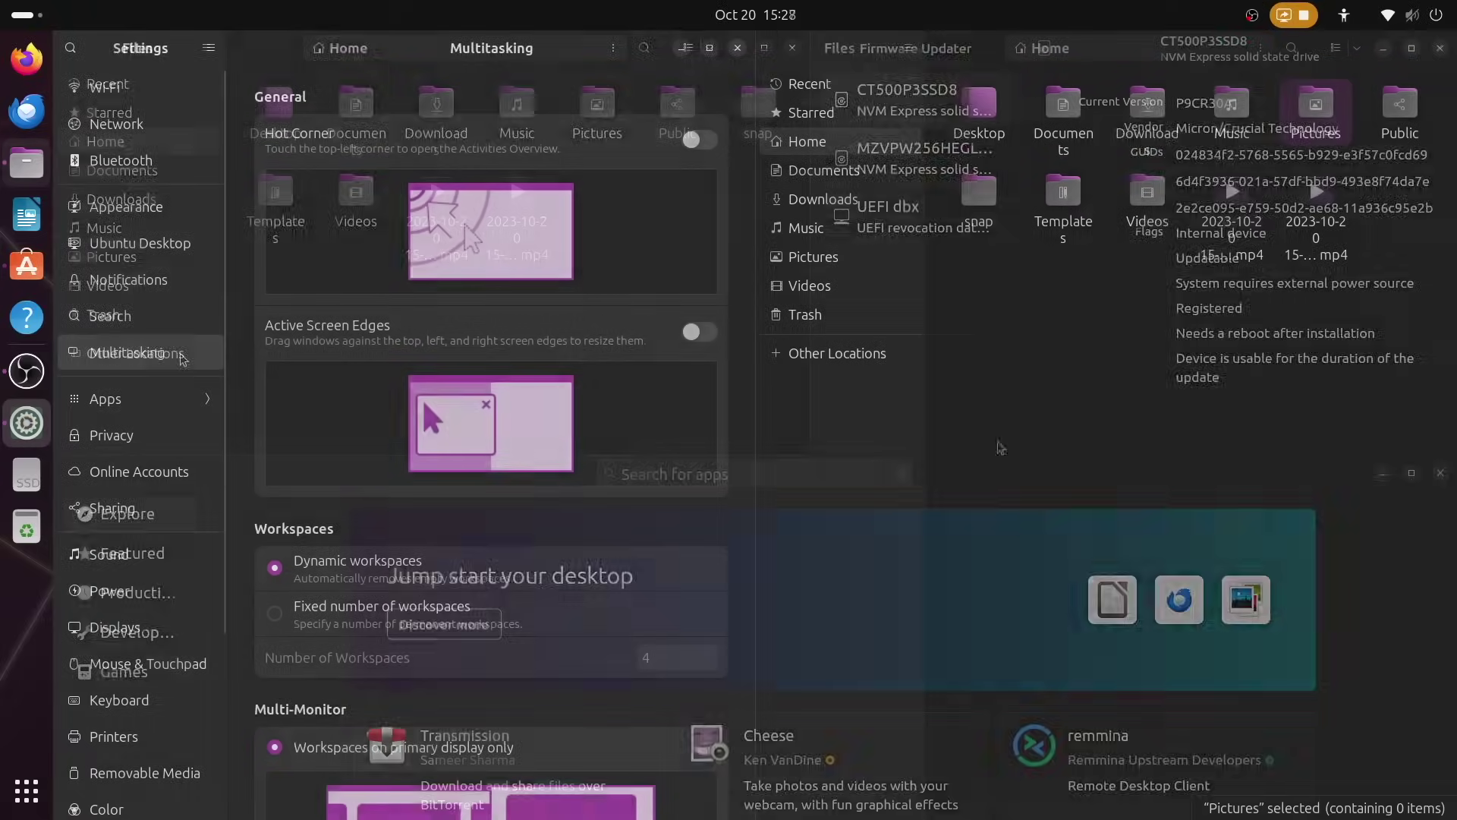
Step: In Settings, view the Displays page and then the Mouse & Touchpad page
scroll(410, 338, "down", 10)
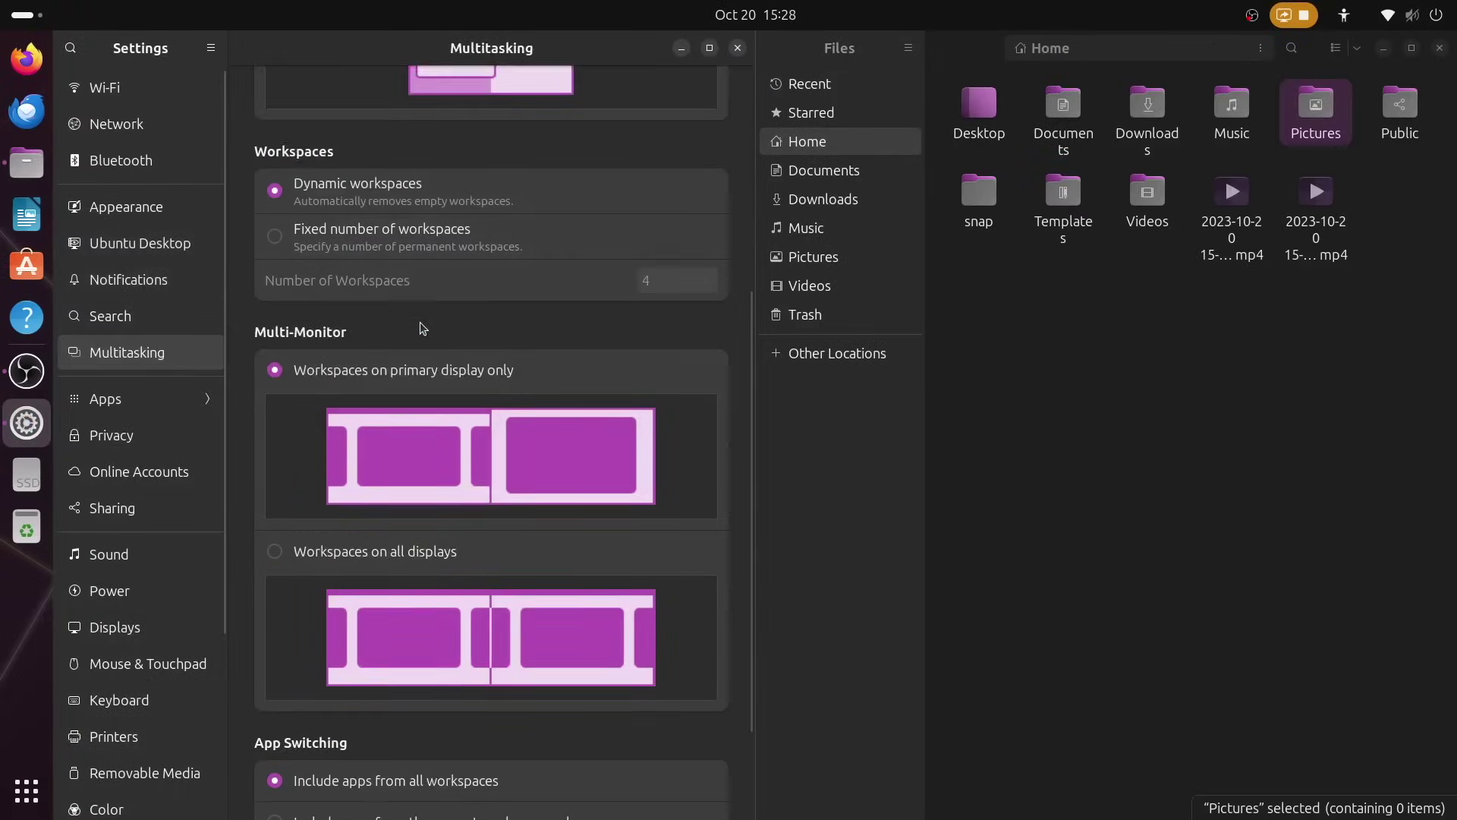
left_click(114, 627)
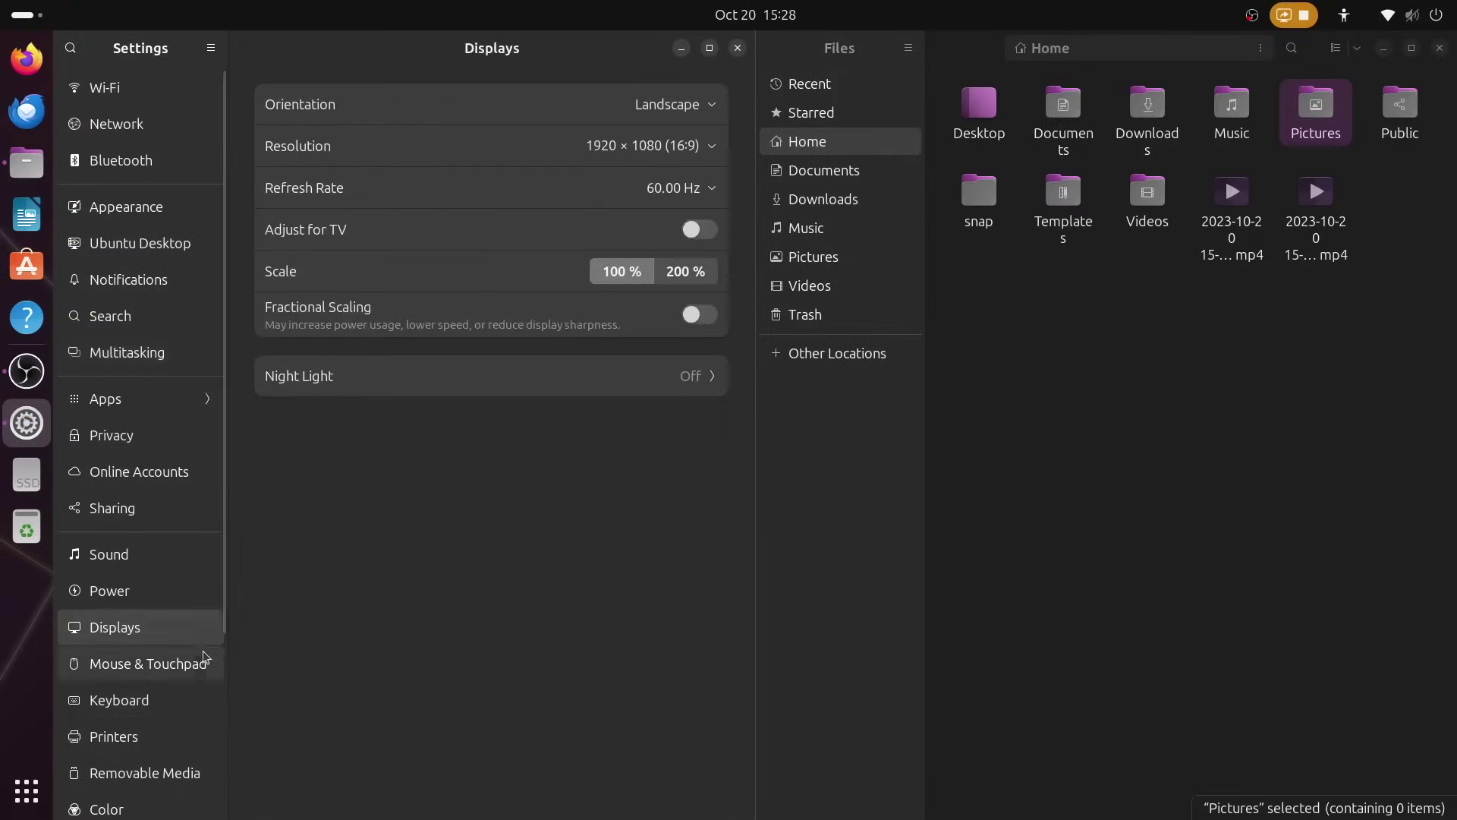
left_click(182, 668)
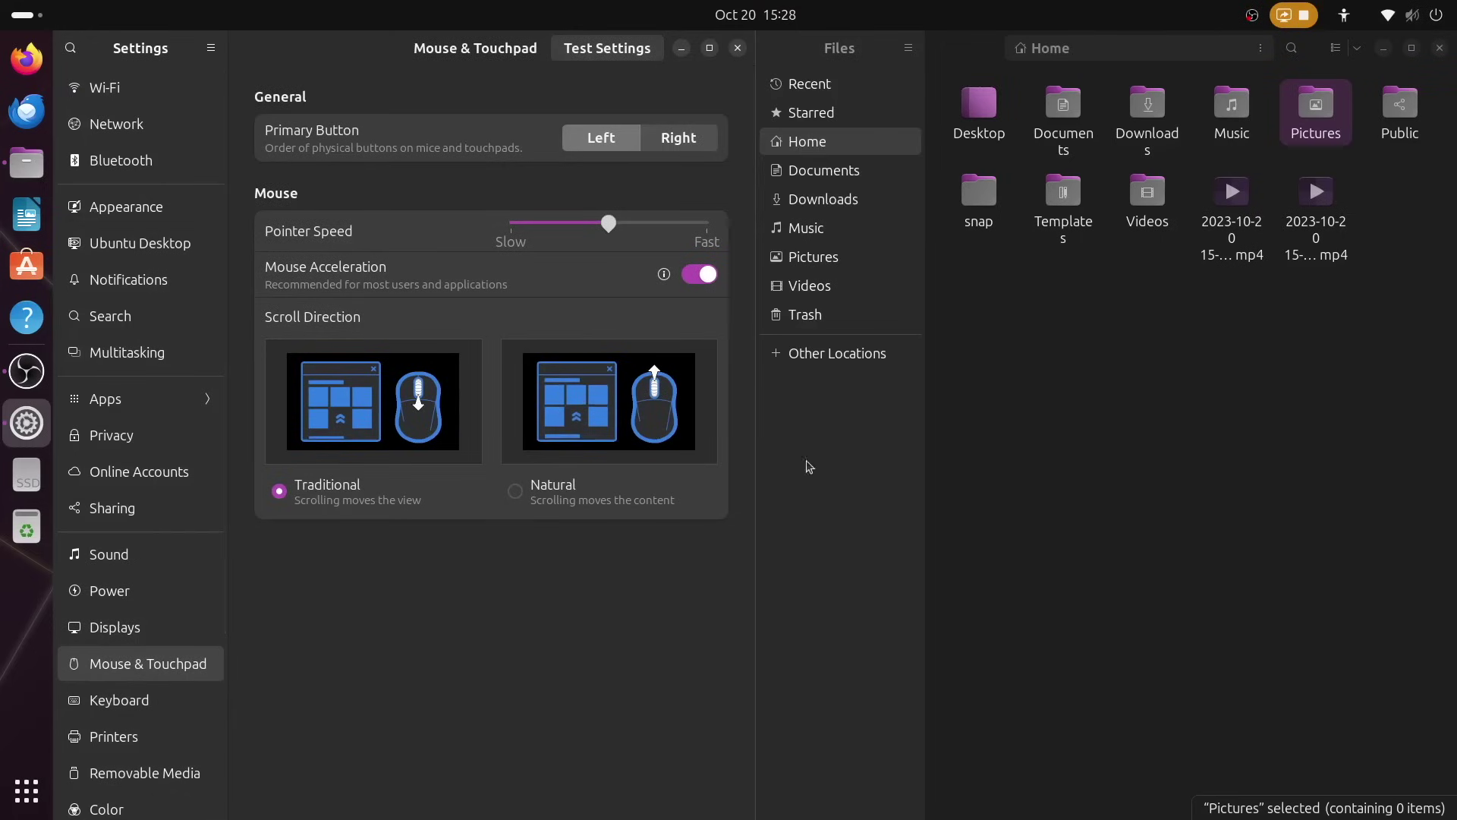
Step: In Files, view the Templates folder's options, then open a terminal in the Home folder
left_click(1194, 490)
right_click(1078, 182)
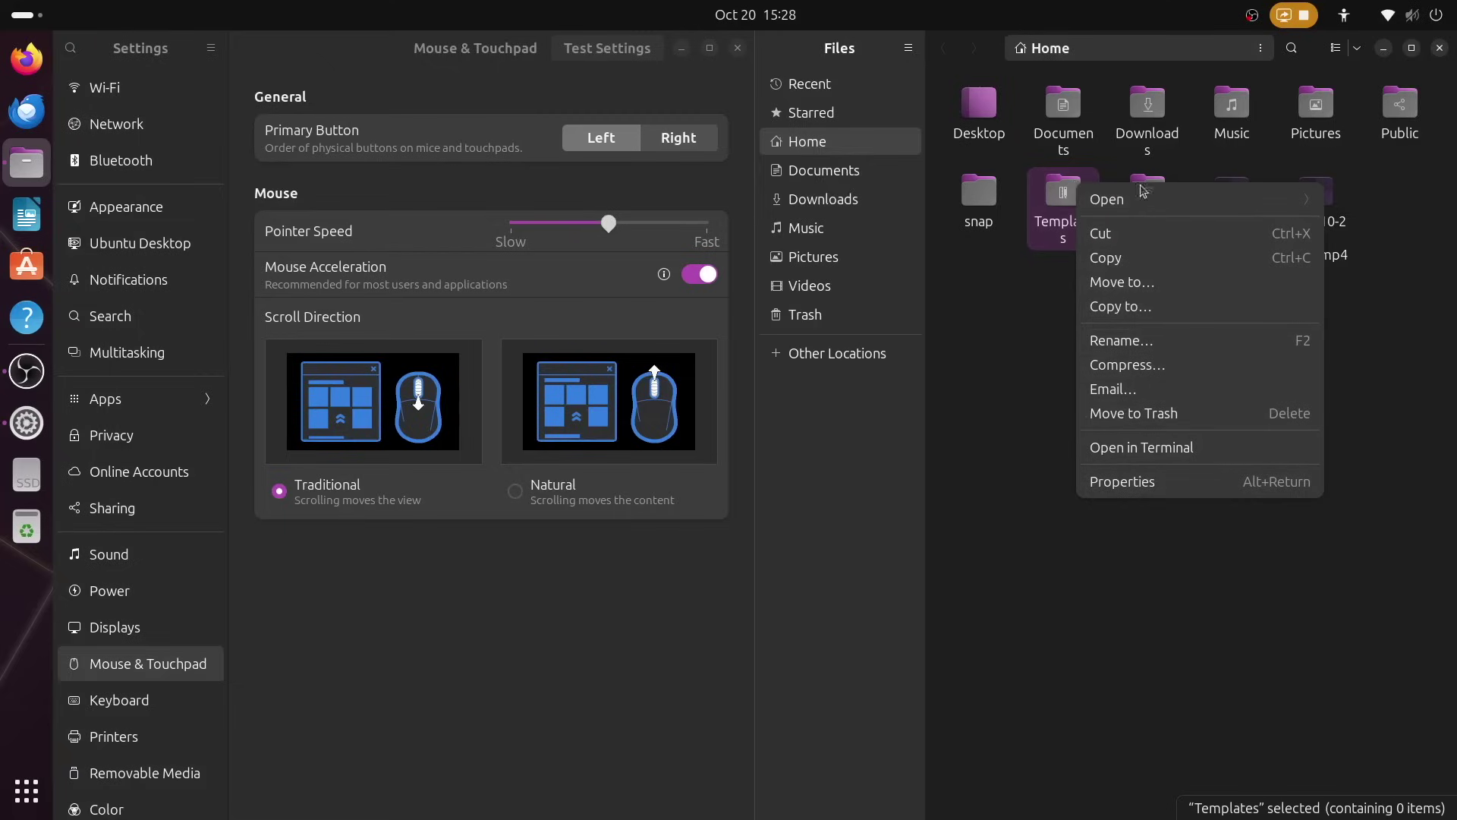
left_click(1005, 461)
right_click(1011, 465)
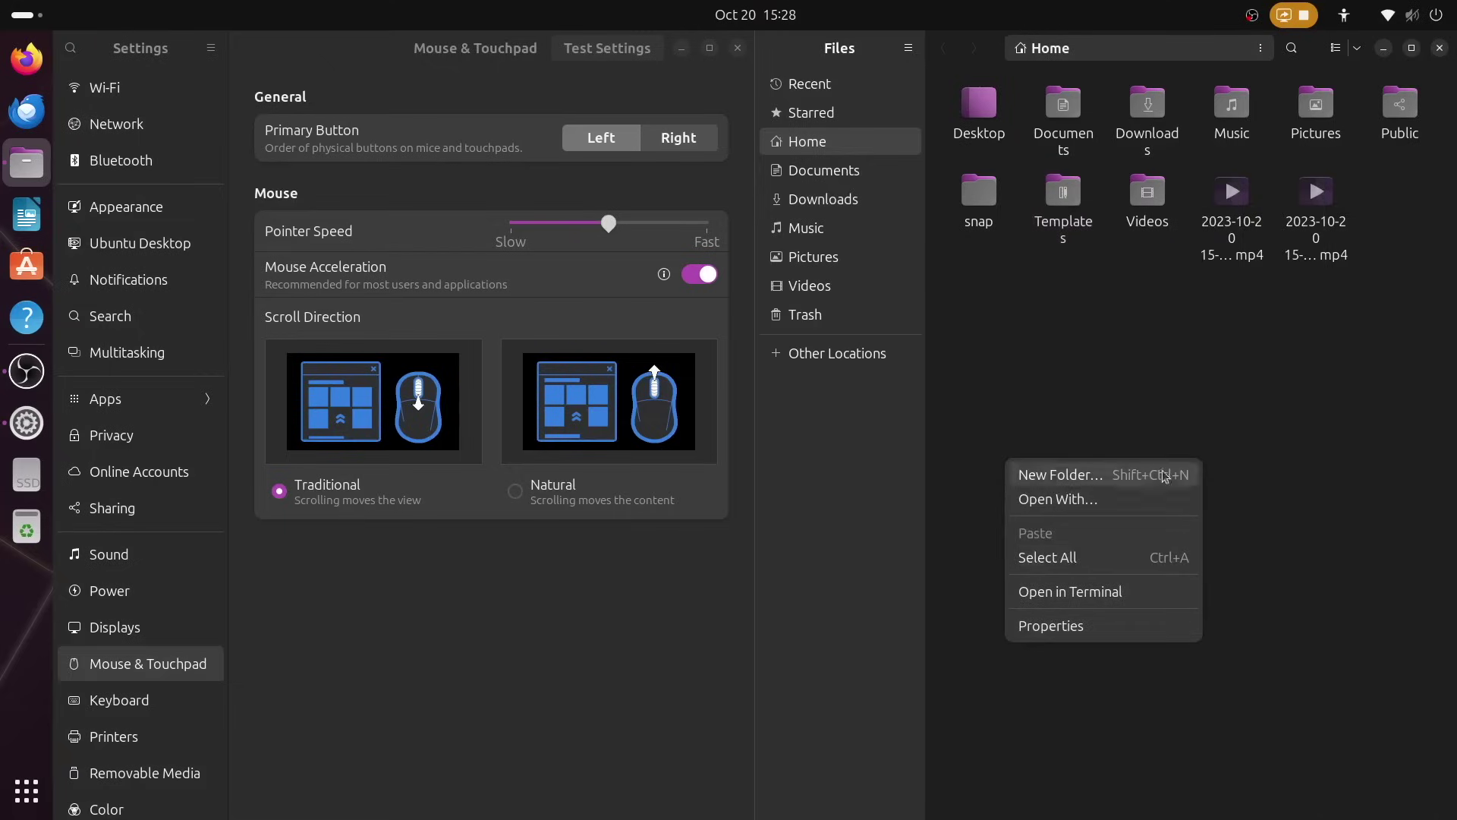
left_click(1139, 591)
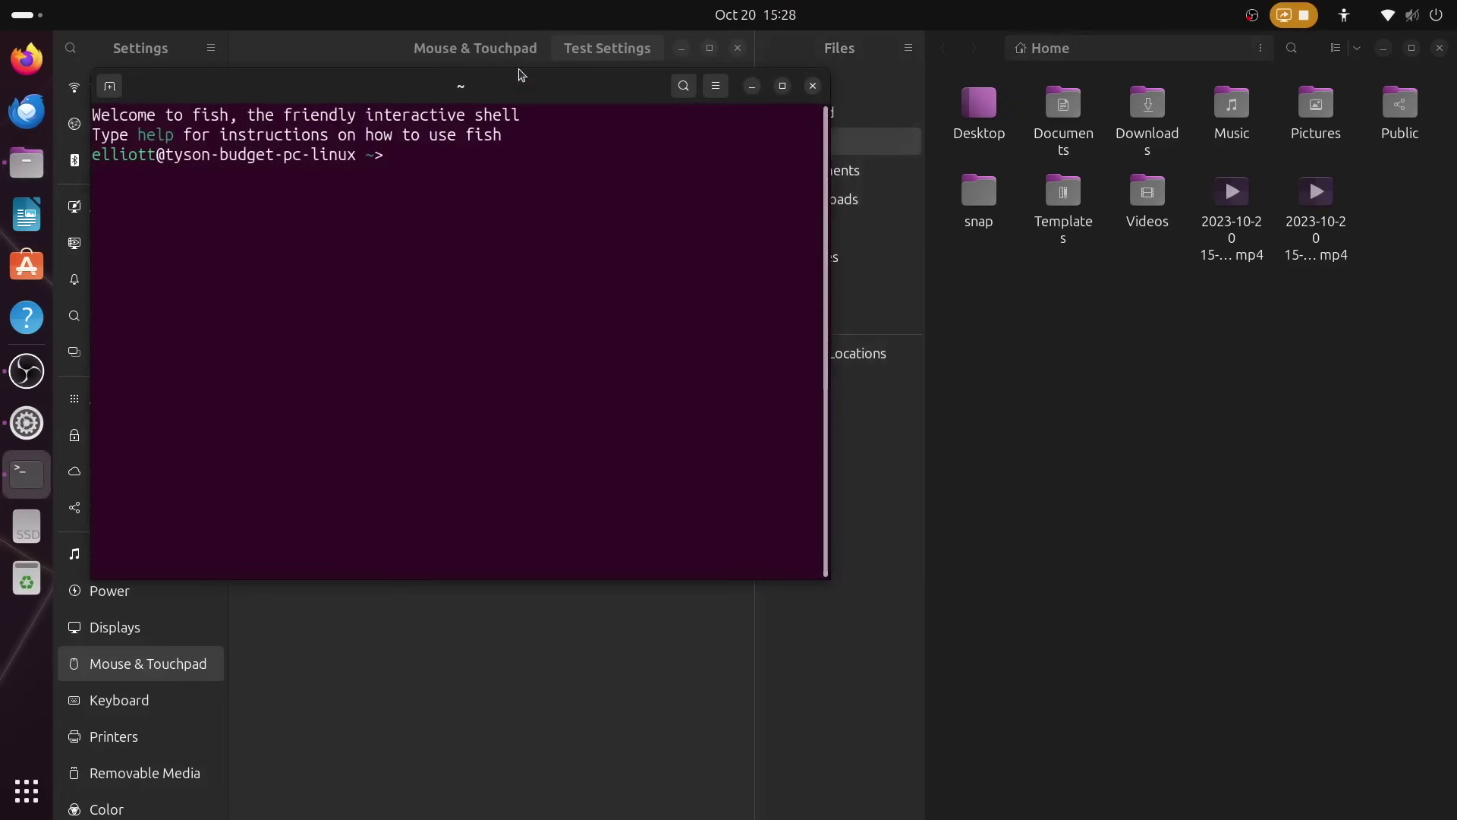
Step: Tile the terminal into the bottom-right quarter and adjust its height split with Files
left_click_drag(536, 89, 1452, 775)
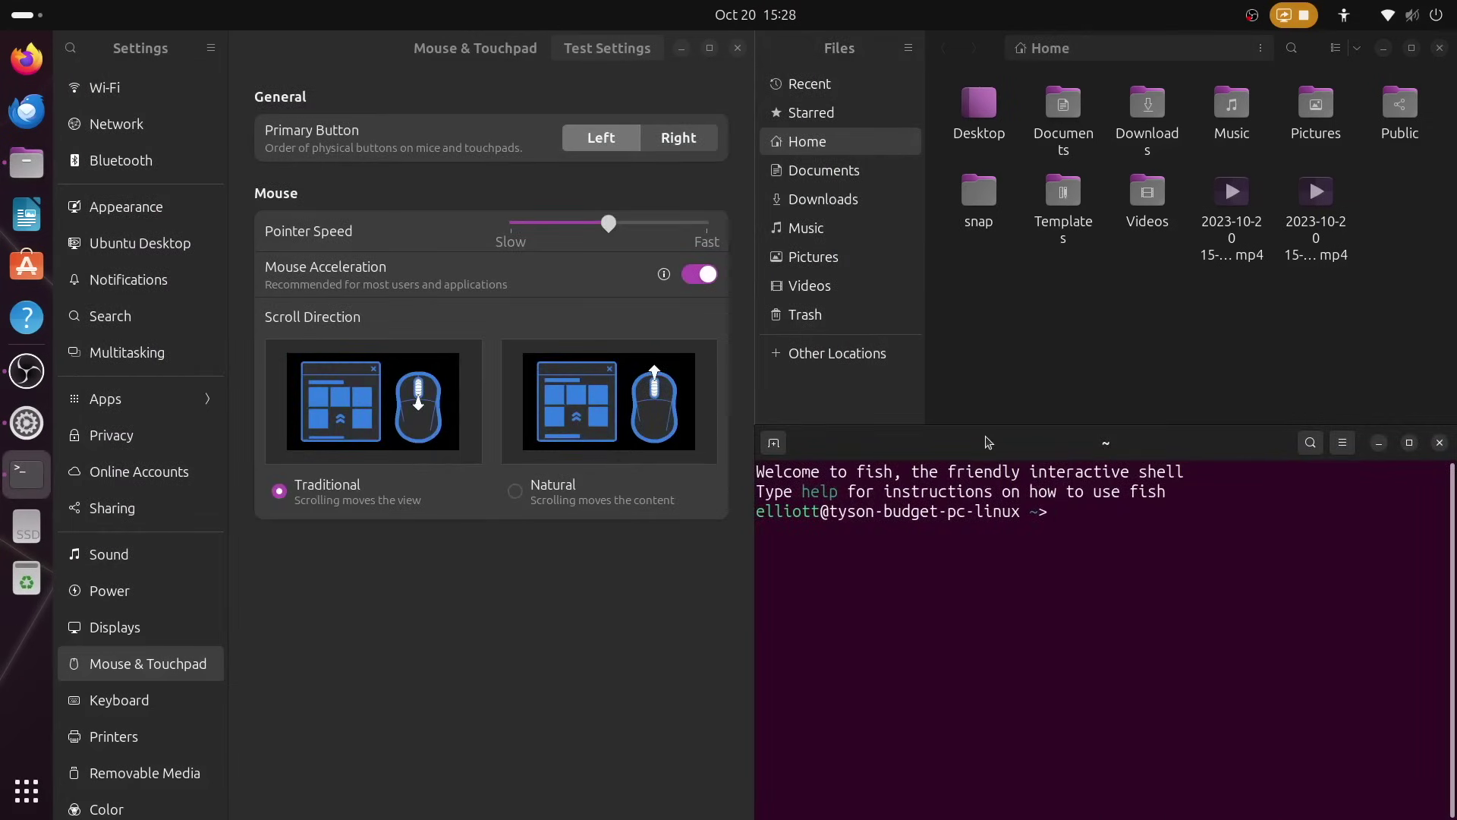
left_click(1017, 331)
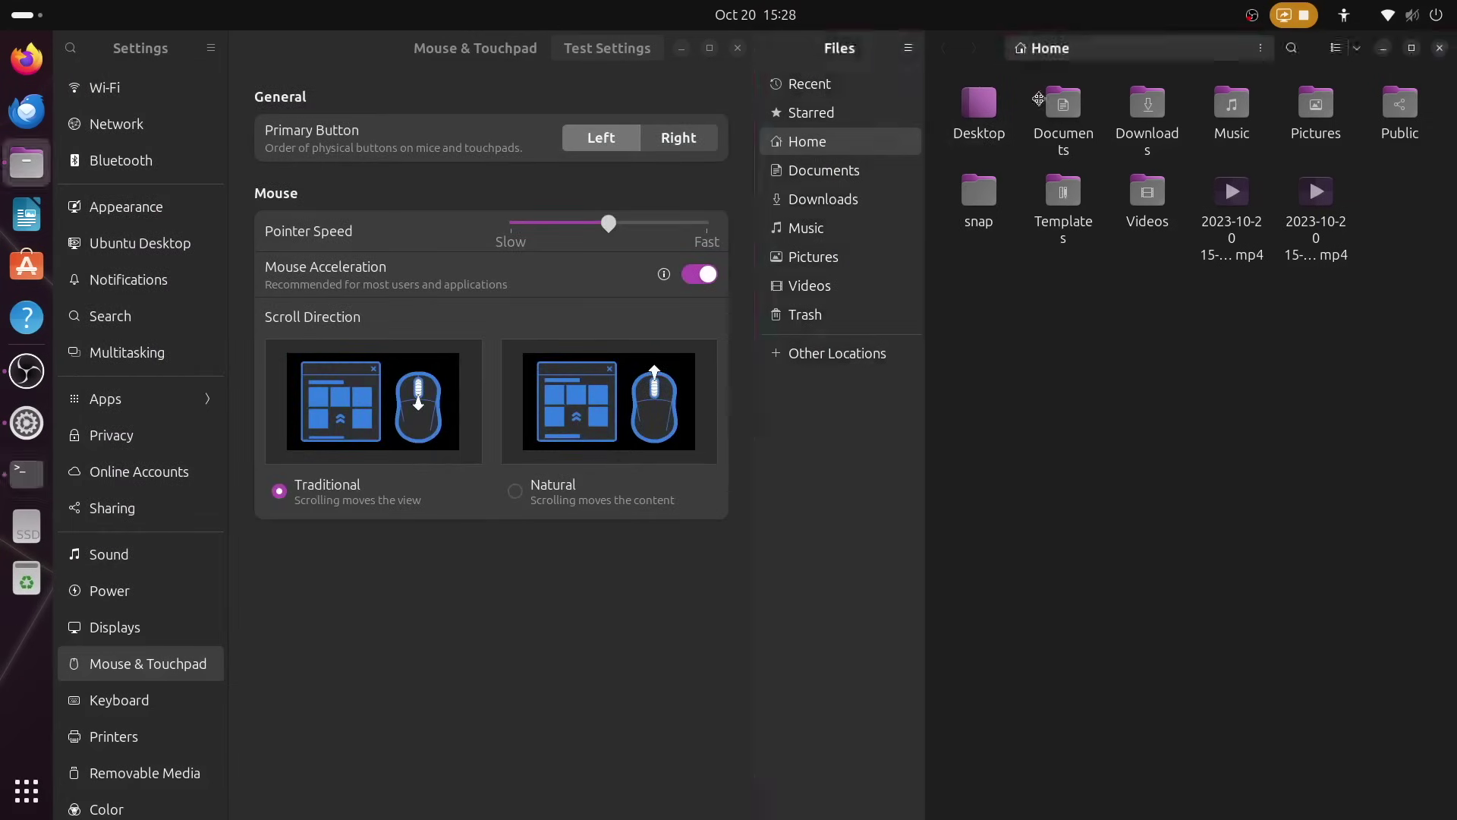
left_click_drag(1006, 432, 978, 446)
Step: Close the Files, terminal and Settings windows
left_click(999, 464)
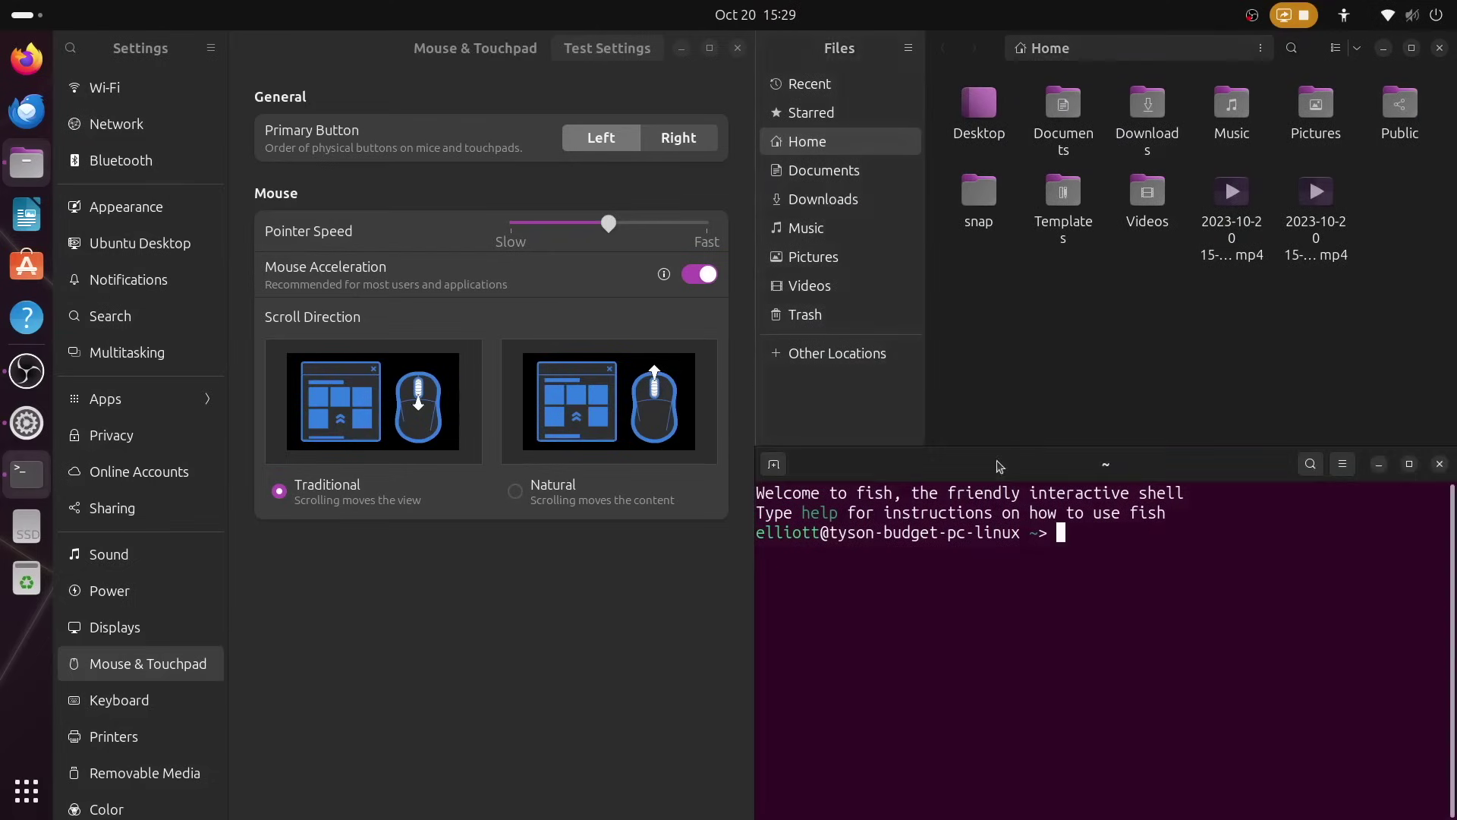
left_click(1442, 48)
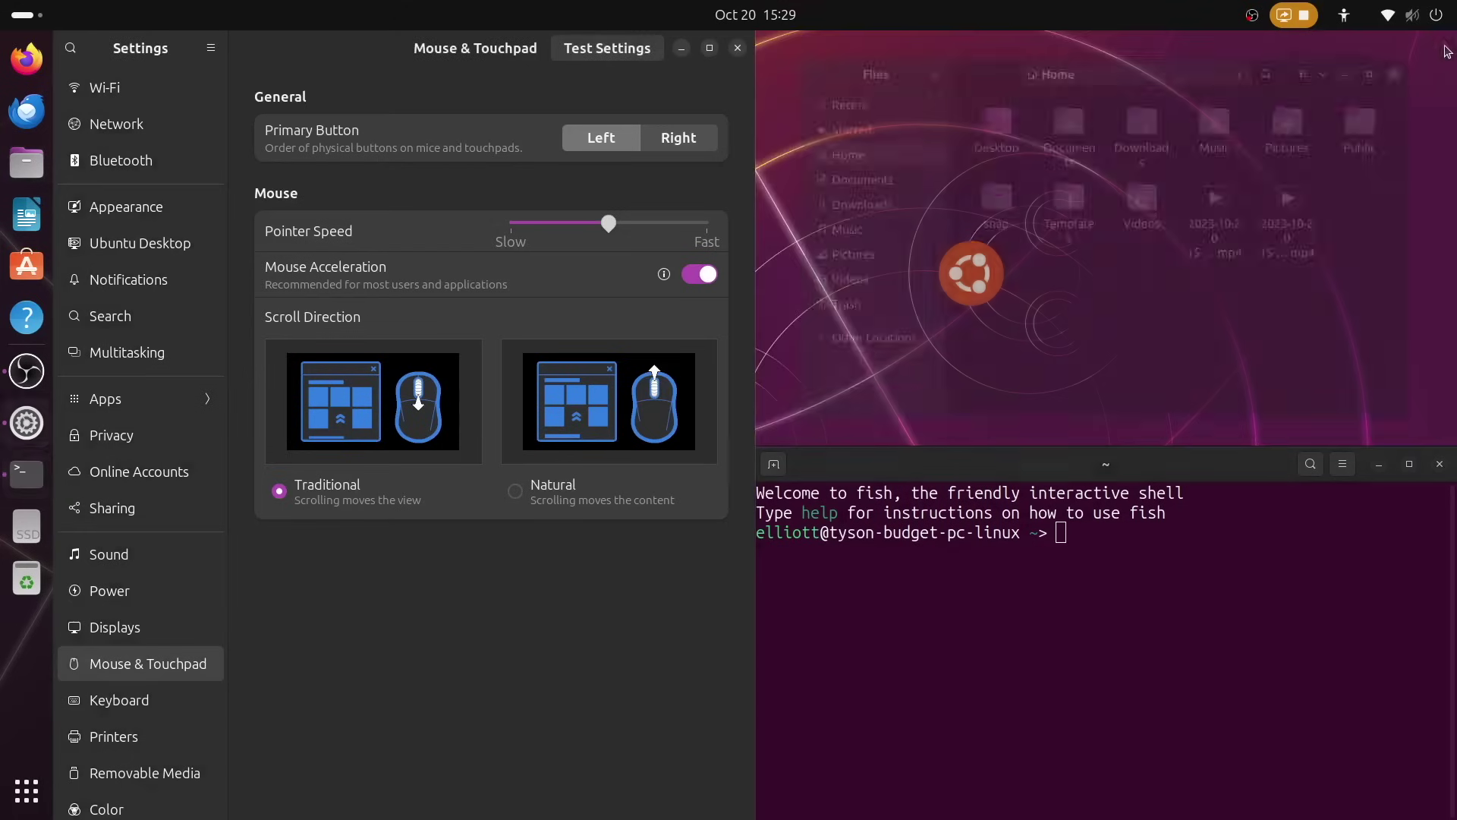
left_click(1441, 465)
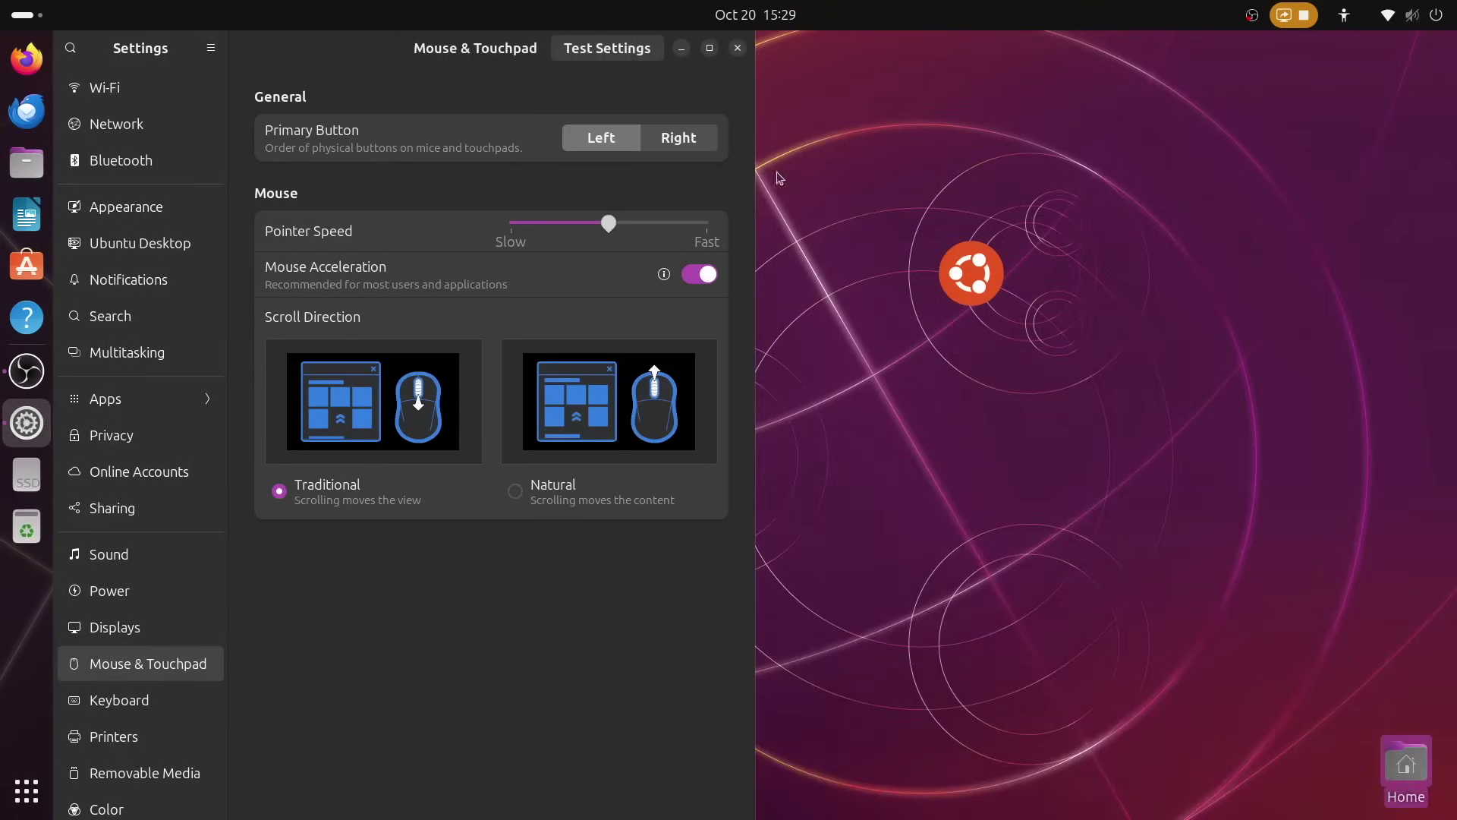
left_click(735, 51)
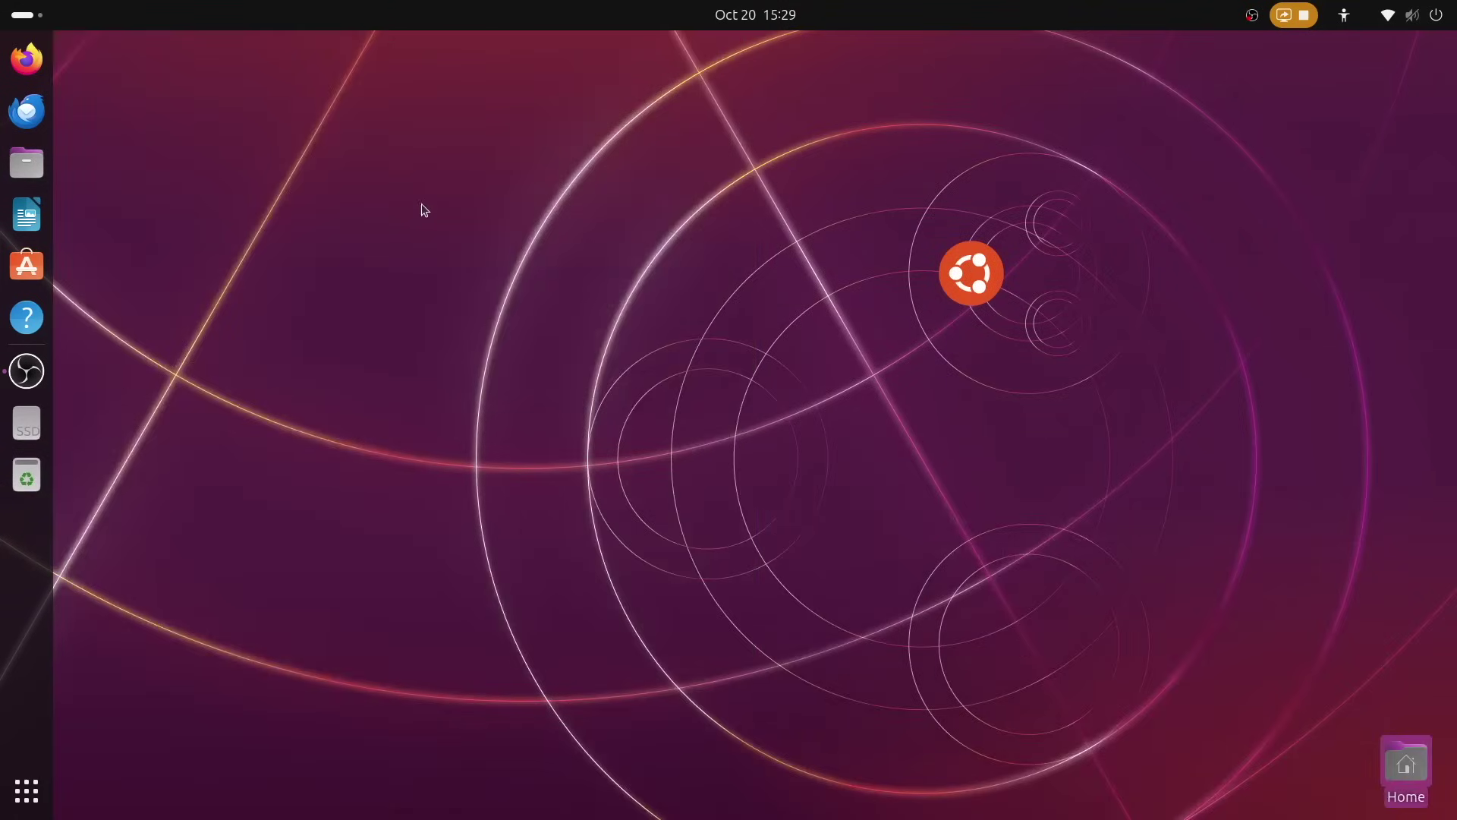
right_click(380, 219)
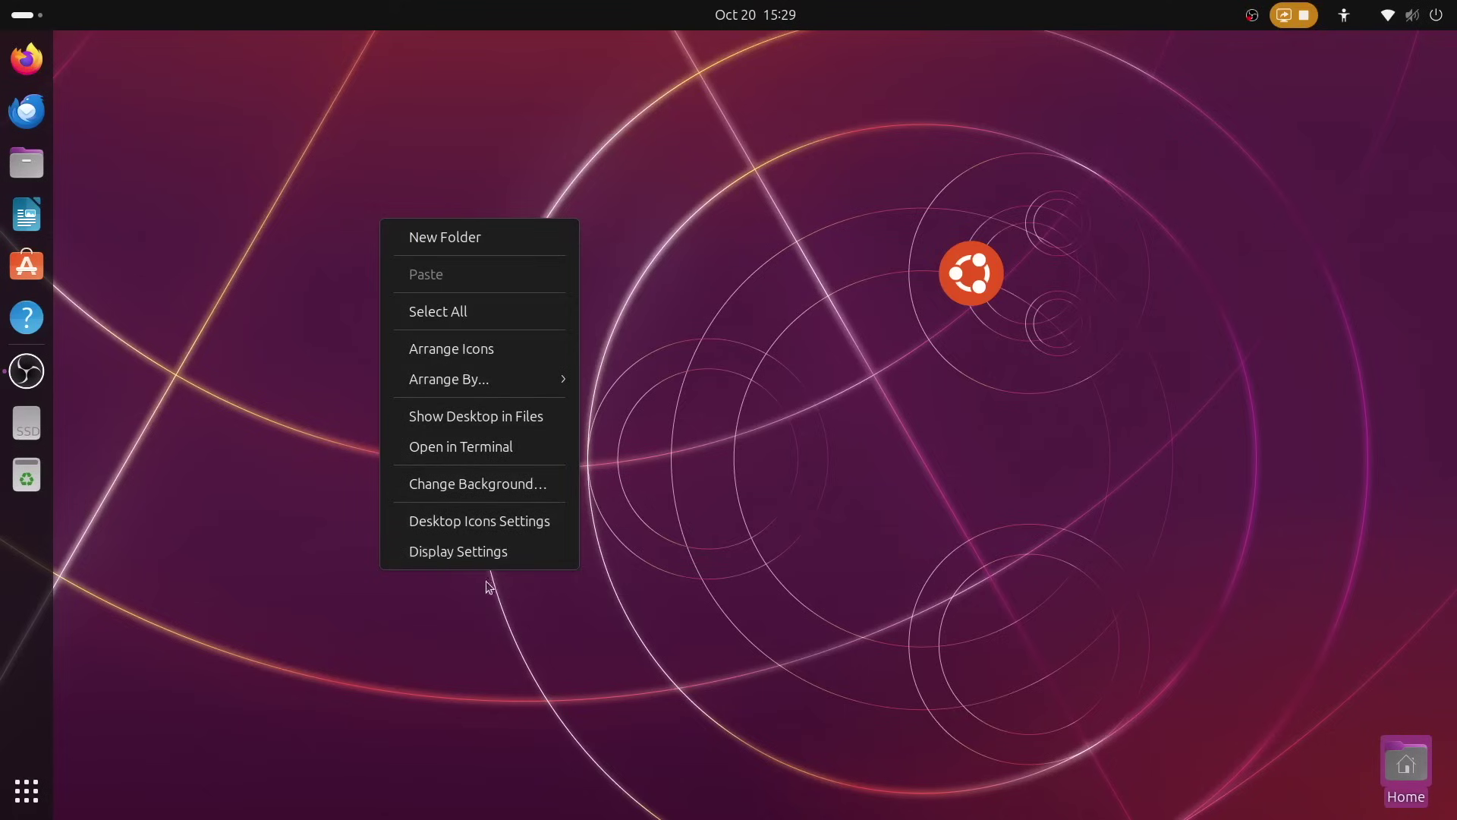
left_click(382, 174)
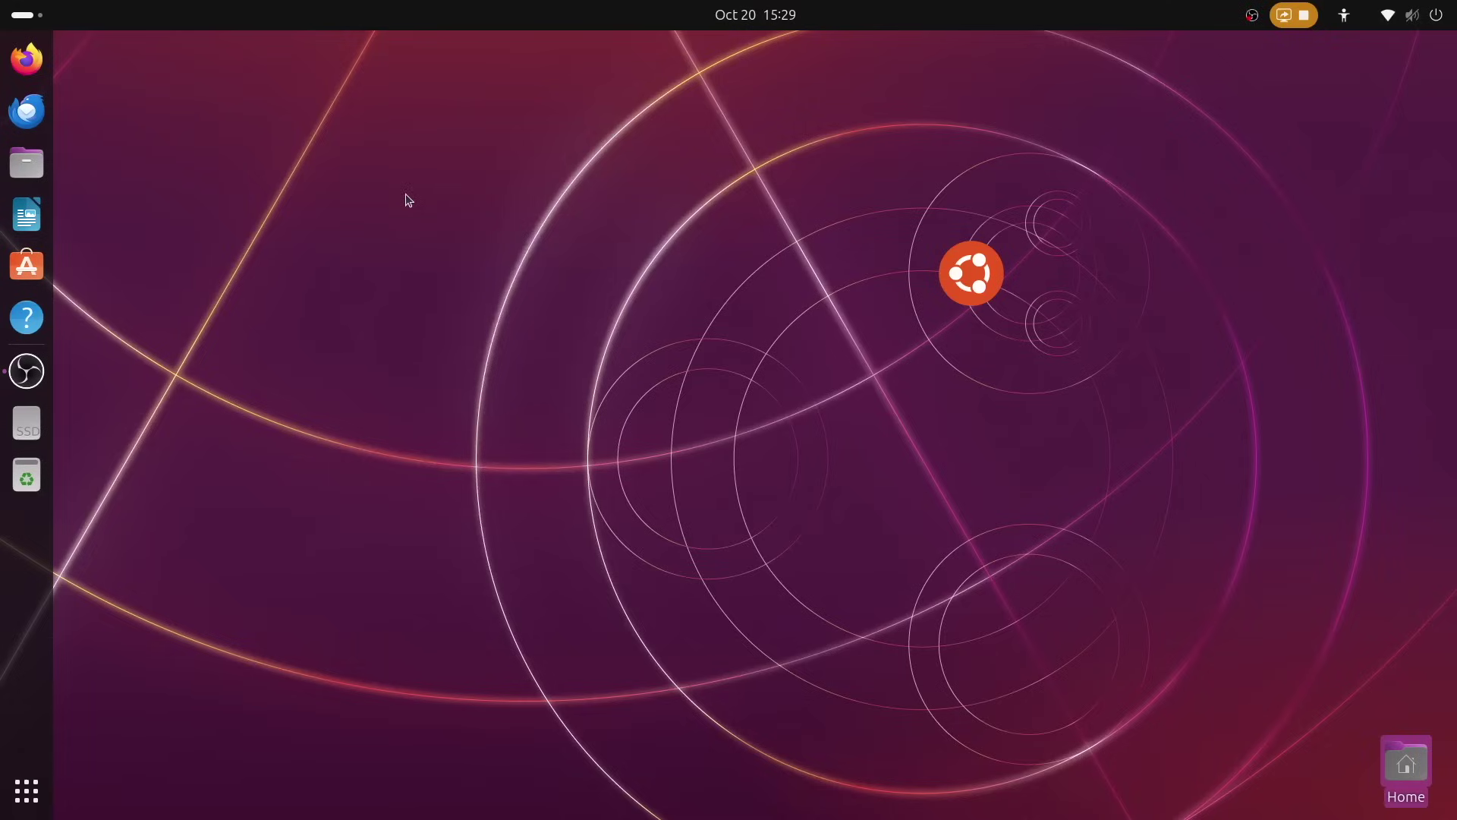